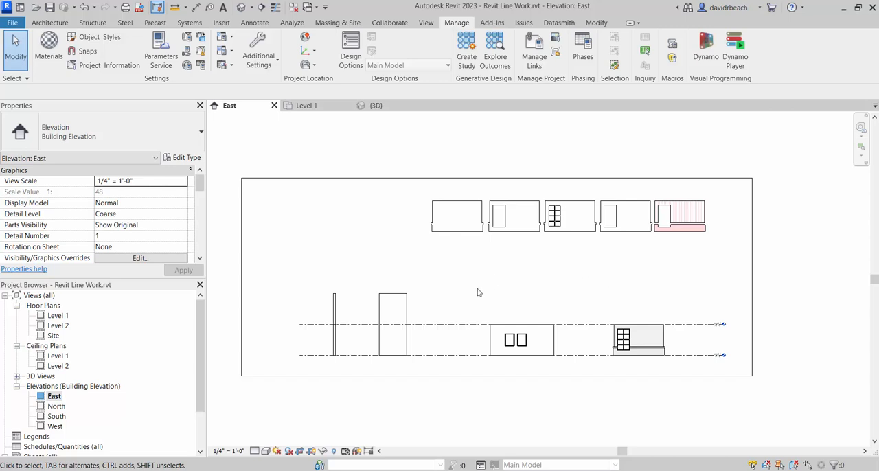
# - Examine the line weights and hatching of the detailed facade and the plain two-window wall in the East elevation
pyautogui.scroll(6, 600, 295)
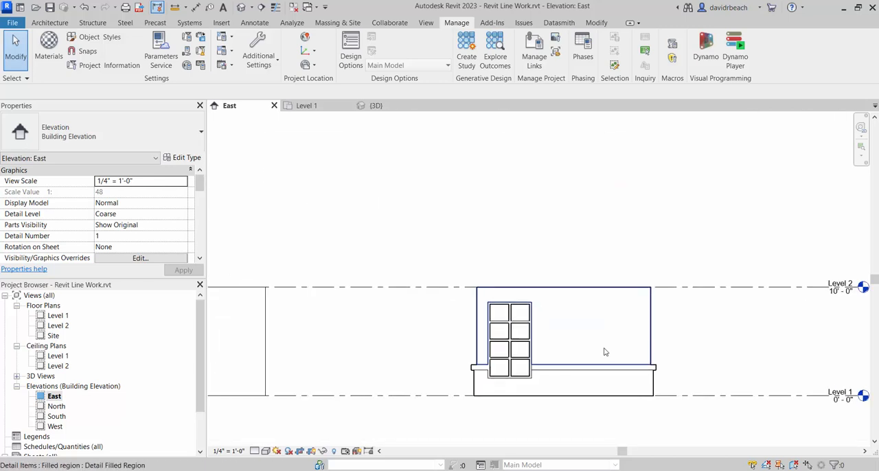
pyautogui.scroll(2, 647, 343)
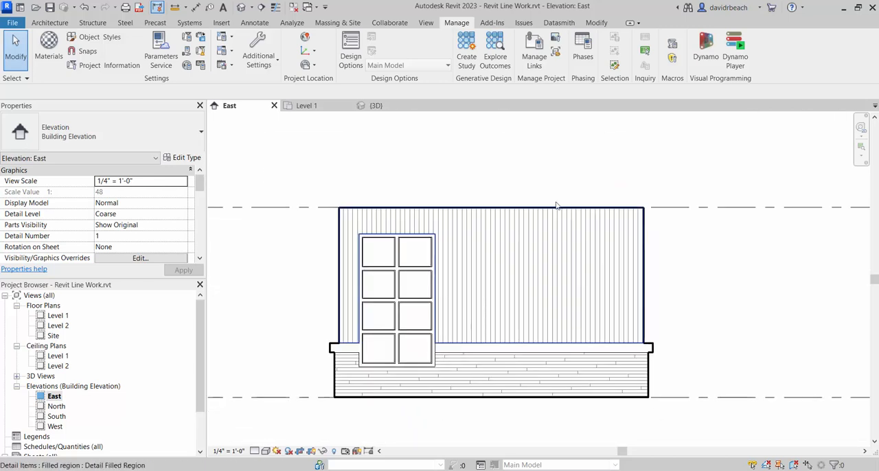
pyautogui.scroll(1, 385, 251)
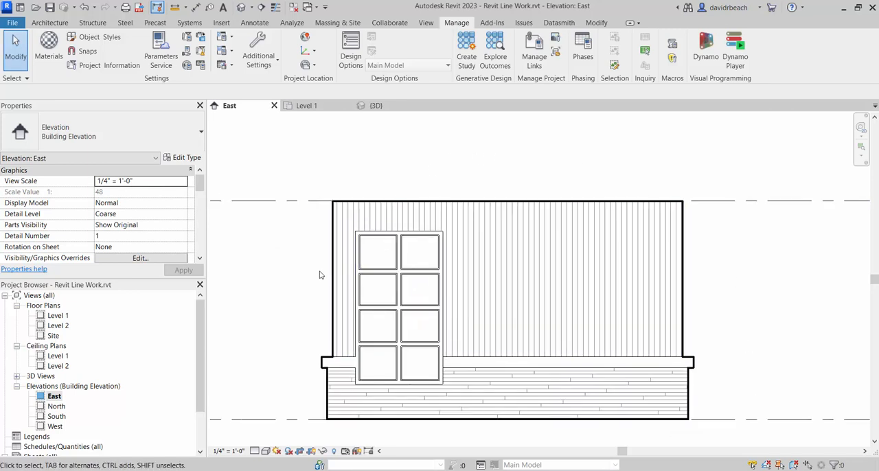
pyautogui.scroll(-1, 302, 312)
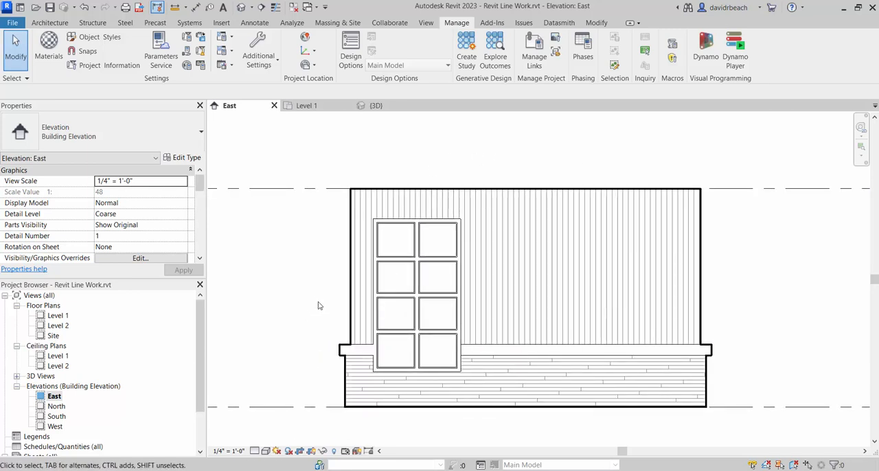
pyautogui.scroll(-1, 312, 320)
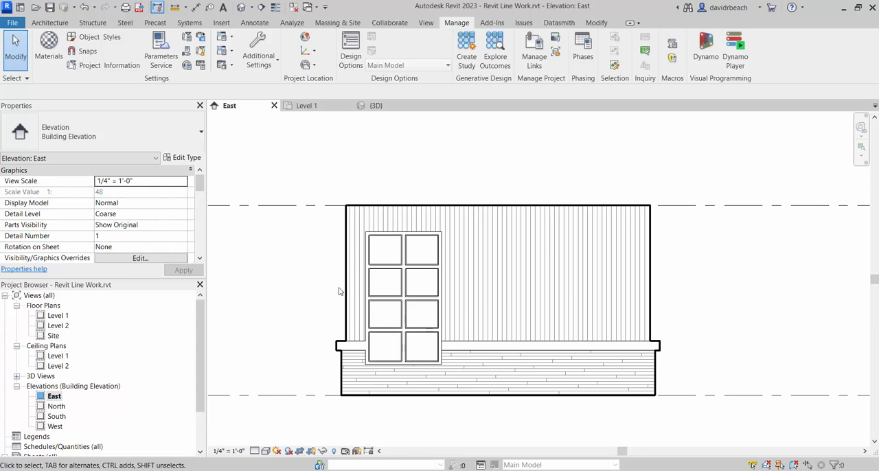
pyautogui.moveTo(343, 294); pyautogui.dragTo(395, 263, button='middle')
pyautogui.scroll(-1, 376, 262)
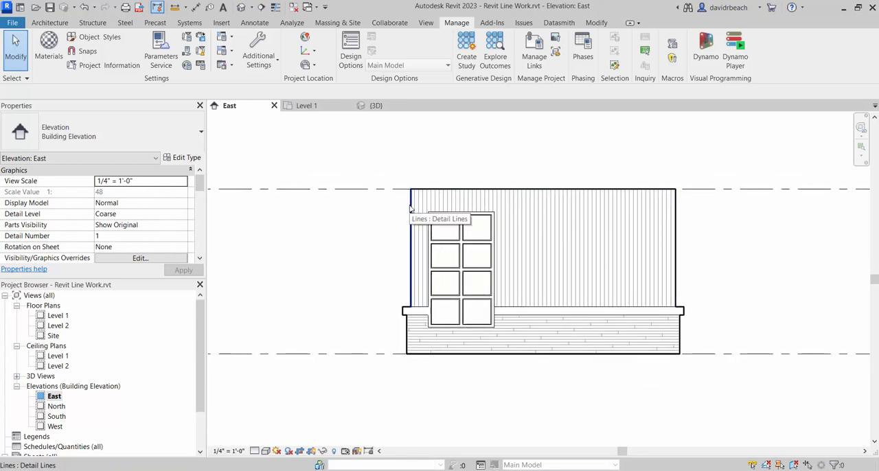
pyautogui.scroll(-4, 328, 278)
pyautogui.moveTo(328, 278); pyautogui.dragTo(711, 244, button='middle')
pyautogui.scroll(4, 546, 242)
pyautogui.moveTo(608, 211); pyautogui.dragTo(549, 255, button='middle')
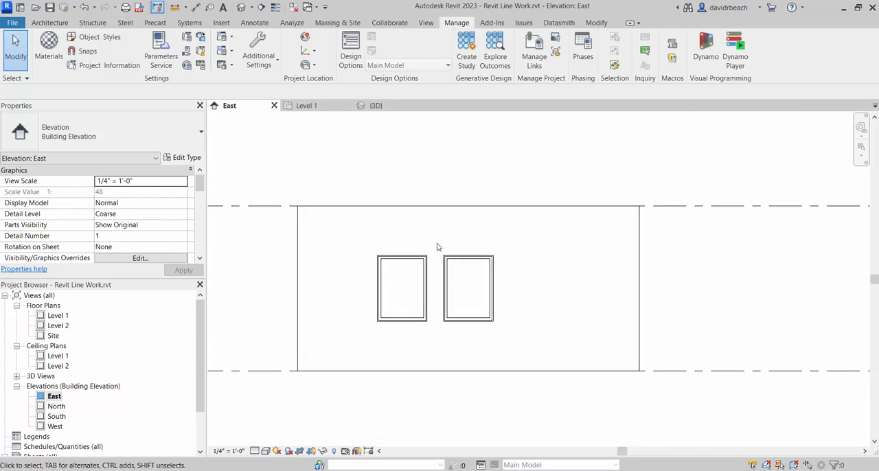
# - Open the default 3D view and inspect the box-shaped building with two windows
pyautogui.click(261, 6)
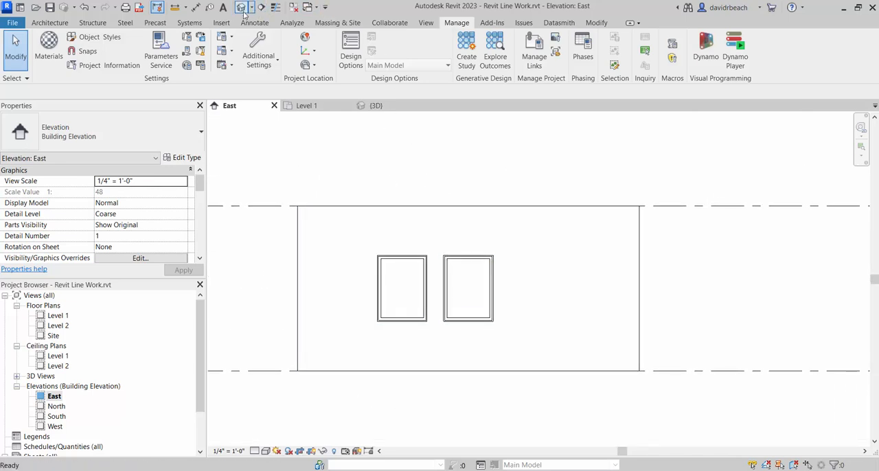
pyautogui.scroll(3, 572, 320)
pyautogui.scroll(4, 631, 292)
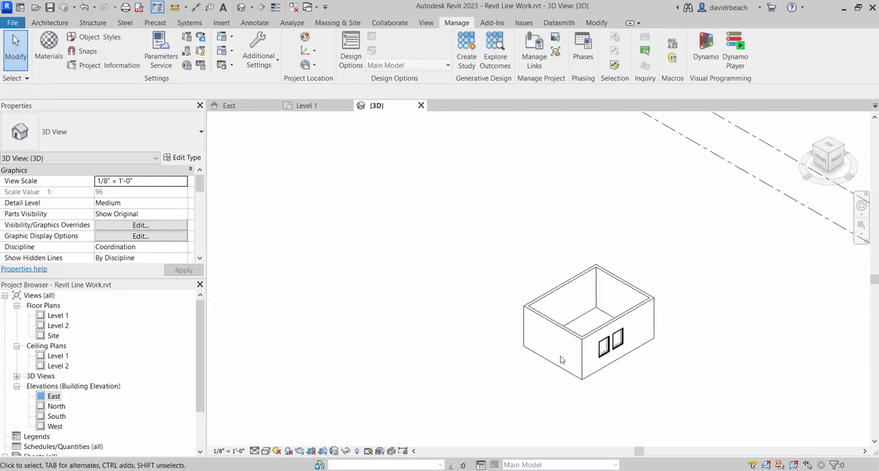
pyautogui.scroll(-6, 620, 253)
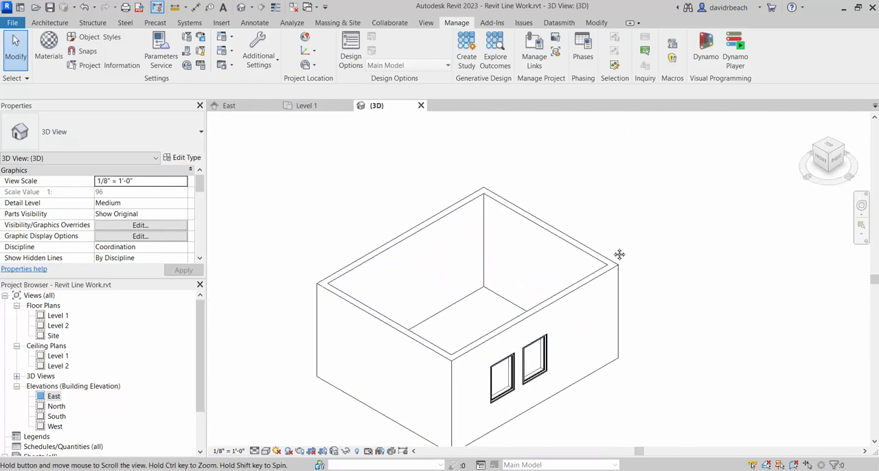
pyautogui.moveTo(572, 278); pyautogui.dragTo(560, 280, button='middle')
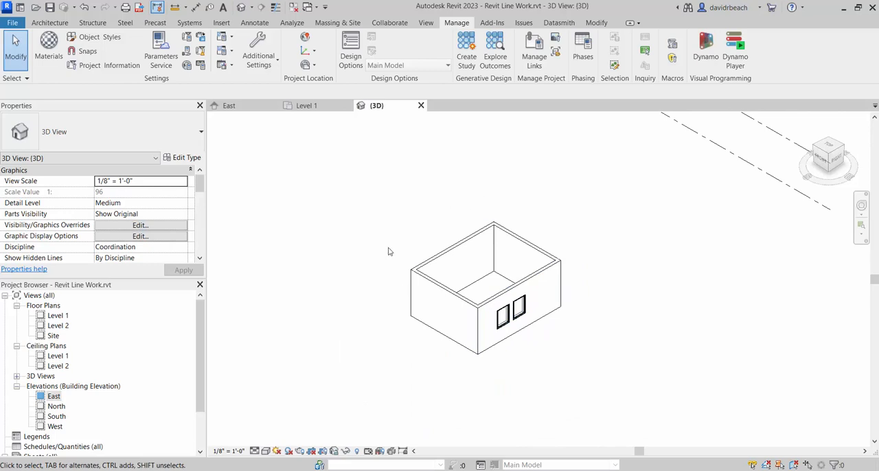
pyautogui.moveTo(369, 207); pyautogui.dragTo(618, 431)
pyautogui.click(624, 393)
# - Return to the East elevation and compare the hatched facade with the plain two-window wall
pyautogui.click(42, 397)
pyautogui.doubleClick(55, 397)
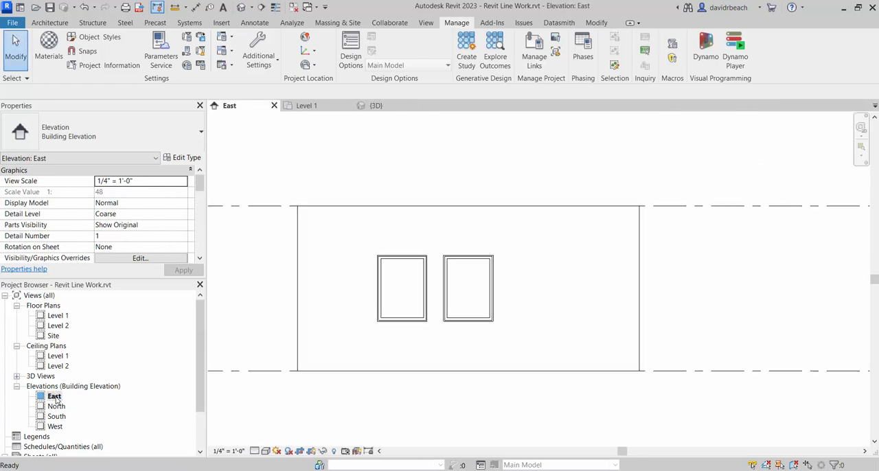
pyautogui.scroll(-3, 584, 320)
pyautogui.scroll(3, 624, 288)
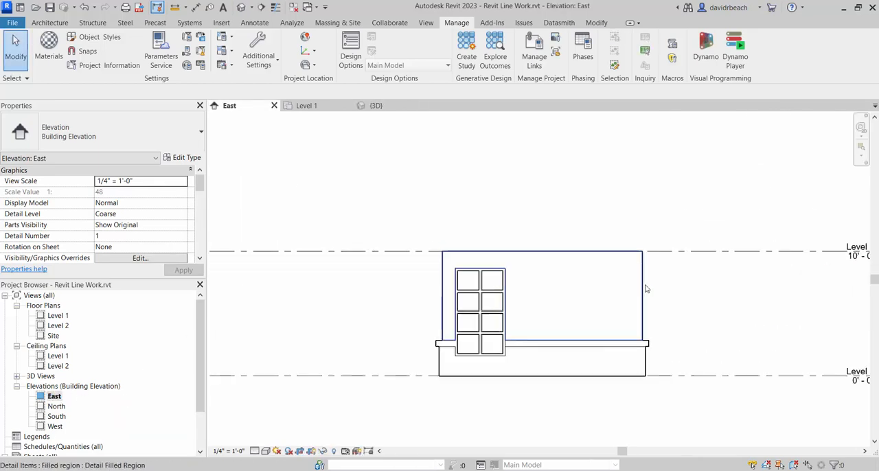
pyautogui.click(643, 286)
pyautogui.click(717, 299)
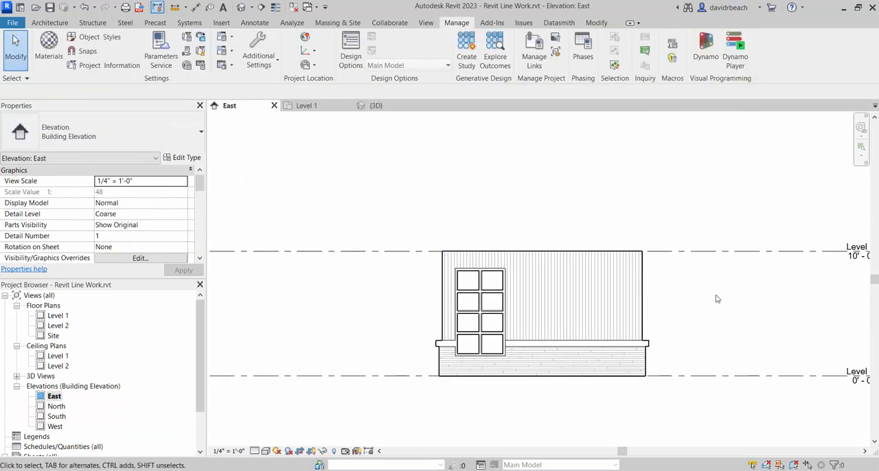
pyautogui.scroll(-2, 719, 334)
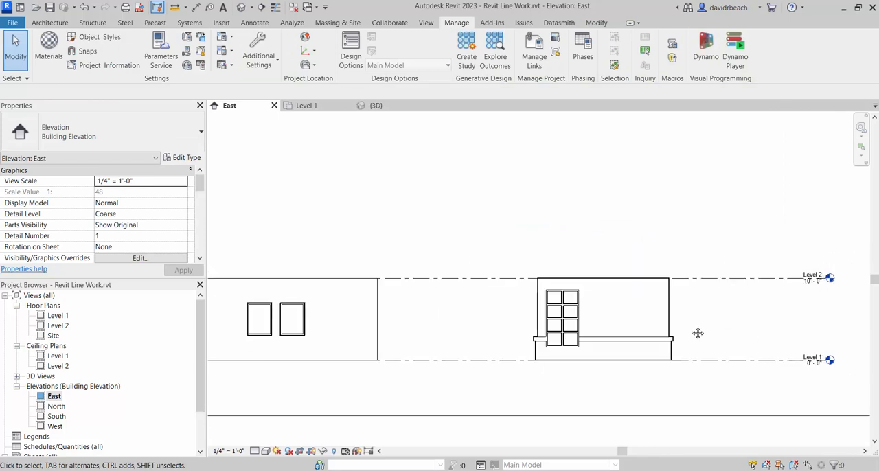
pyautogui.moveTo(697, 334); pyautogui.dragTo(556, 306, button='middle')
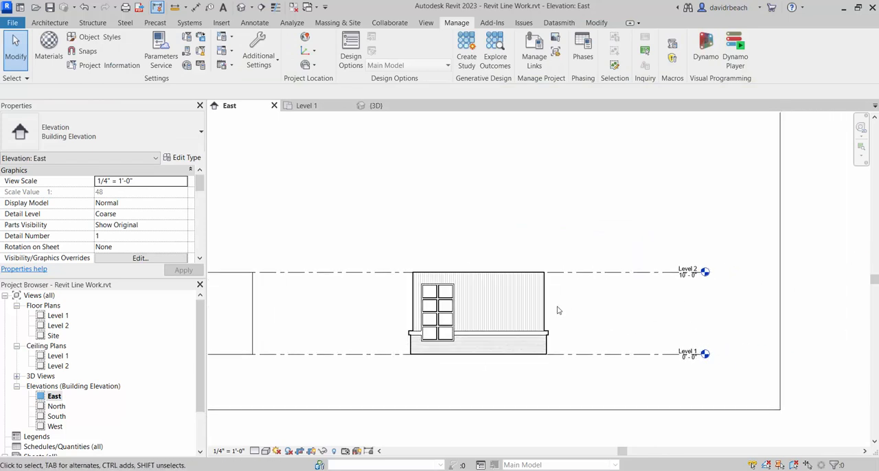
pyautogui.scroll(2, 560, 312)
pyautogui.scroll(-2, 747, 370)
pyautogui.moveTo(747, 371); pyautogui.dragTo(776, 346, button='middle')
pyautogui.moveTo(429, 305); pyautogui.dragTo(522, 296, button='middle')
pyautogui.scroll(2, 555, 276)
pyautogui.scroll(-2, 581, 261)
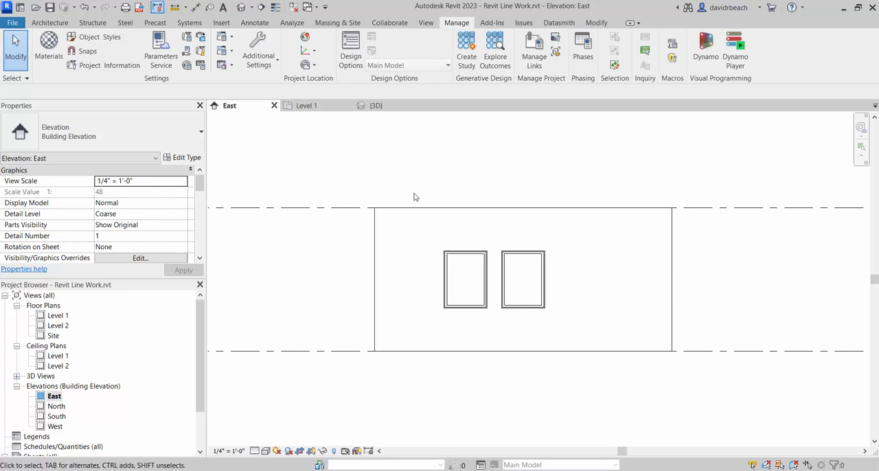
pyautogui.moveTo(422, 182); pyautogui.dragTo(430, 196, button='middle')
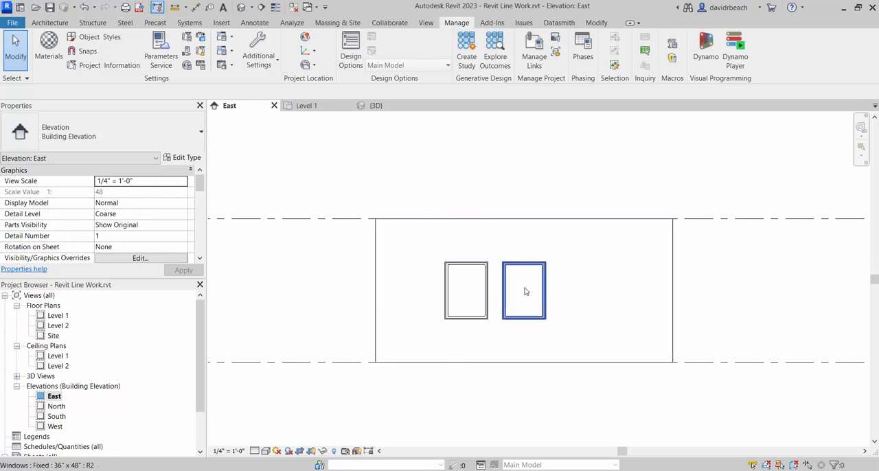
pyautogui.scroll(-2, 522, 284)
pyautogui.moveTo(563, 283); pyautogui.dragTo(559, 282, button='middle')
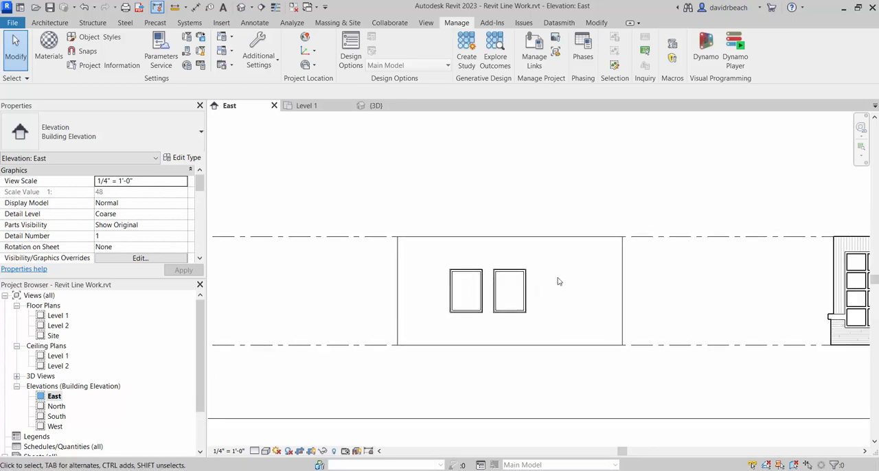
pyautogui.moveTo(558, 277); pyautogui.dragTo(523, 289, button='middle')
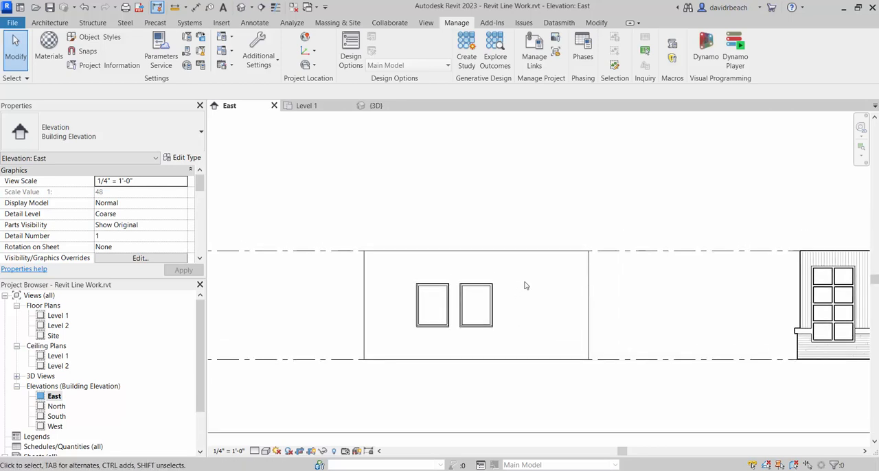
pyautogui.scroll(-1, 522, 293)
pyautogui.scroll(2, 500, 302)
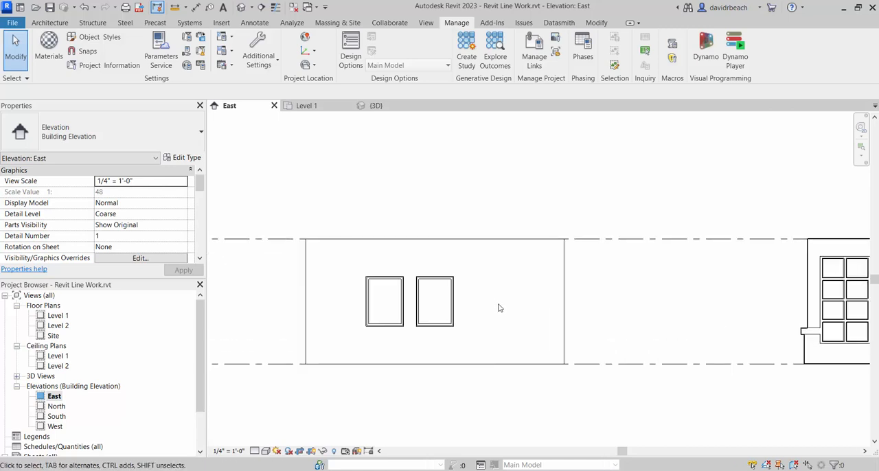
pyautogui.moveTo(504, 295); pyautogui.dragTo(547, 295, button='middle')
pyautogui.scroll(1, 517, 278)
pyautogui.scroll(-1, 614, 272)
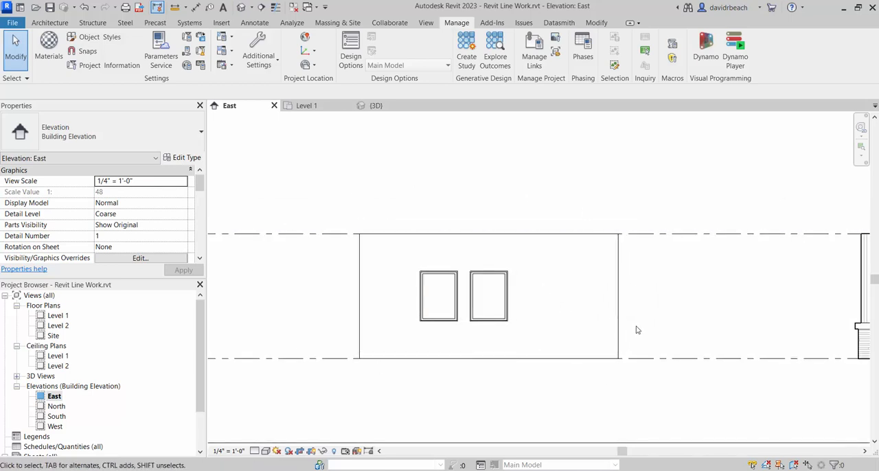
pyautogui.moveTo(586, 296); pyautogui.dragTo(575, 302, button='middle')
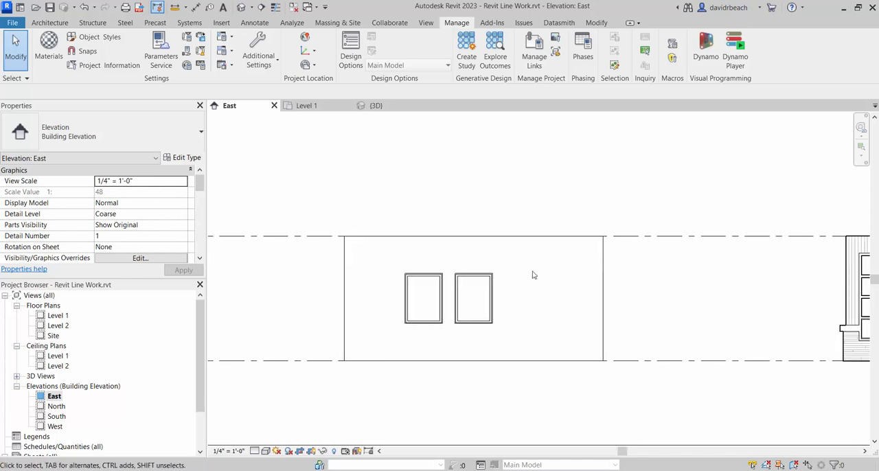
# - Create a new line style named Laser Cut as a subcategory of Lines
pyautogui.click(258, 56)
pyautogui.click(268, 85)
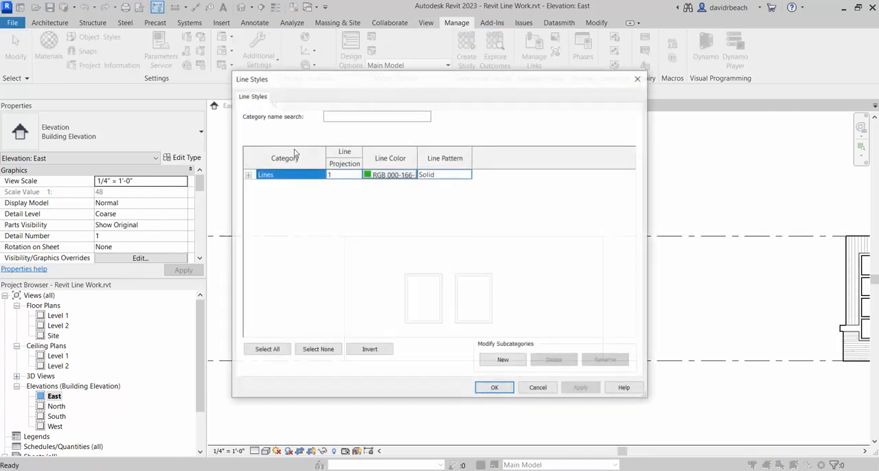
pyautogui.click(247, 176)
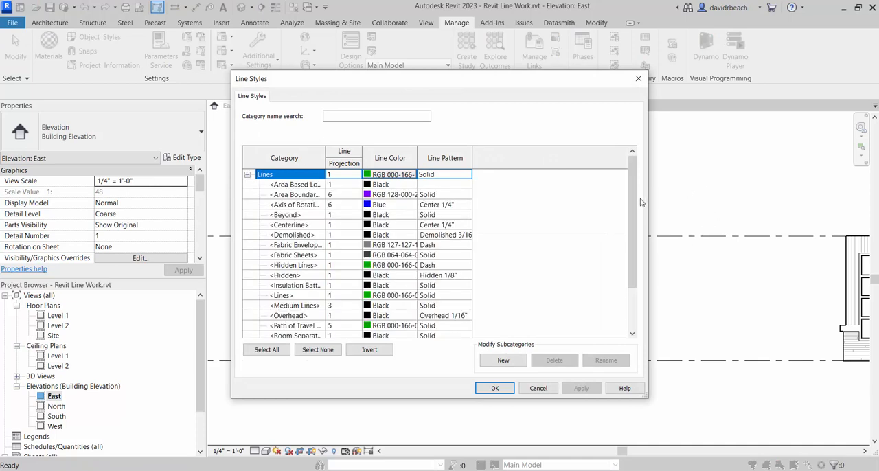
pyautogui.scroll(-2, 450, 308)
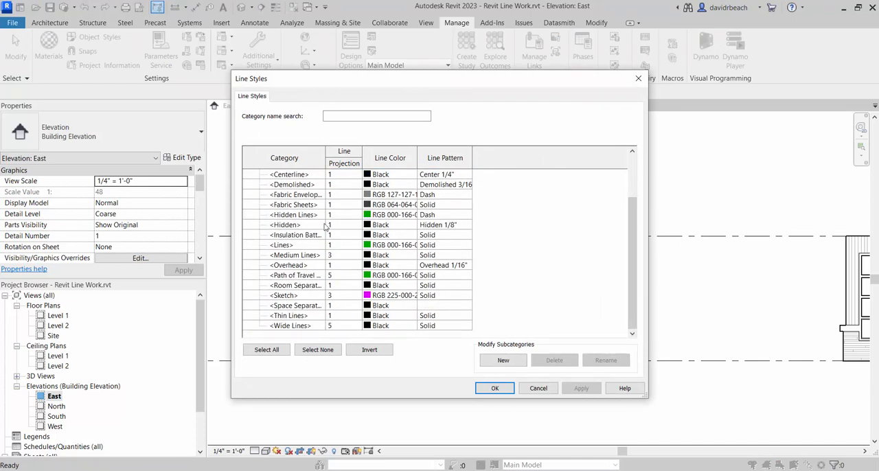
pyautogui.click(503, 361)
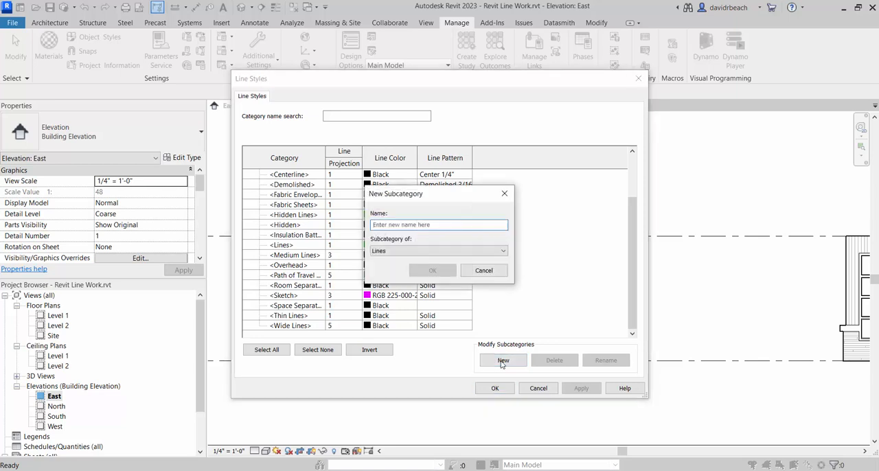
pyautogui.write('Laser')
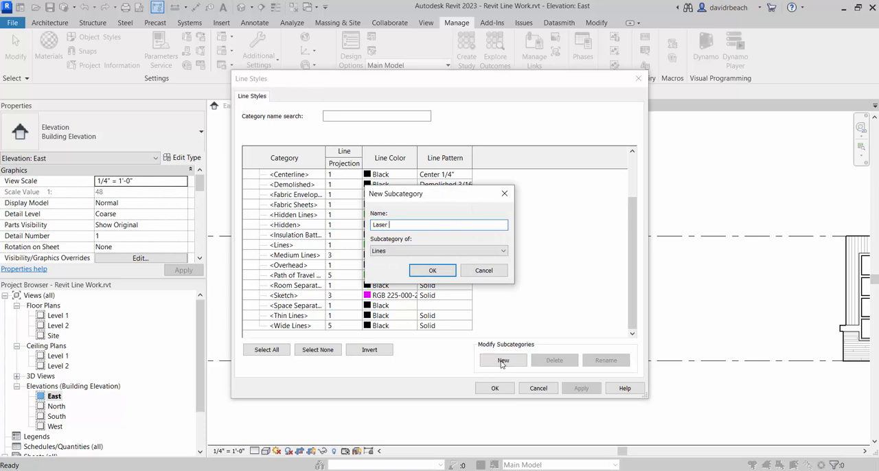
pyautogui.write(' Cut')
pyautogui.press('Return')
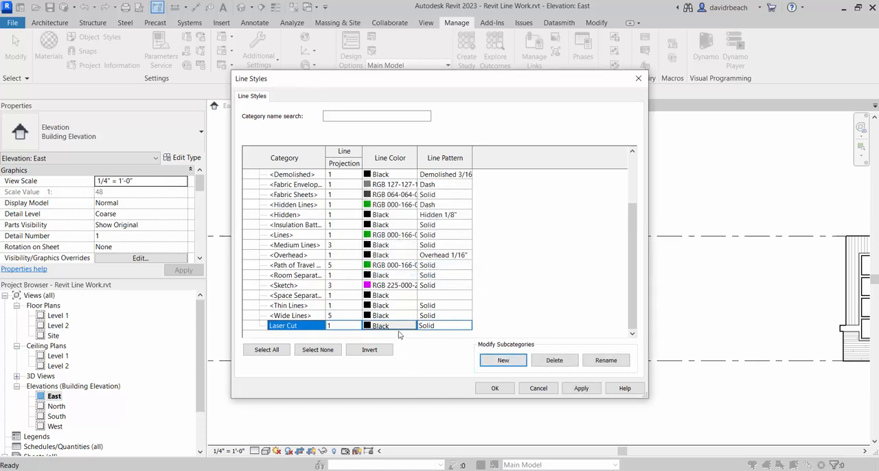
# - Set the Laser Cut line style's color to green, RGB 0-255-0
pyautogui.click(389, 327)
pyautogui.click(369, 249)
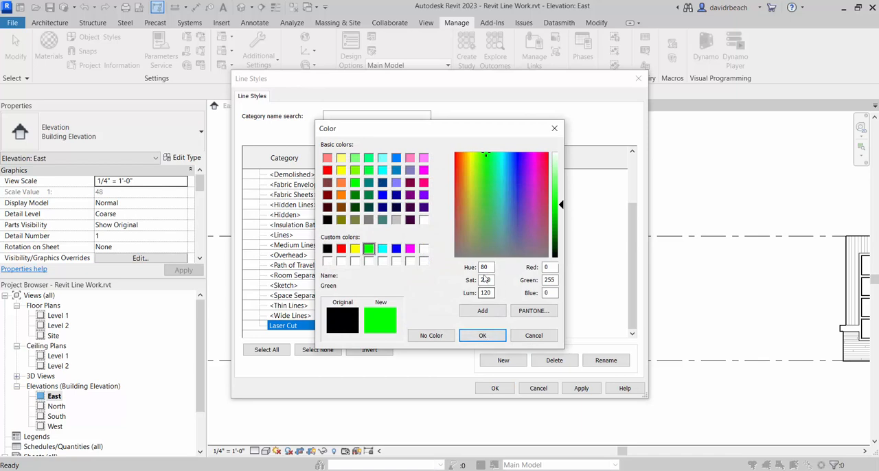
pyautogui.click(554, 281)
pyautogui.click(480, 337)
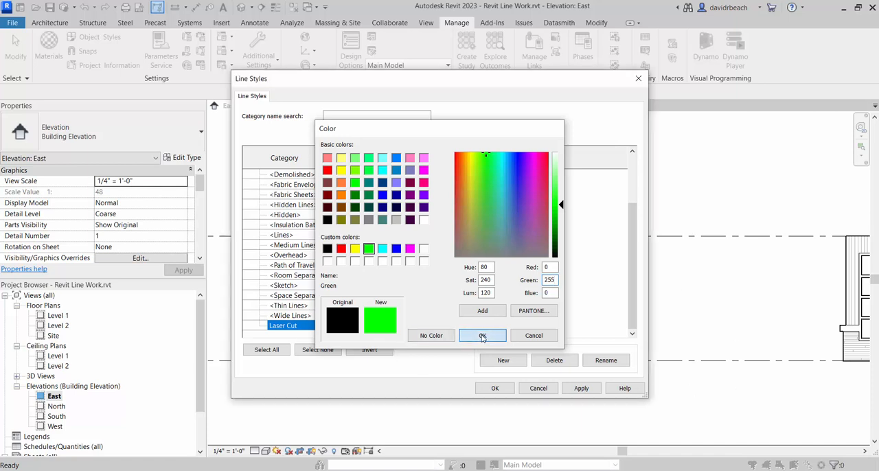
# - Create a second line style named Laser Engrave as a subcategory of Lines
pyautogui.click(507, 361)
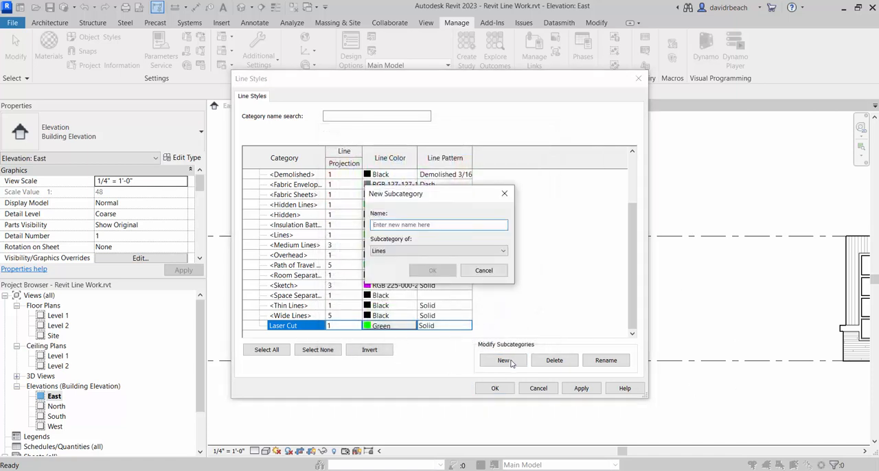
pyautogui.write('Laser Engrave')
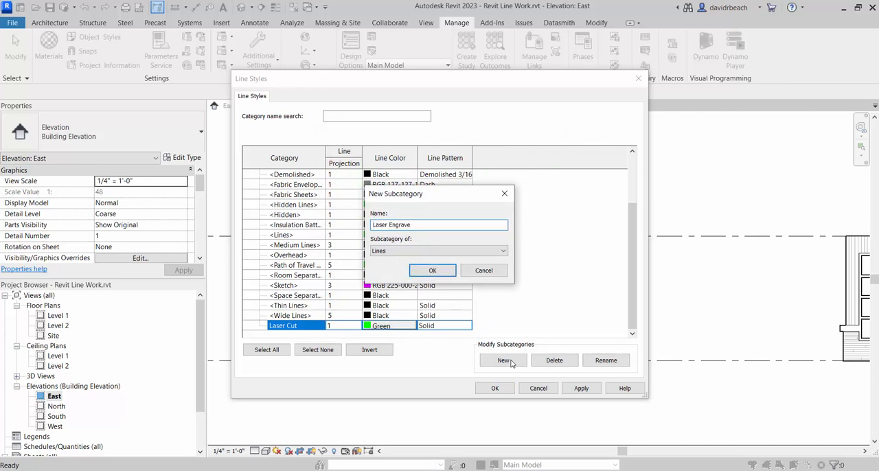
pyautogui.click(436, 270)
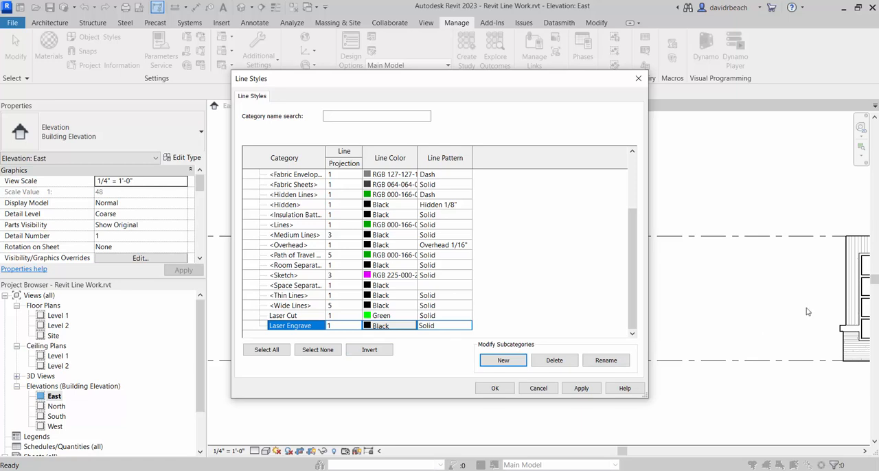
# - Set the Laser Engrave line style's color to red, RGB 255-0-0, and accept the line style changes
pyautogui.click(382, 325)
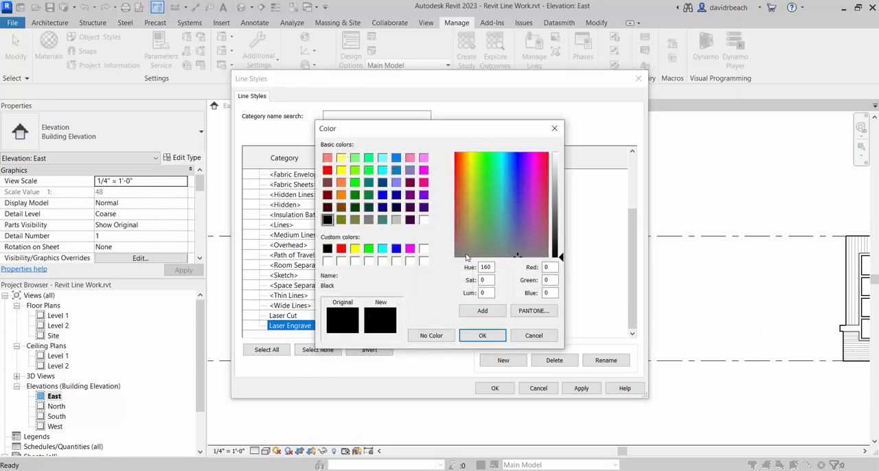
pyautogui.click(341, 248)
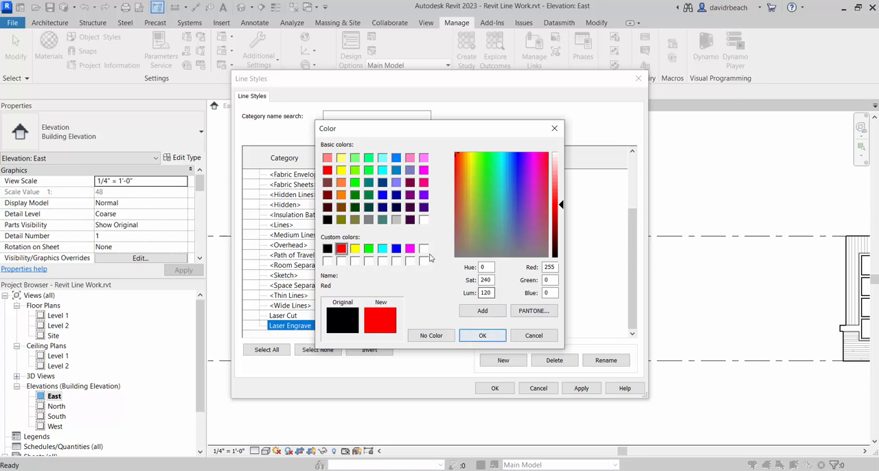
pyautogui.click(483, 335)
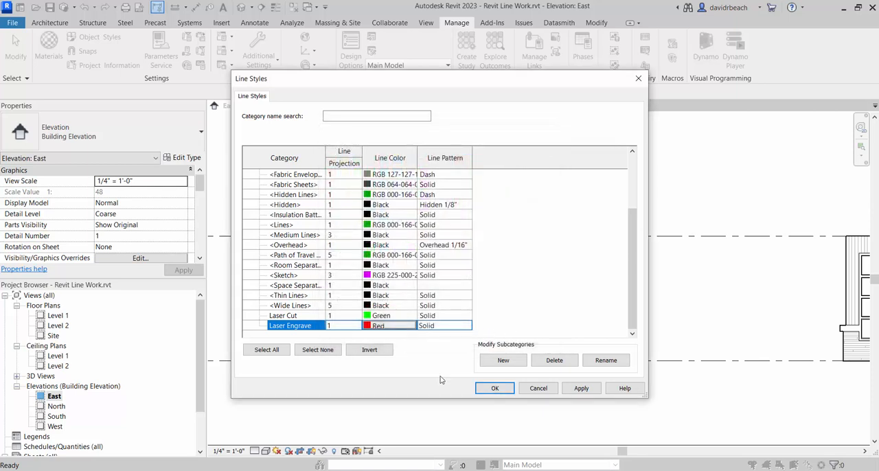
pyautogui.click(495, 389)
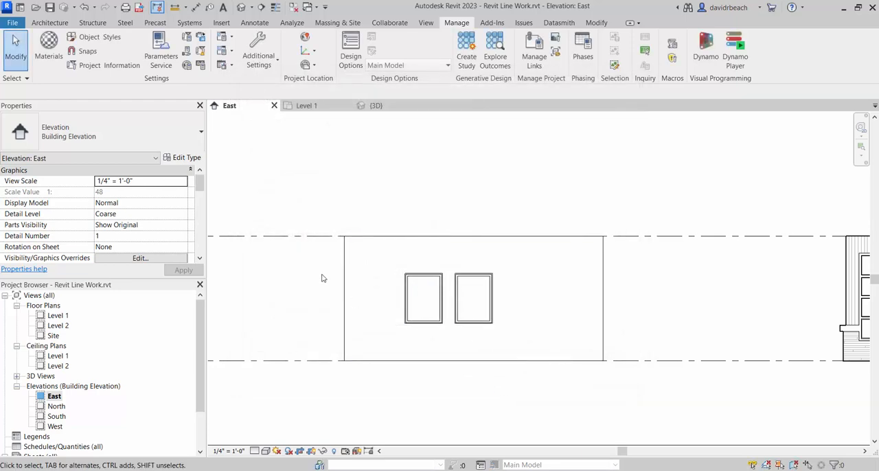
# - Start a detail line in the East elevation using the Laser Cut line style
pyautogui.moveTo(323, 278); pyautogui.dragTo(356, 274, button='middle')
pyautogui.moveTo(521, 293); pyautogui.dragTo(483, 296, button='middle')
pyautogui.scroll(-2, 528, 307)
pyautogui.scroll(1, 515, 306)
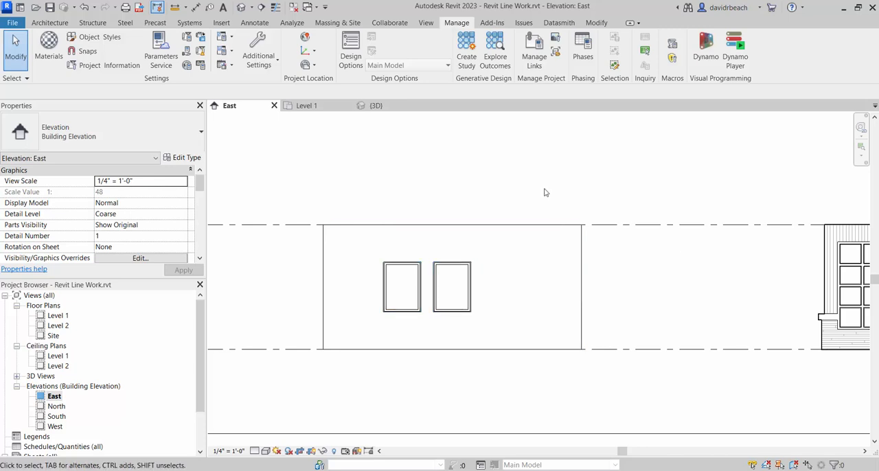
pyautogui.moveTo(545, 193); pyautogui.dragTo(560, 204, button='middle')
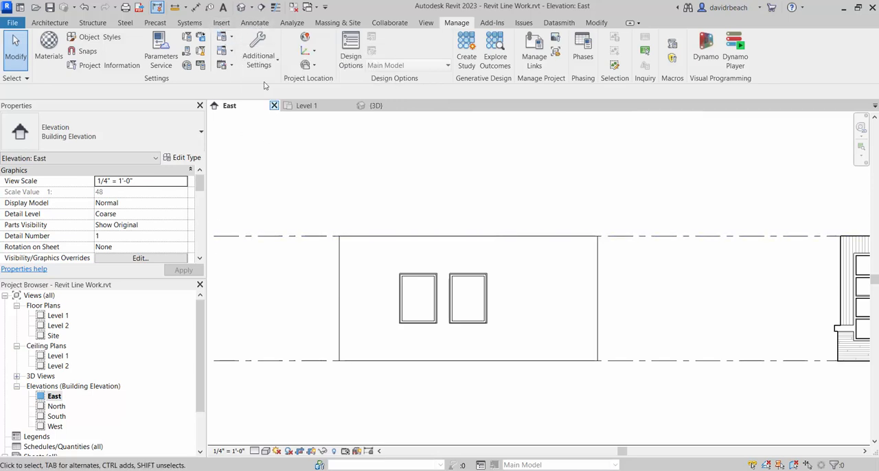
pyautogui.click(256, 24)
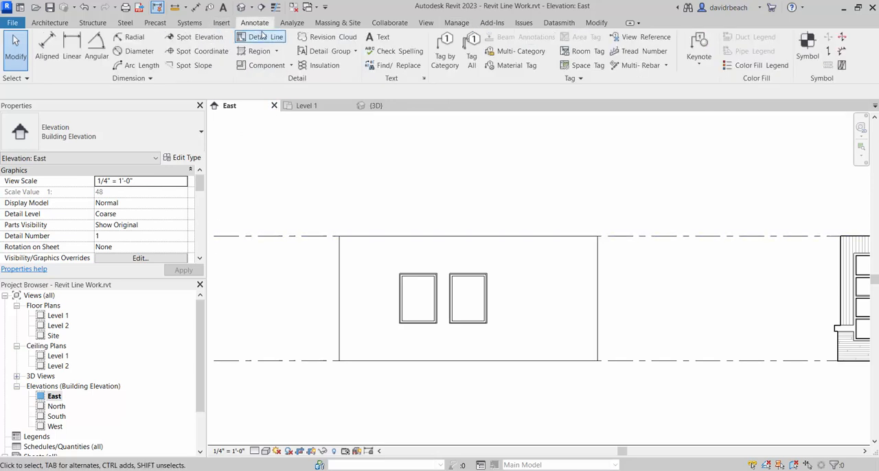
pyautogui.click(260, 36)
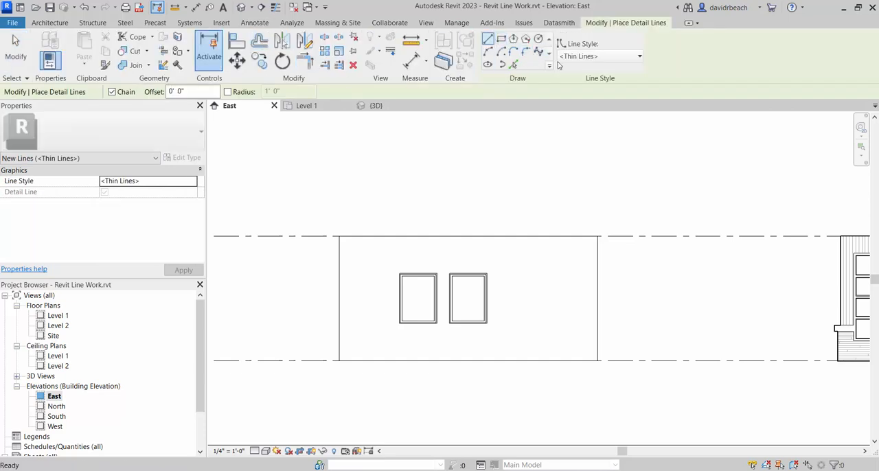
pyautogui.click(591, 57)
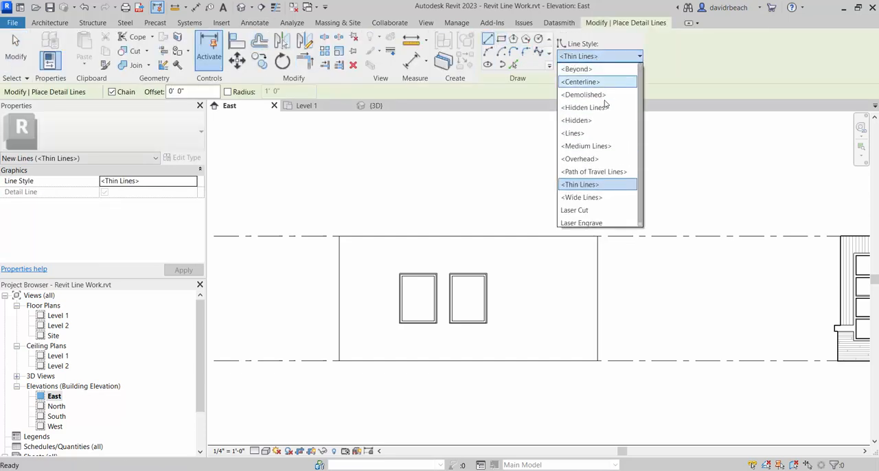
pyautogui.click(577, 210)
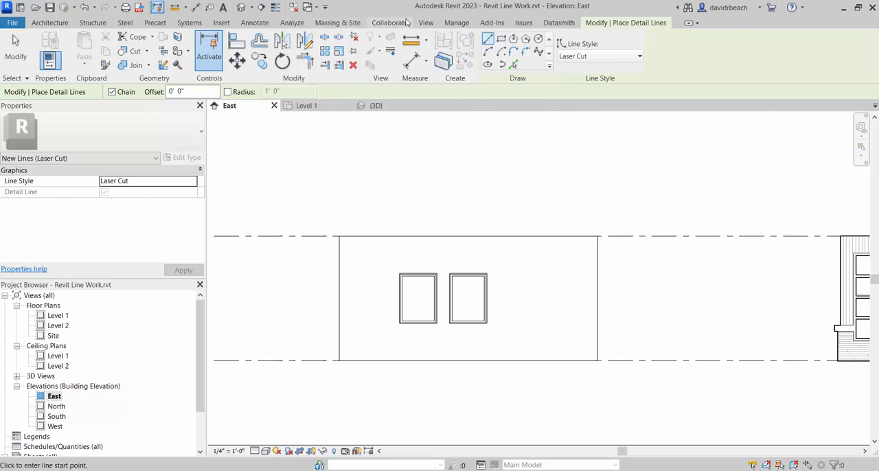
pyautogui.click(457, 23)
pyautogui.click(258, 59)
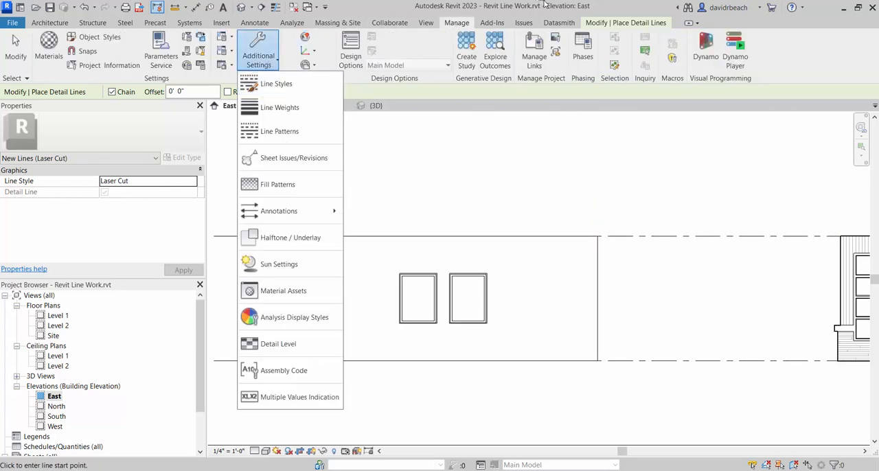
pyautogui.click(254, 24)
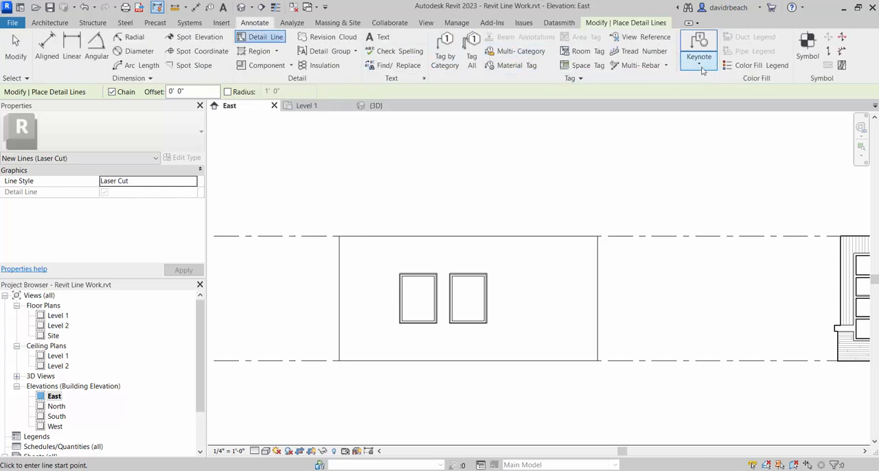
pyautogui.click(639, 24)
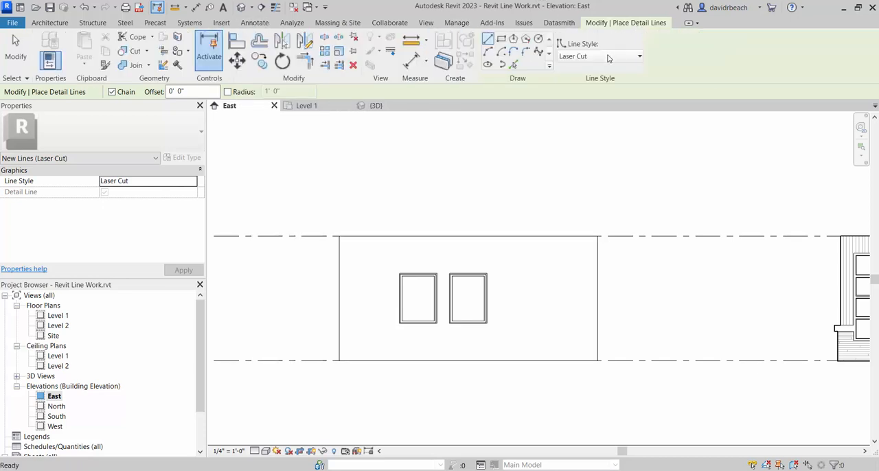
# - Trace the plain two-window wall's outline with a Laser Cut detail-line rectangle, 20'-8" by 10'-0", snapped to its corners
pyautogui.click(598, 56)
pyautogui.click(597, 58)
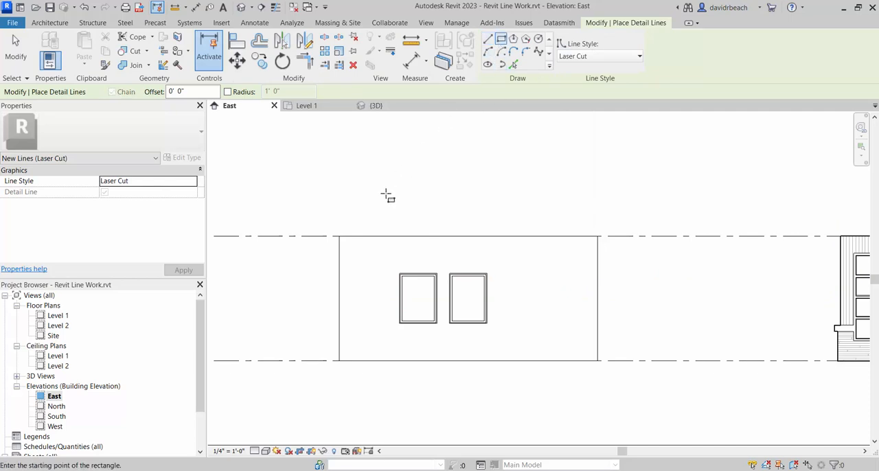
pyautogui.click(338, 236)
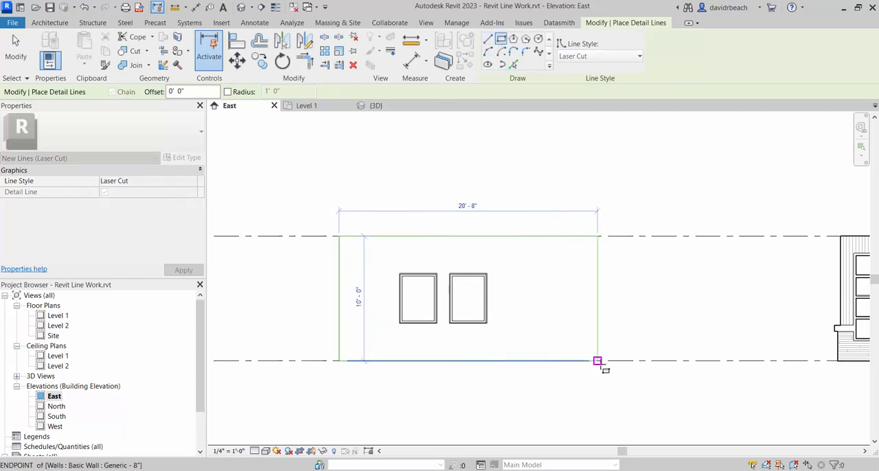
pyautogui.click(597, 359)
# - Trace the outer frames of both windows with Laser Cut rectangles, each 3'-0" by 4'-0", and finish the detail lines
pyautogui.scroll(5, 422, 270)
pyautogui.click(444, 268)
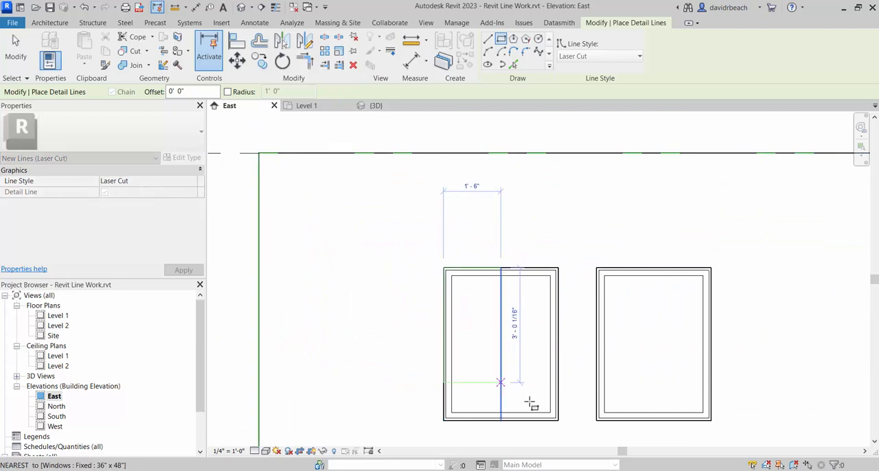
pyautogui.click(559, 419)
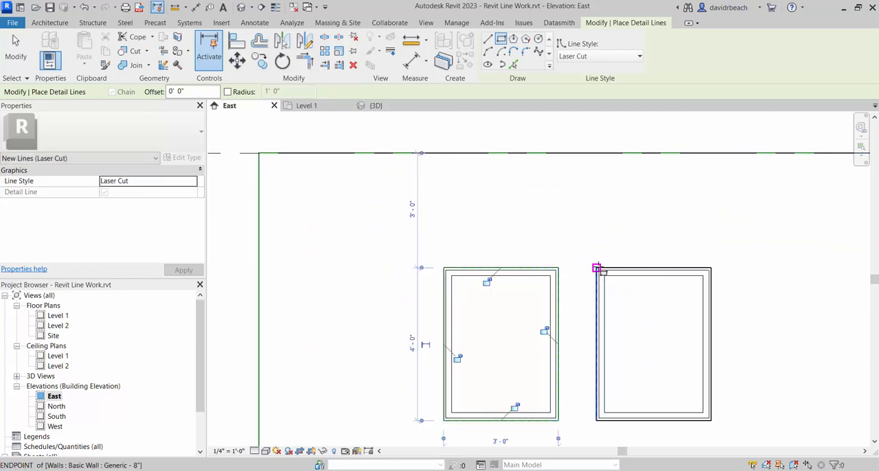
pyautogui.click(596, 268)
pyautogui.click(711, 419)
pyautogui.press('Escape')
pyautogui.press('Escape')
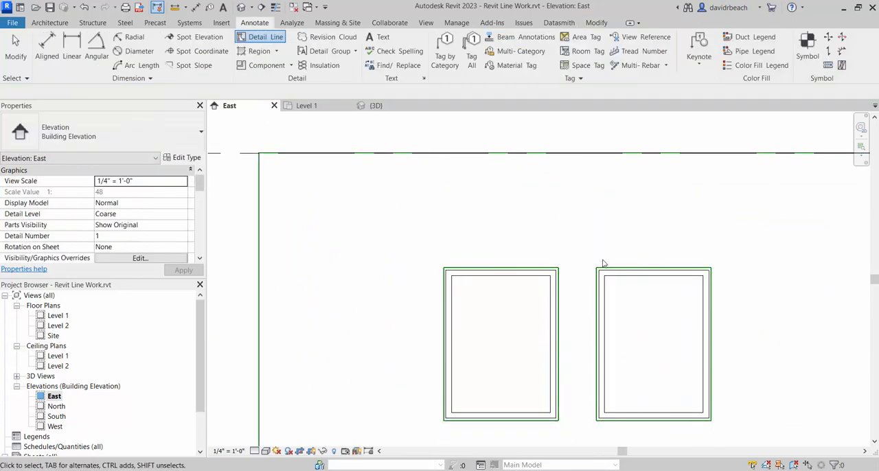
# - Select the wall outline's four Laser Cut lines as a chain and move them into the empty area above the wall
pyautogui.scroll(-4, 503, 236)
pyautogui.scroll(2, 556, 265)
pyautogui.scroll(-2, 558, 281)
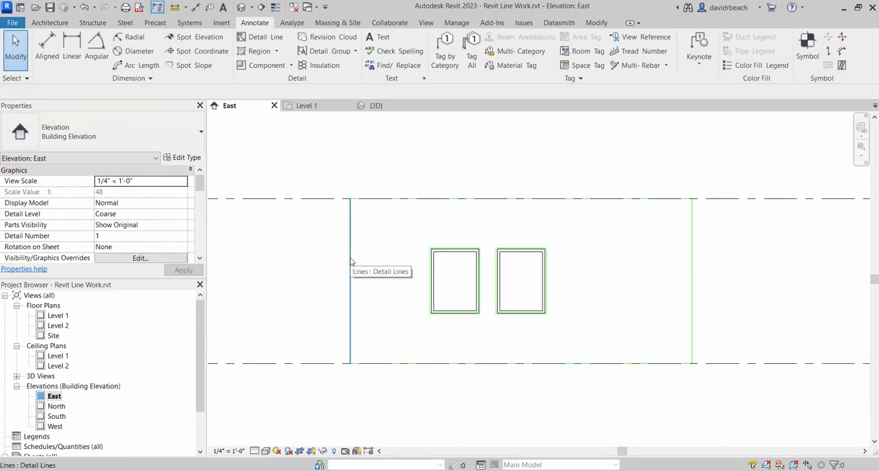
pyautogui.press('Tab')
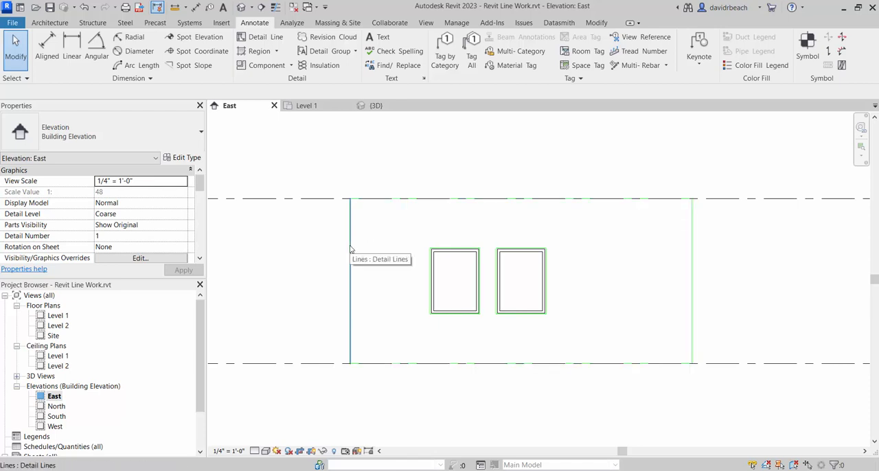
pyautogui.press('Tab')
pyautogui.click(350, 249)
pyautogui.scroll(-3, 364, 256)
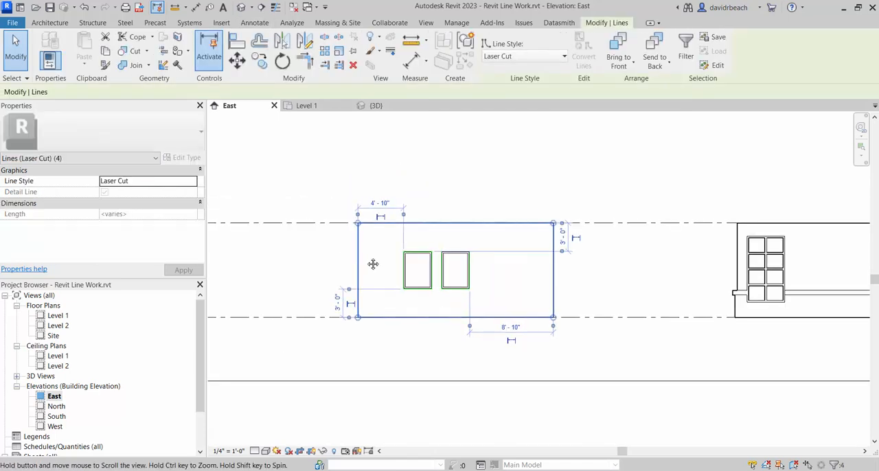
pyautogui.click(237, 61)
pyautogui.click(374, 321)
pyautogui.moveTo(350, 243); pyautogui.dragTo(447, 287, button='middle')
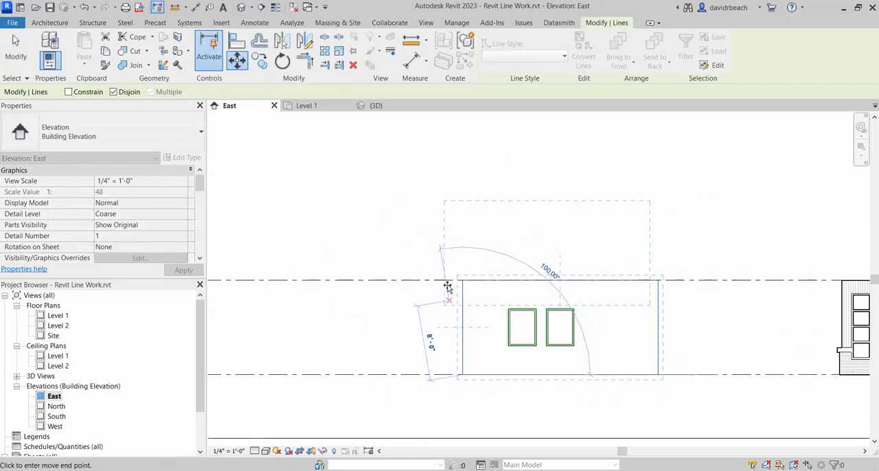
pyautogui.click(299, 232)
pyautogui.click(358, 261)
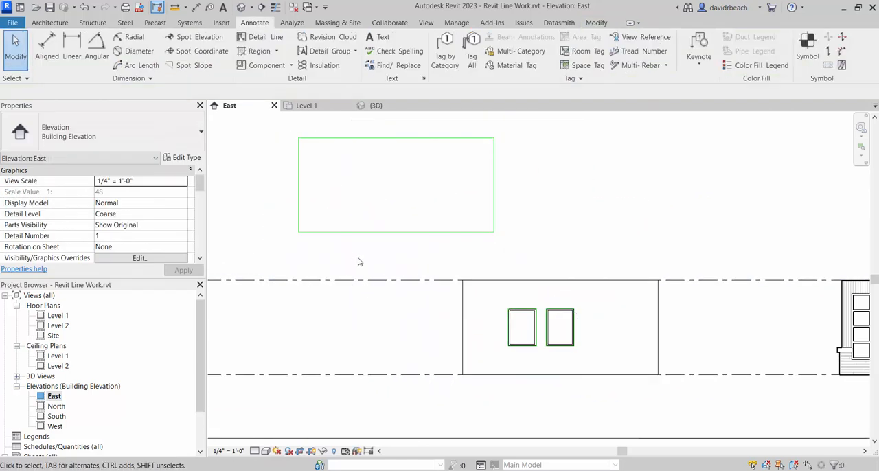
# - Move the first window's Laser Cut outline into the relocated wall outline, aligning the wall's upper-left corner with the outline's corner
pyautogui.scroll(-2, 424, 281)
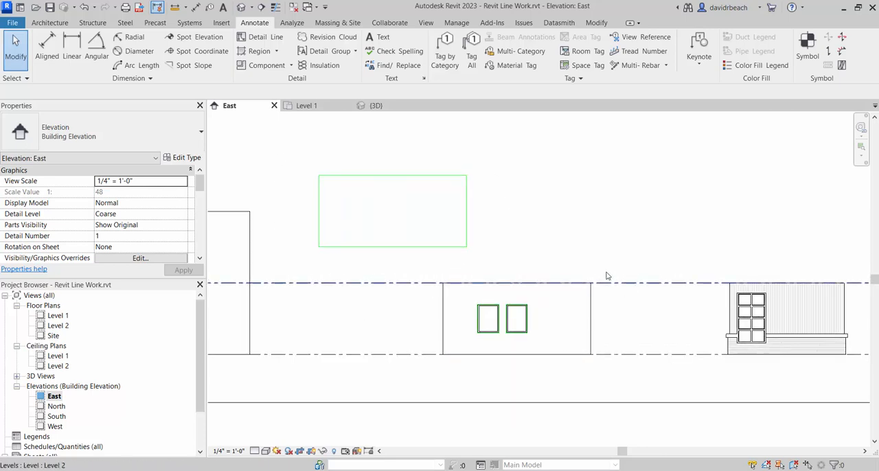
pyautogui.scroll(3, 543, 331)
pyautogui.scroll(1, 531, 327)
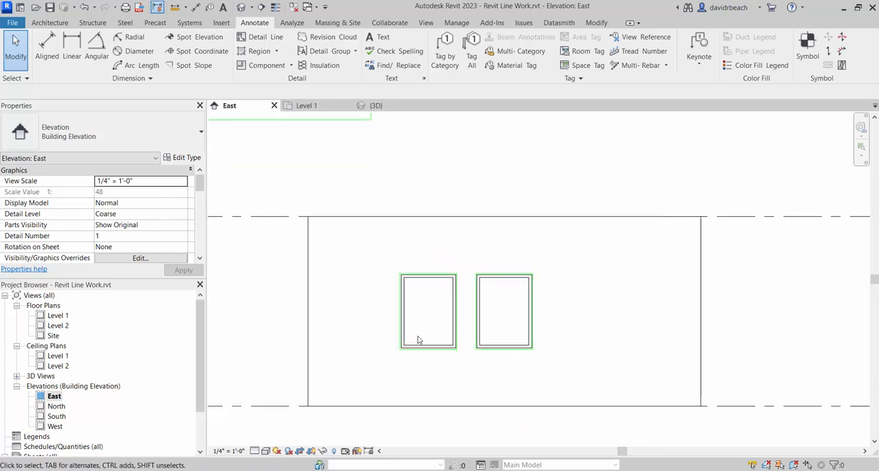
pyautogui.click(398, 326)
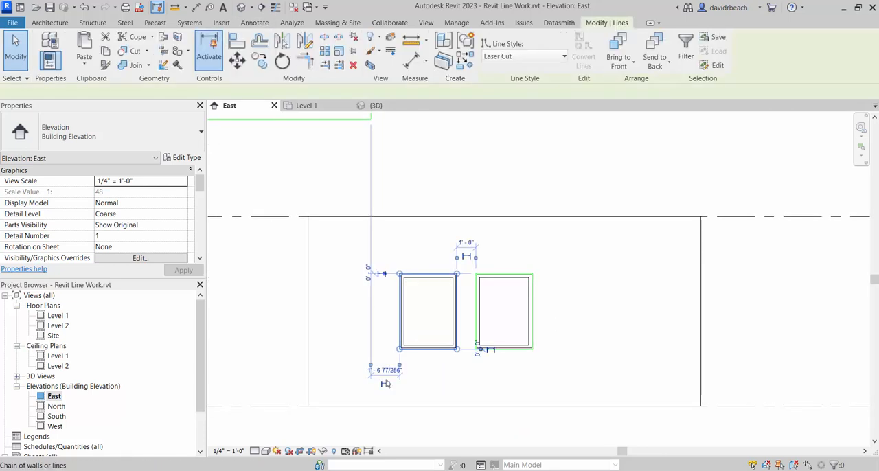
pyautogui.scroll(-2, 337, 331)
pyautogui.moveTo(338, 331); pyautogui.dragTo(492, 348, button='middle')
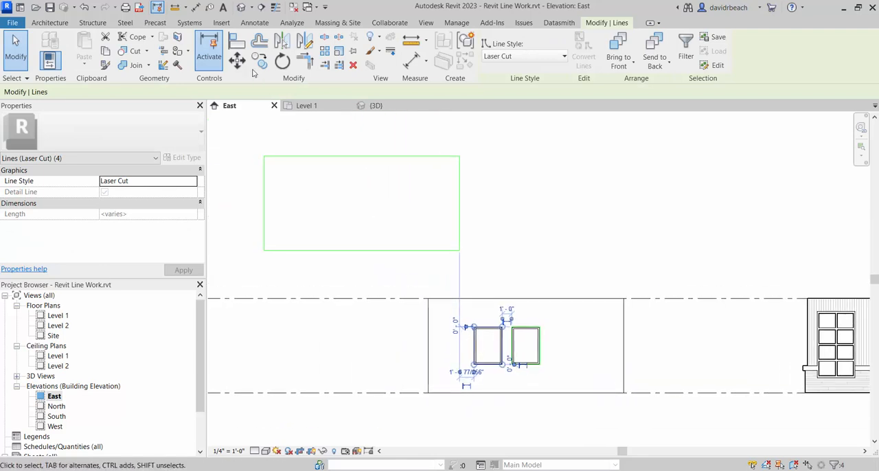
pyautogui.click(236, 61)
pyautogui.click(428, 300)
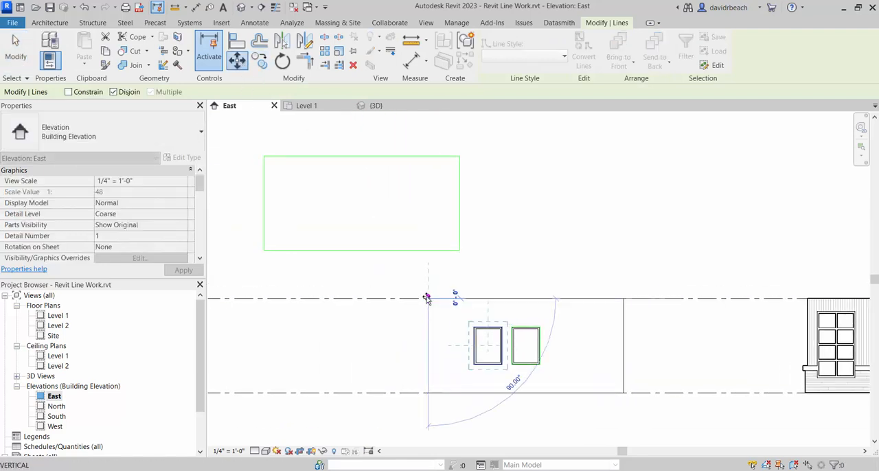
pyautogui.click(264, 157)
pyautogui.click(416, 313)
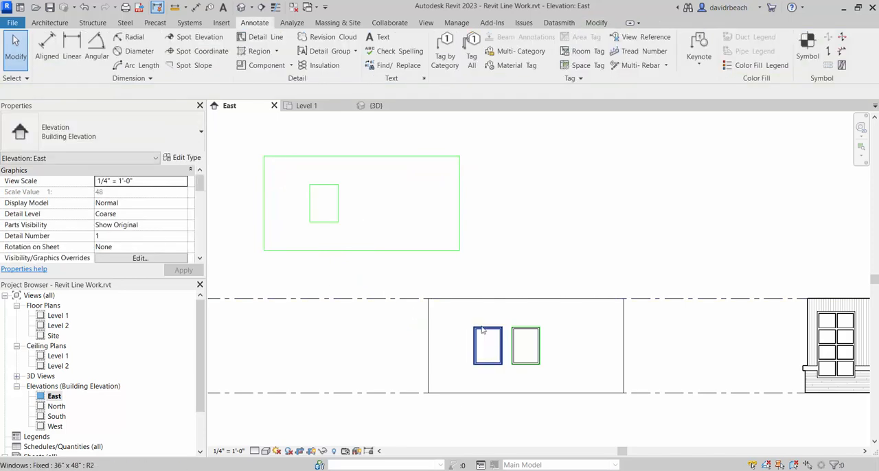
# - Move the second window's Laser Cut outline into the relocated wall outline, using the same upper-left corner reference points
pyautogui.click(523, 331)
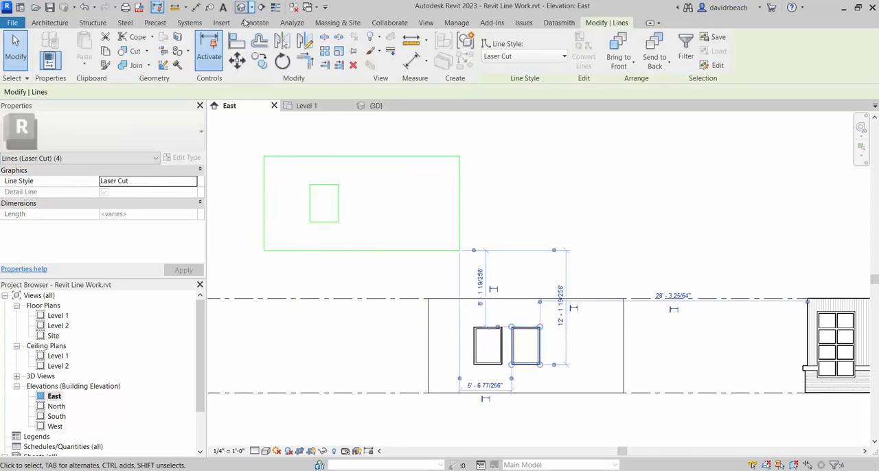
pyautogui.click(236, 61)
pyautogui.click(428, 299)
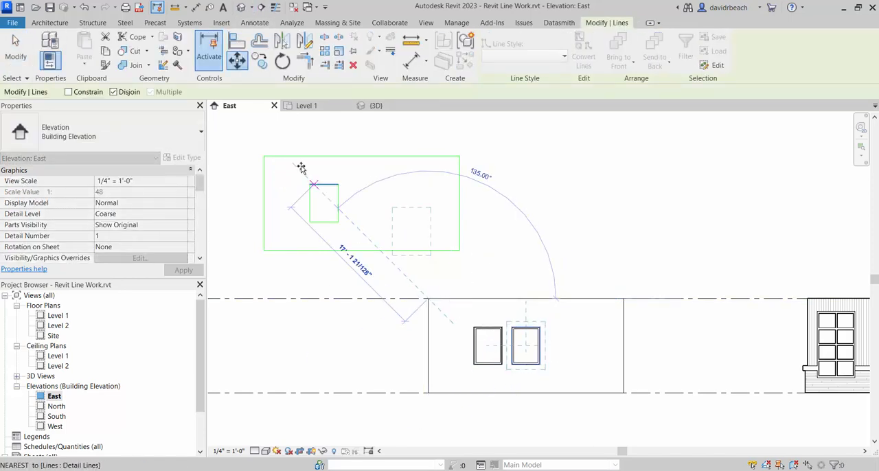
pyautogui.click(264, 157)
pyautogui.click(332, 225)
pyautogui.scroll(-2, 459, 251)
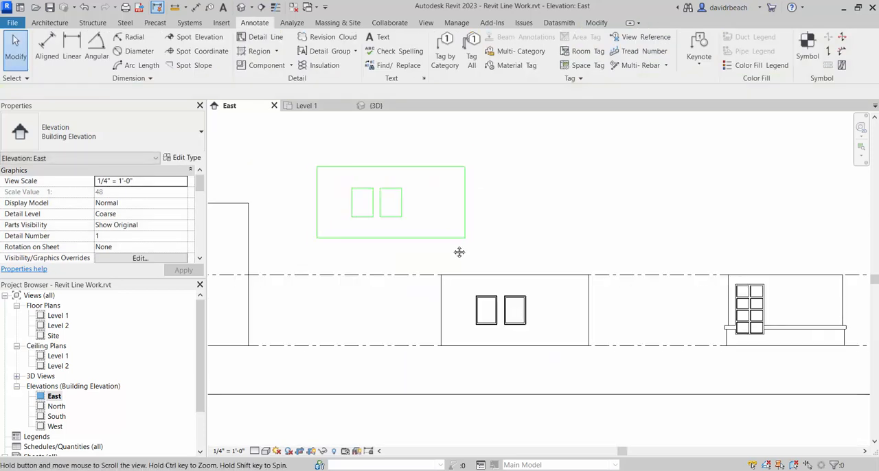
pyautogui.scroll(3, 557, 310)
pyautogui.scroll(-2, 545, 308)
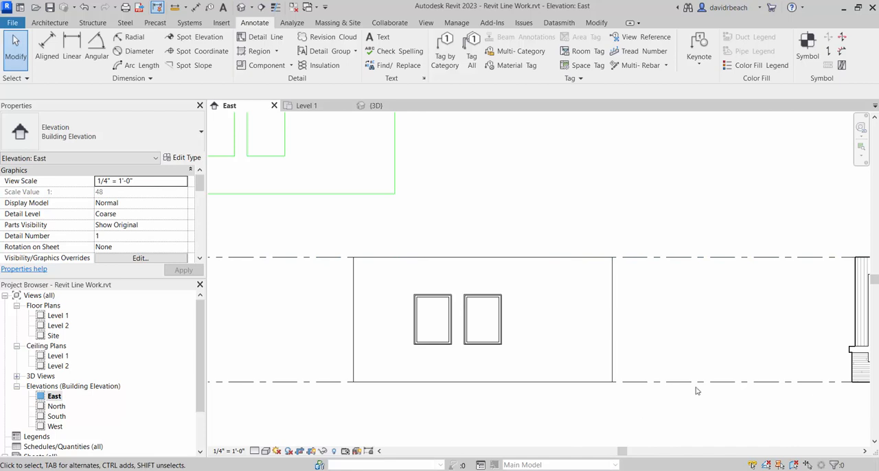
pyautogui.scroll(-3, 632, 302)
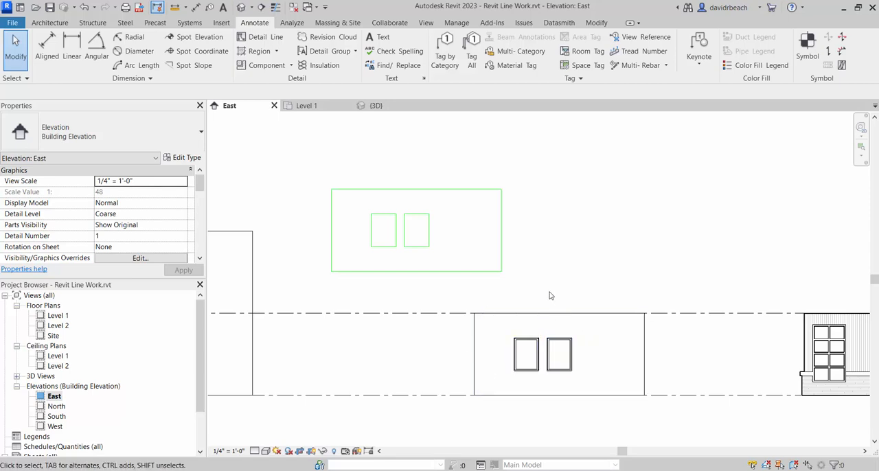
pyautogui.moveTo(558, 265); pyautogui.dragTo(512, 266, button='middle')
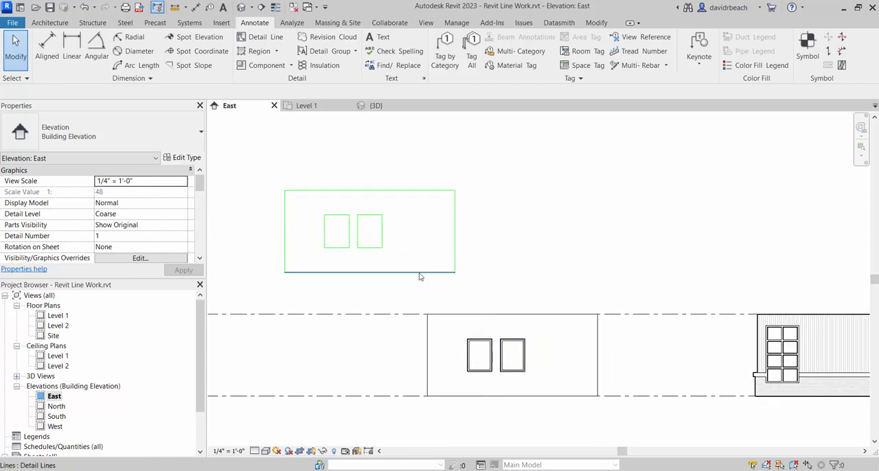
# - Move all the Laser Cut wall and window lines back onto the elevation wall, aligning their upper-left corners
pyautogui.moveTo(404, 210); pyautogui.dragTo(414, 225, button='middle')
pyautogui.scroll(1, 380, 184)
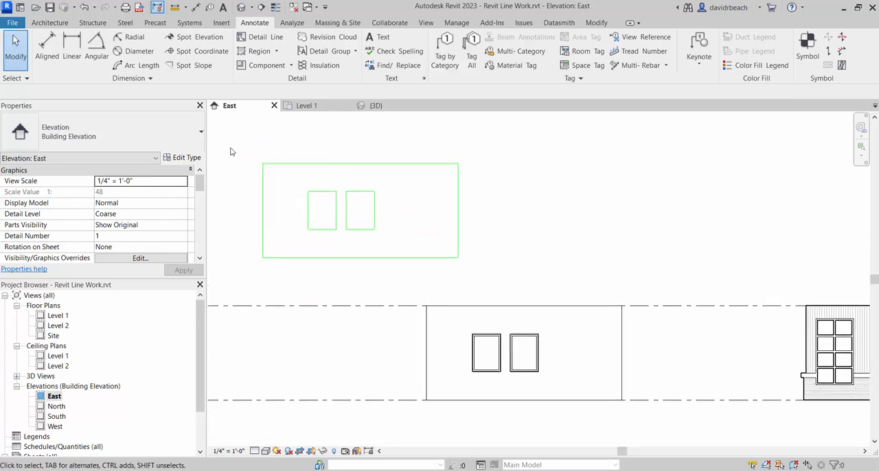
pyautogui.moveTo(231, 151); pyautogui.dragTo(504, 273)
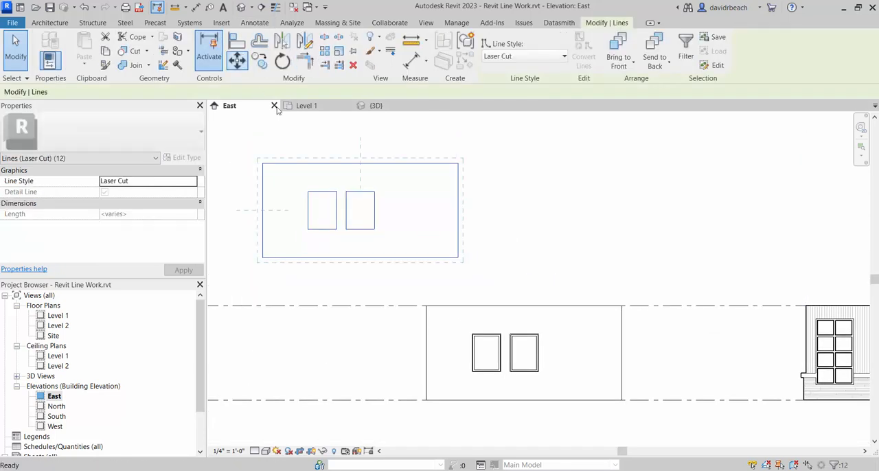
pyautogui.press('m')
pyautogui.press('v')
pyautogui.click(263, 163)
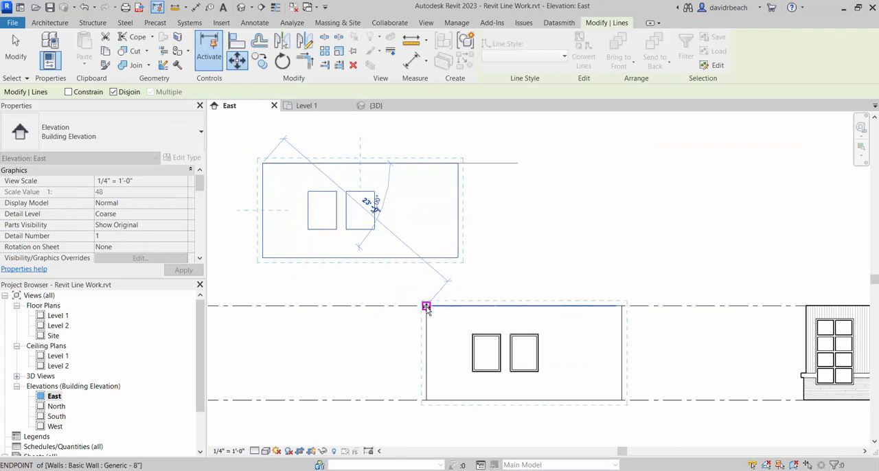
pyautogui.click(420, 323)
pyautogui.press('Escape')
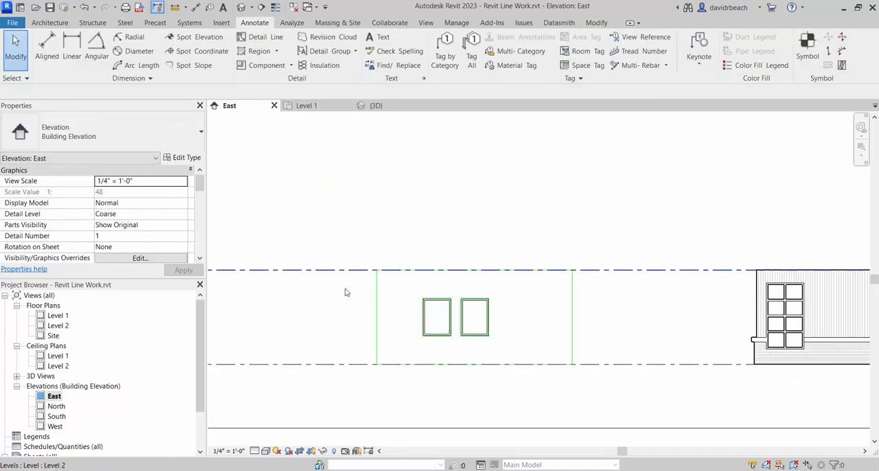
# - Temporarily isolate the line category in the view, using the wall outline's left Laser Cut line
pyautogui.scroll(2, 348, 320)
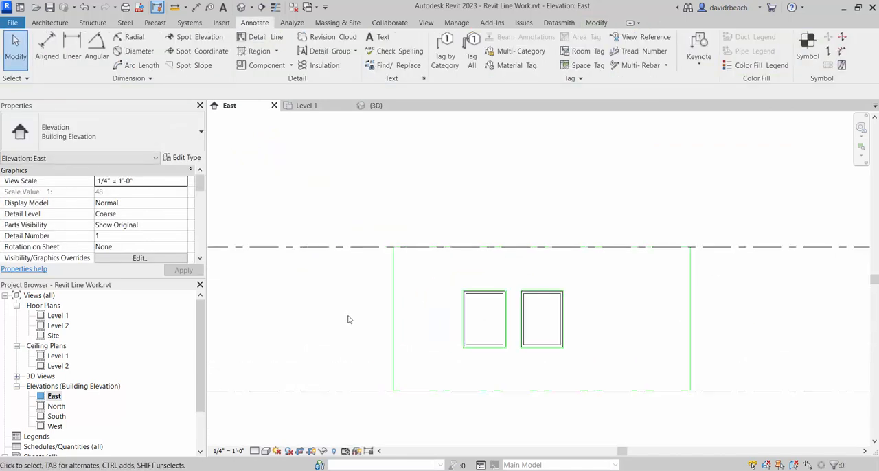
pyautogui.click(393, 316)
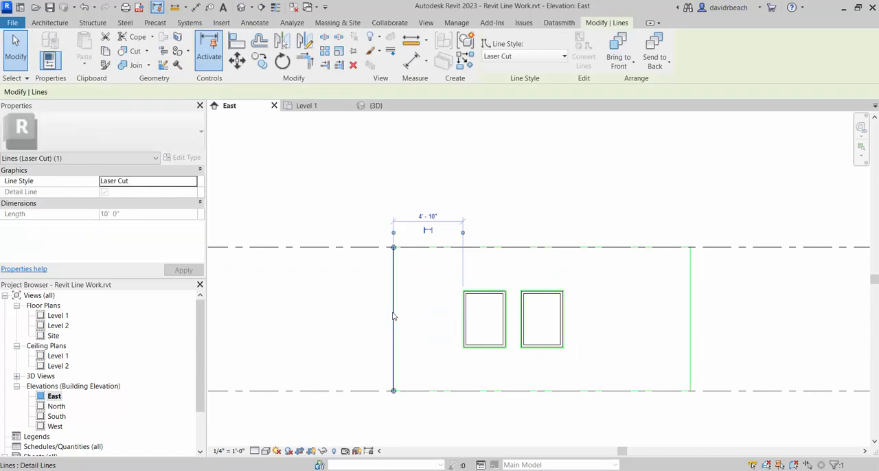
pyautogui.click(322, 451)
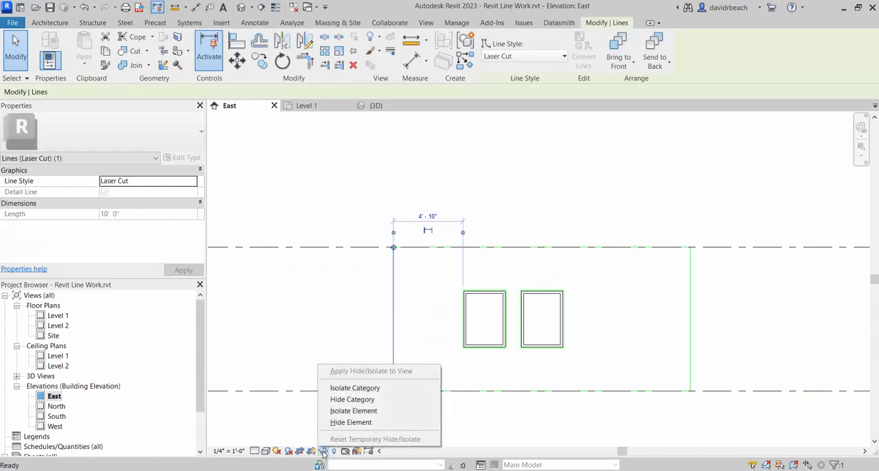
pyautogui.click(344, 388)
pyautogui.click(336, 306)
pyautogui.scroll(-3, 338, 296)
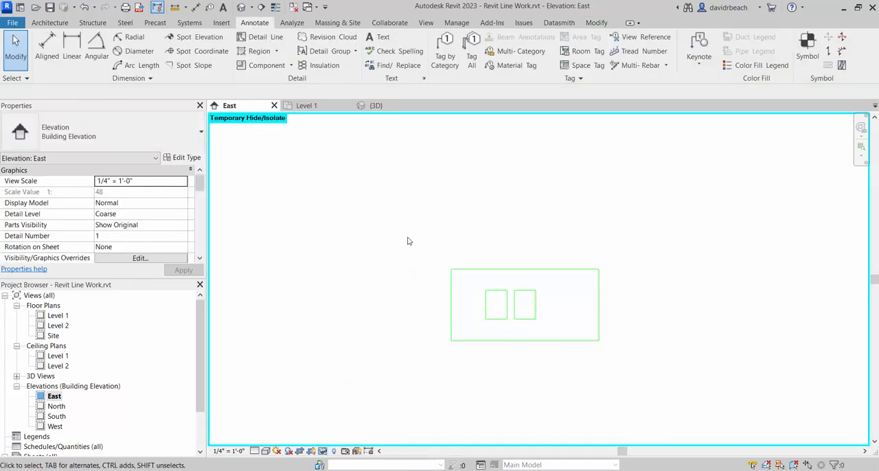
# - Move all the isolated Laser Cut lines up and to the left of the wall, and reset the temporary hide/isolate
pyautogui.moveTo(397, 201)
pyautogui.mouseDown()
pyautogui.moveTo(485, 284)
pyautogui.moveTo(643, 374)
pyautogui.mouseUp()
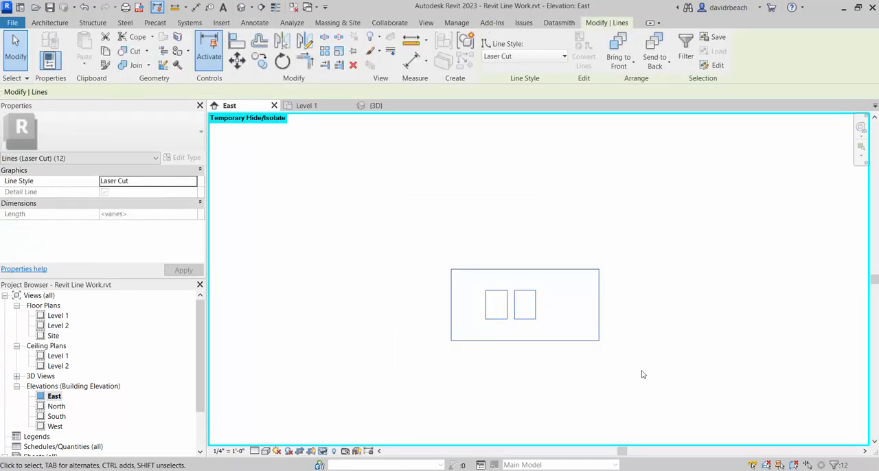
pyautogui.moveTo(539, 284); pyautogui.dragTo(563, 340, button='middle')
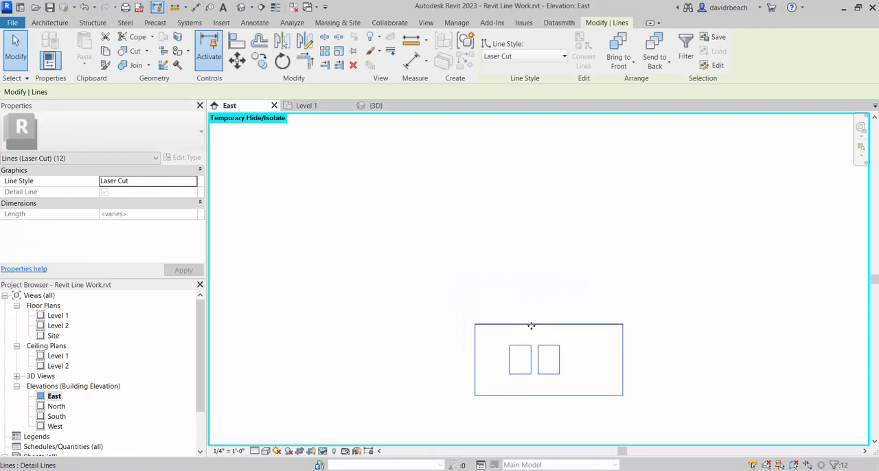
pyautogui.keyDown('ctrl'); pyautogui.moveTo(531, 325); pyautogui.dragTo(430, 208); pyautogui.keyUp('ctrl')
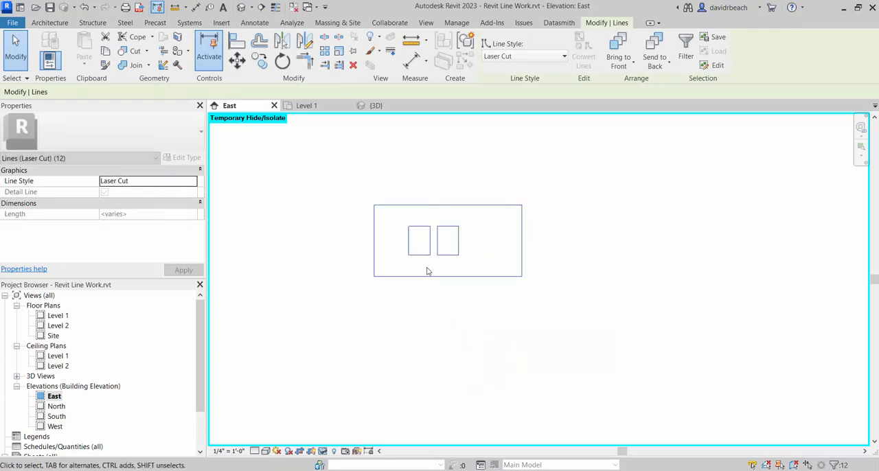
pyautogui.click(324, 452)
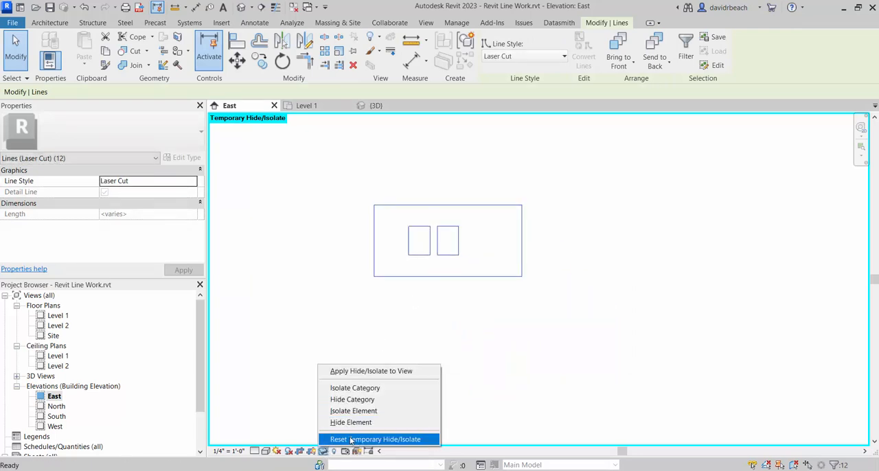
pyautogui.click(350, 438)
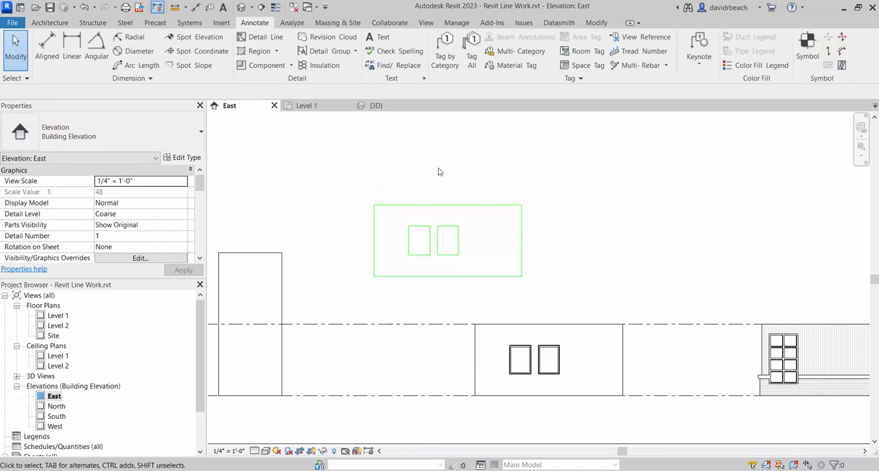
# - Examine the siding-and-brick wall with the divided window and the row of wall cutting layouts above the elevations
pyautogui.moveTo(539, 255); pyautogui.dragTo(421, 273, button='middle')
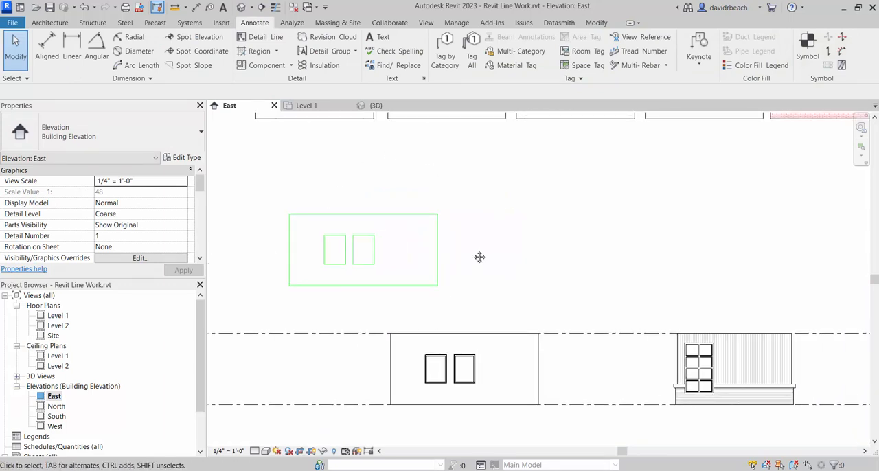
pyautogui.moveTo(479, 257); pyautogui.dragTo(463, 261, button='middle')
pyautogui.moveTo(581, 304); pyautogui.dragTo(582, 270, button='middle')
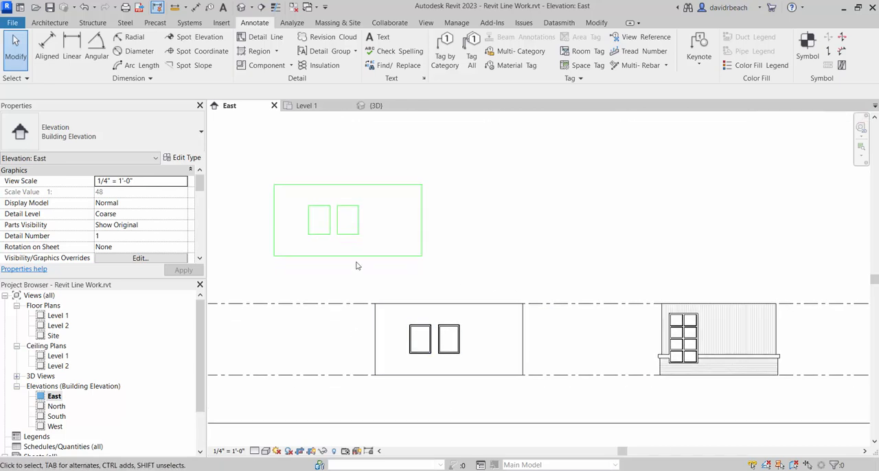
pyautogui.scroll(-1, 421, 288)
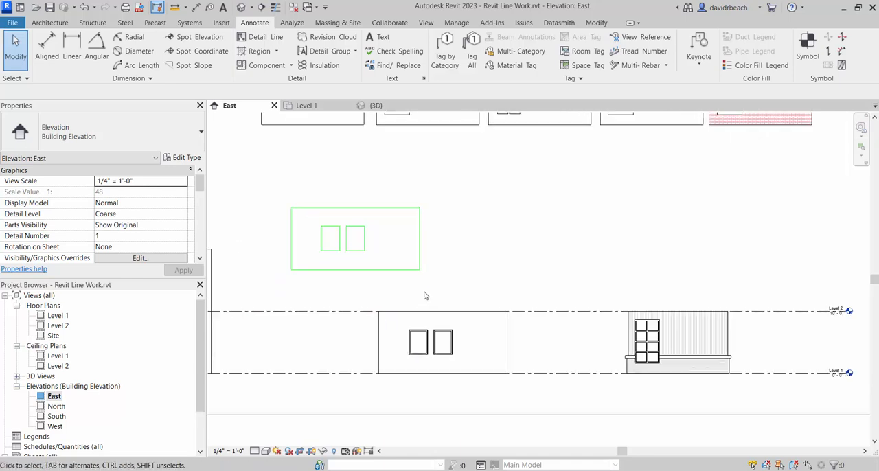
pyautogui.scroll(-1, 450, 254)
pyautogui.moveTo(488, 233); pyautogui.dragTo(489, 300, button='middle')
pyautogui.scroll(-1, 480, 301)
pyautogui.moveTo(411, 281); pyautogui.dragTo(254, 255, button='middle')
pyautogui.scroll(3, 460, 381)
pyautogui.scroll(2, 462, 382)
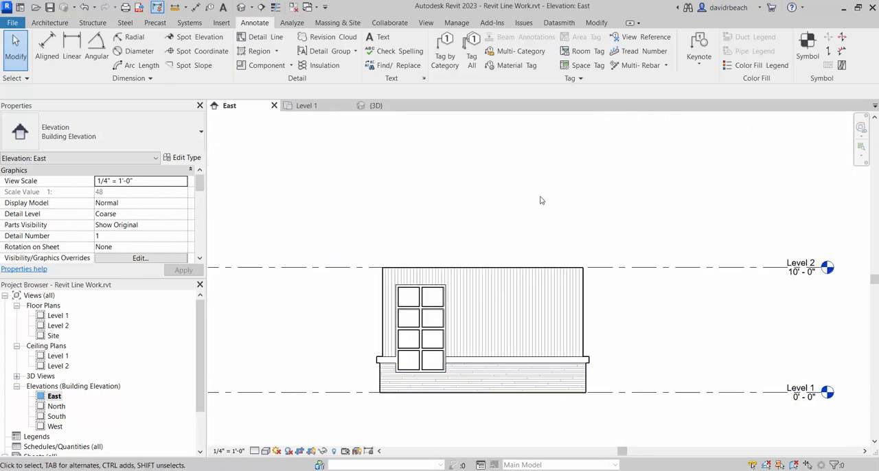
pyautogui.moveTo(639, 364); pyautogui.dragTo(633, 330, button='middle')
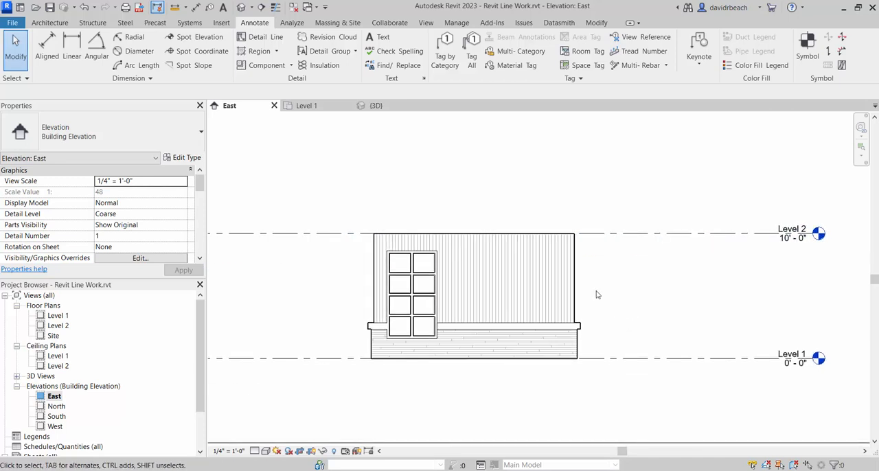
pyautogui.scroll(-2, 309, 254)
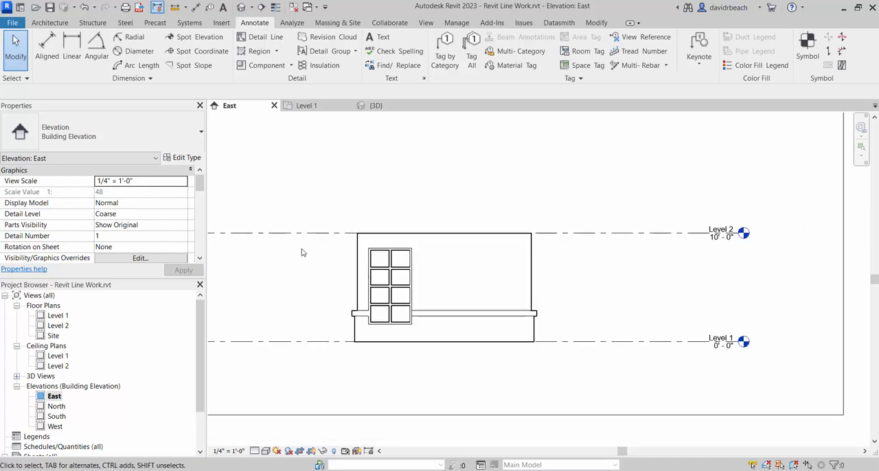
pyautogui.moveTo(303, 252); pyautogui.dragTo(564, 380, button='middle')
pyautogui.scroll(-2, 548, 332)
pyautogui.moveTo(524, 314); pyautogui.dragTo(540, 328, button='middle')
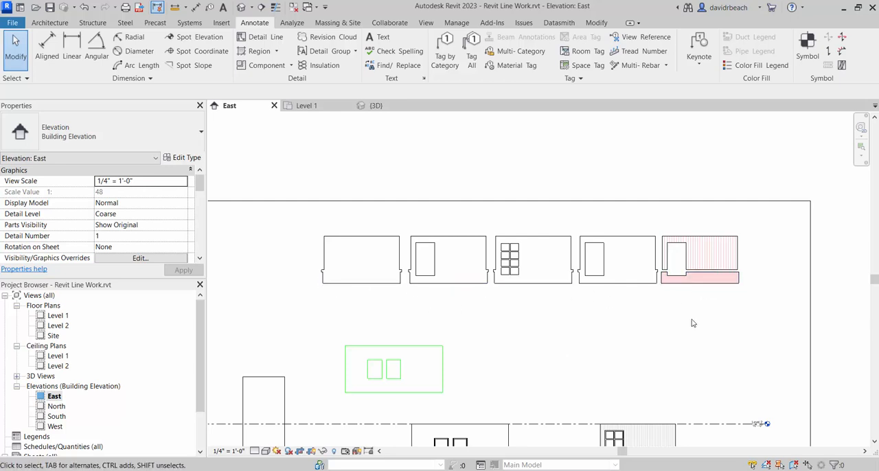
pyautogui.moveTo(680, 326); pyautogui.dragTo(665, 294, button='middle')
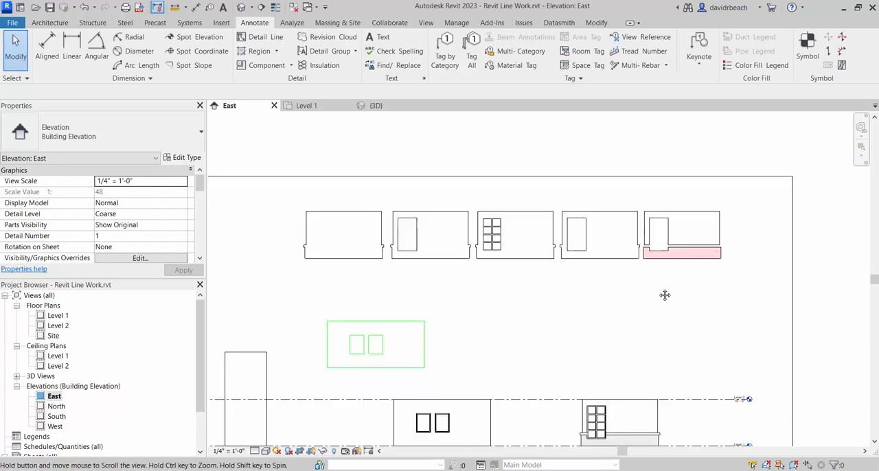
# - Move the Laser Cut wall and window outlines down and slightly left, closer to the elevation wall
pyautogui.scroll(-1, 660, 282)
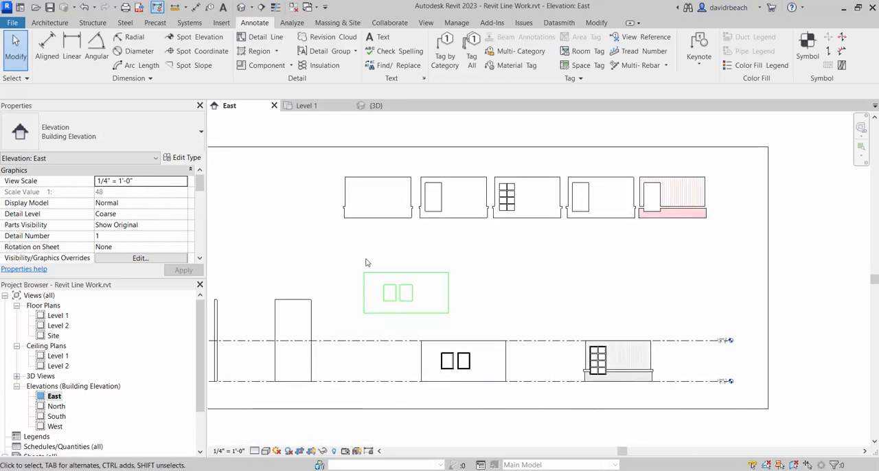
pyautogui.moveTo(354, 259); pyautogui.dragTo(400, 333)
pyautogui.click(667, 361)
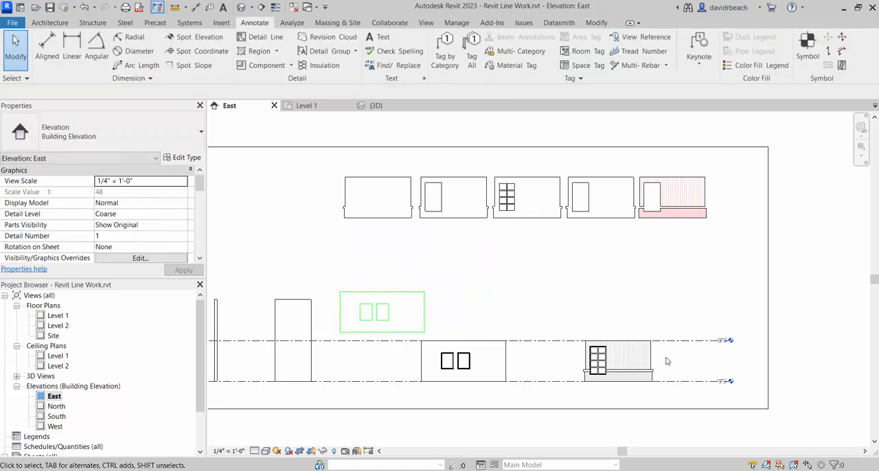
# - Select the wide-line outline around the siding-and-brick wall as a chain and copy it above the Laser Cut wall outline
pyautogui.scroll(6, 648, 335)
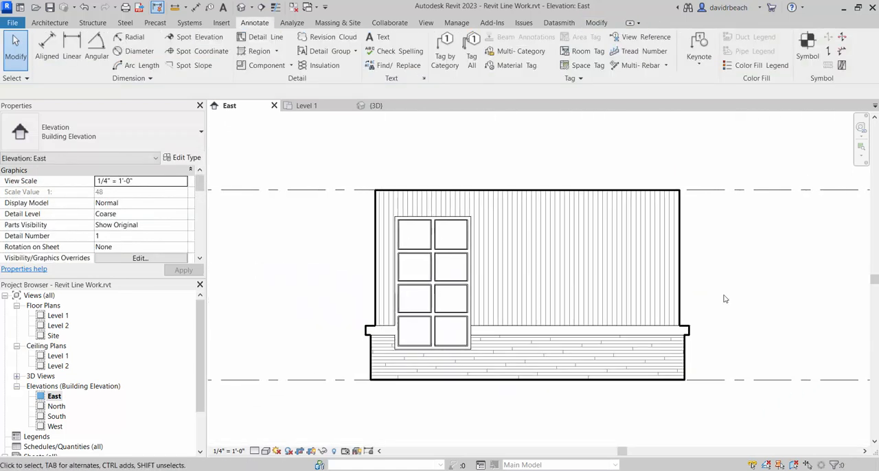
pyautogui.click(403, 384)
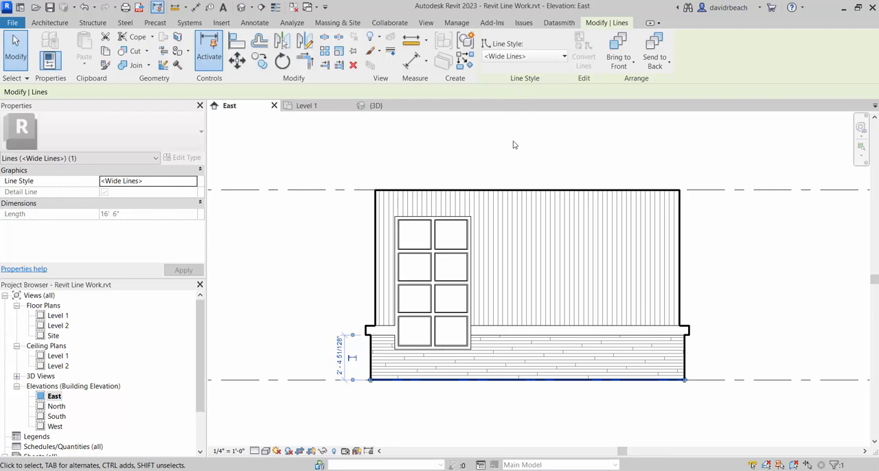
pyautogui.press('Escape')
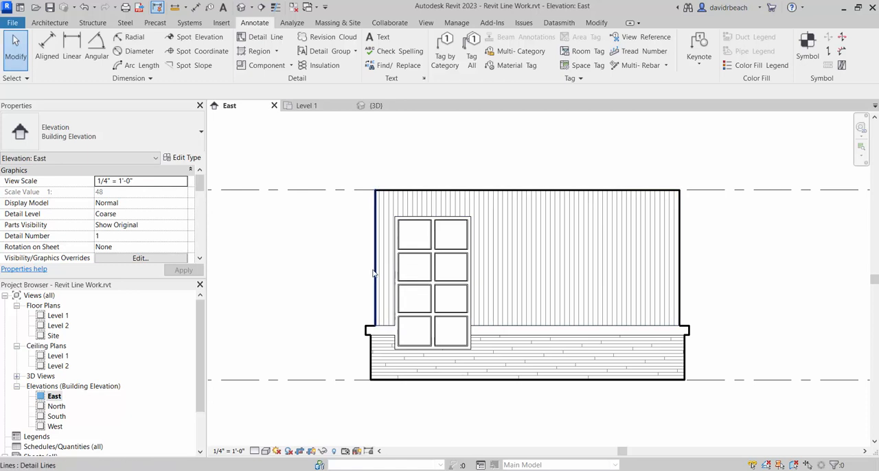
pyautogui.press('Tab')
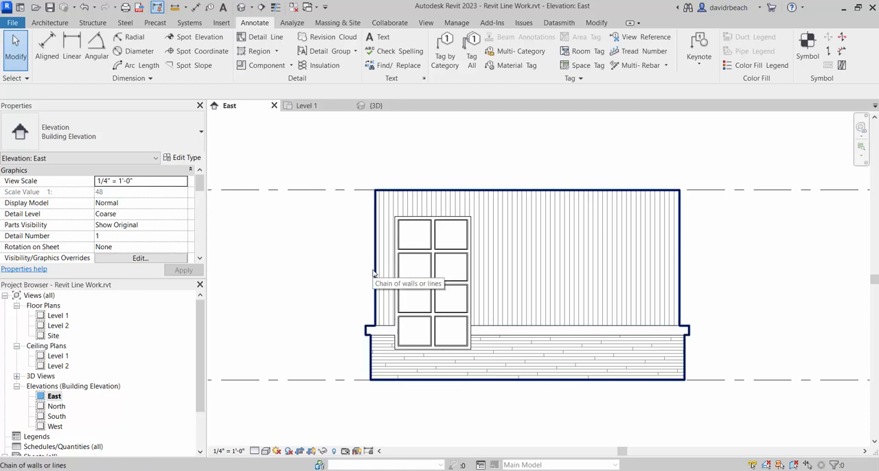
pyautogui.click(373, 273)
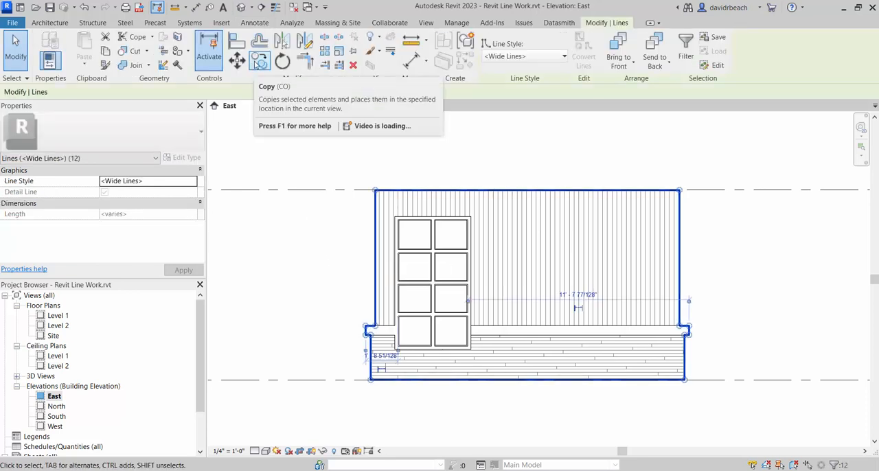
pyautogui.click(260, 62)
pyautogui.click(369, 380)
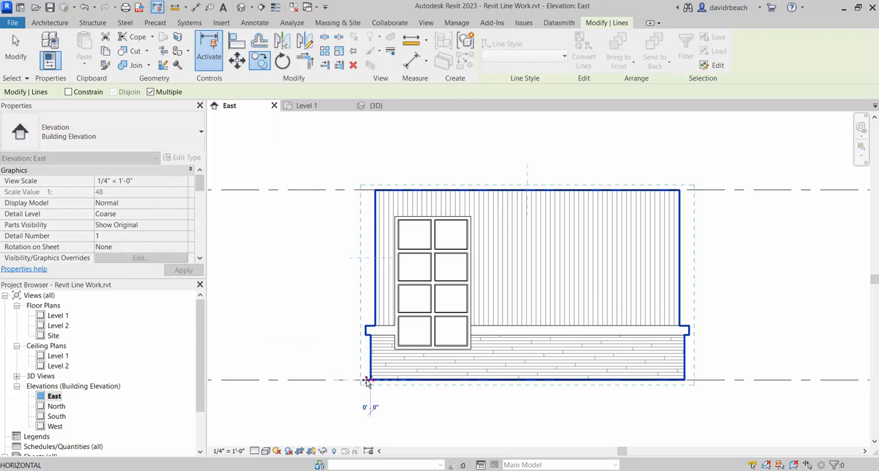
pyautogui.scroll(-4, 392, 353)
pyautogui.scroll(3, 408, 242)
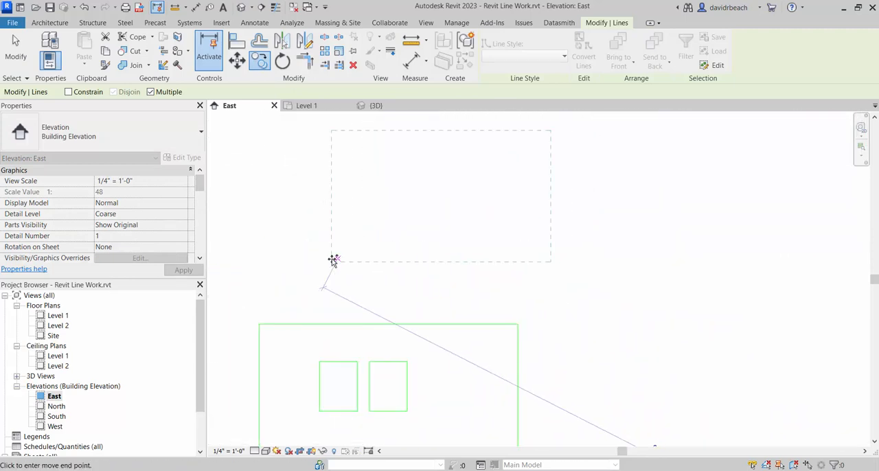
pyautogui.click(287, 278)
pyautogui.press('Escape')
pyautogui.press('Escape')
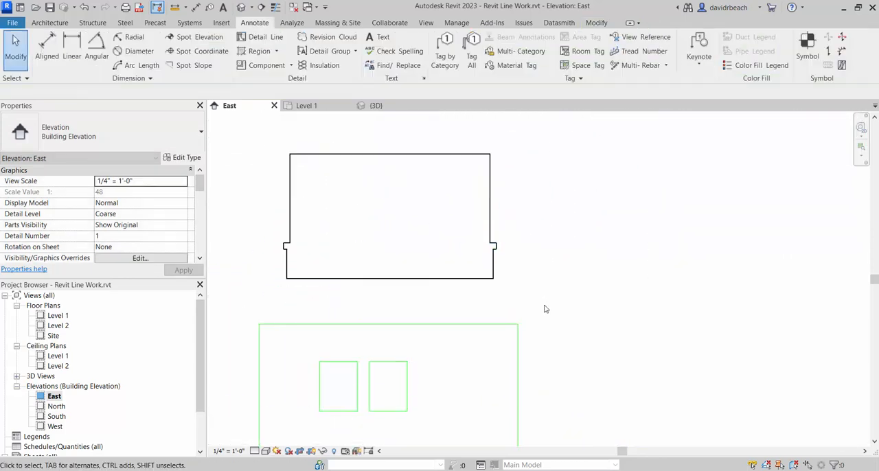
# - Select the copied stepped wall outline as a chain and change its line style to Laser Cut
pyautogui.scroll(2, 353, 232)
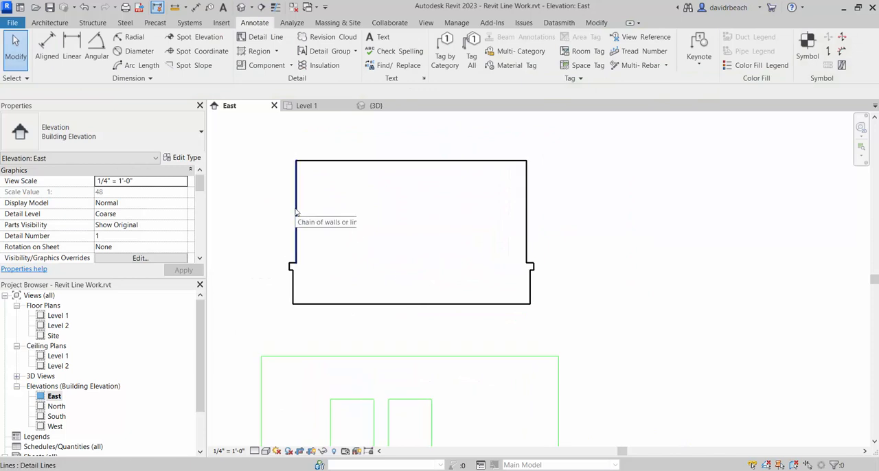
pyautogui.press('Tab')
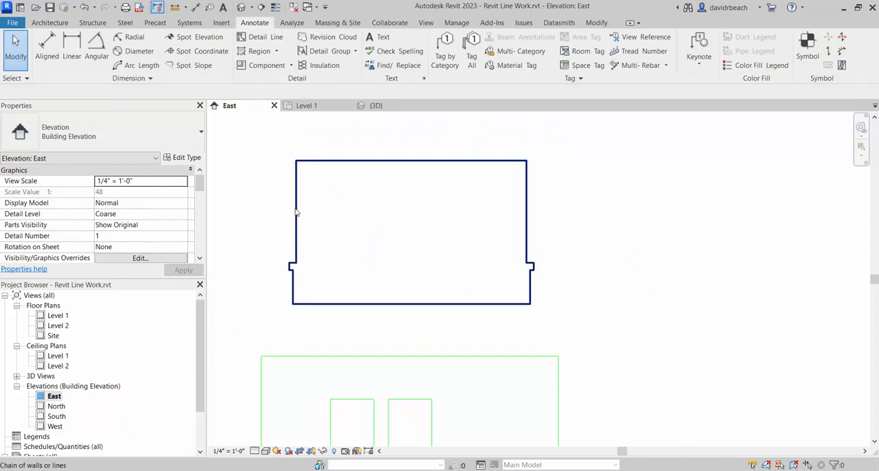
pyautogui.click(297, 214)
pyautogui.click(524, 57)
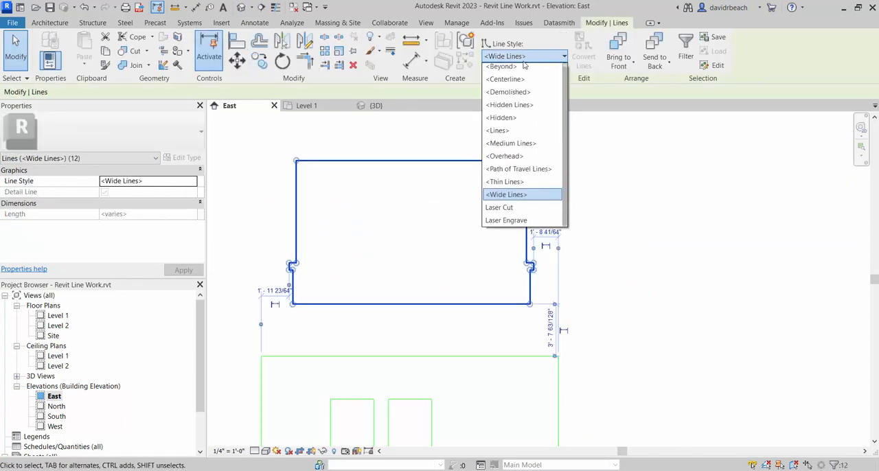
pyautogui.click(517, 208)
pyautogui.click(642, 185)
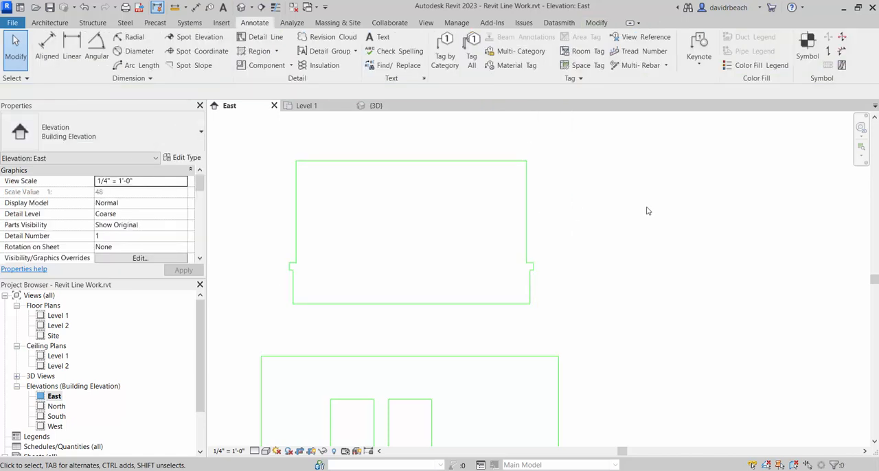
# - Copy the Laser Cut stepped wall outline to the right, aligned horizontally with the original
pyautogui.scroll(-3, 645, 220)
pyautogui.moveTo(643, 229); pyautogui.dragTo(501, 262, button='middle')
pyautogui.scroll(2, 485, 259)
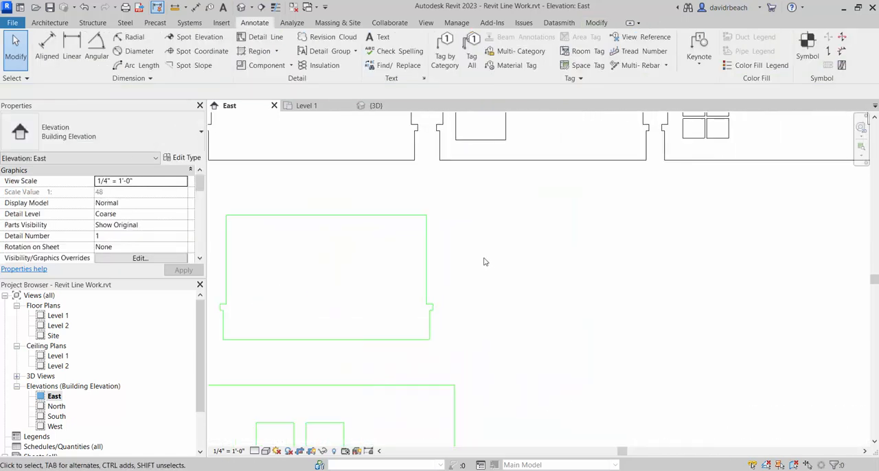
pyautogui.moveTo(233, 193); pyautogui.dragTo(497, 346)
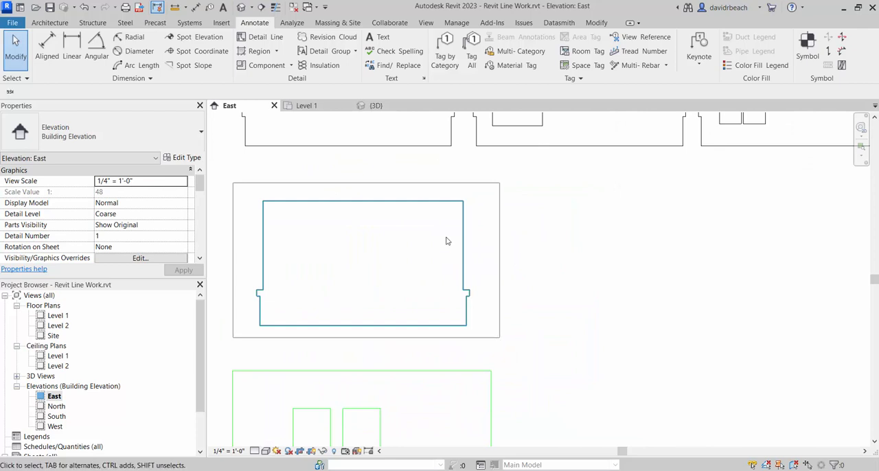
pyautogui.press('c')
pyautogui.press('o')
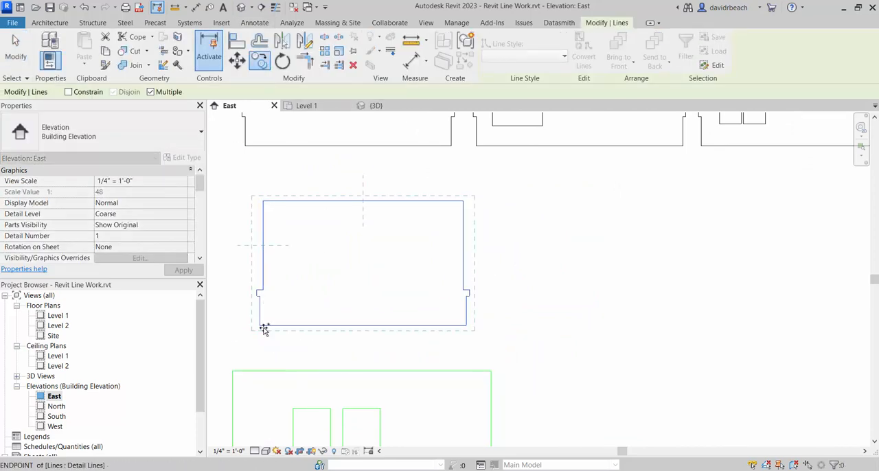
pyautogui.click(261, 327)
pyautogui.click(491, 326)
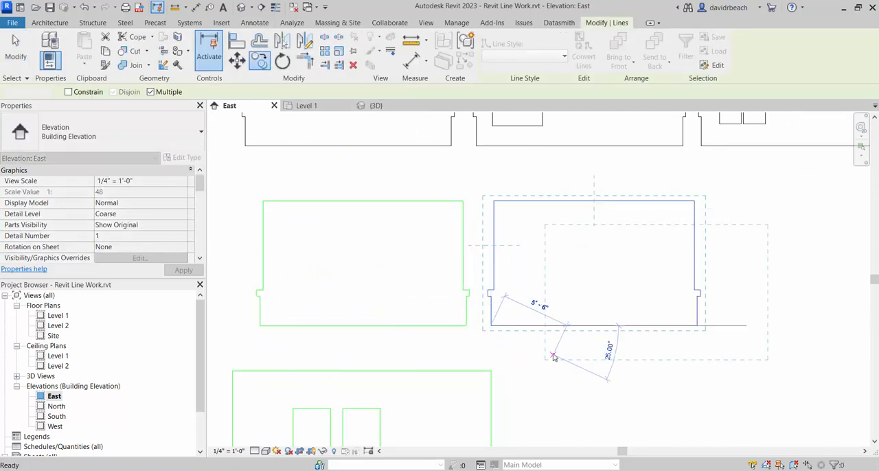
pyautogui.press('Escape')
pyautogui.press('Escape')
# - Draw a rectangular Laser Cut detail line around the outer frame of the divided window in the siding-and-brick elevation
pyautogui.scroll(-2, 551, 306)
pyautogui.moveTo(546, 309); pyautogui.dragTo(485, 291, button='middle')
pyautogui.moveTo(478, 175); pyautogui.dragTo(471, 200, button='middle')
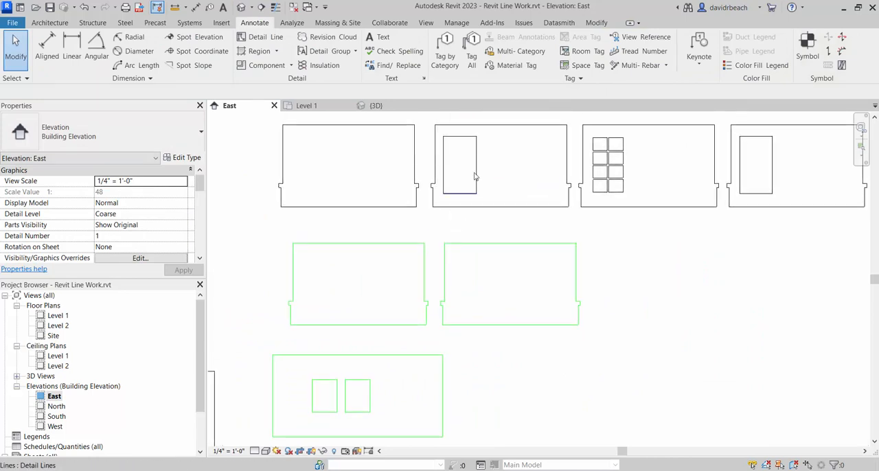
pyautogui.scroll(-1, 491, 326)
pyautogui.moveTo(492, 326); pyautogui.dragTo(272, 216, button='middle')
pyautogui.moveTo(471, 330)
pyautogui.mouseDown(button='middle')
pyautogui.moveTo(460, 284)
pyautogui.moveTo(470, 239)
pyautogui.mouseUp(button='middle')
pyautogui.scroll(7, 527, 268)
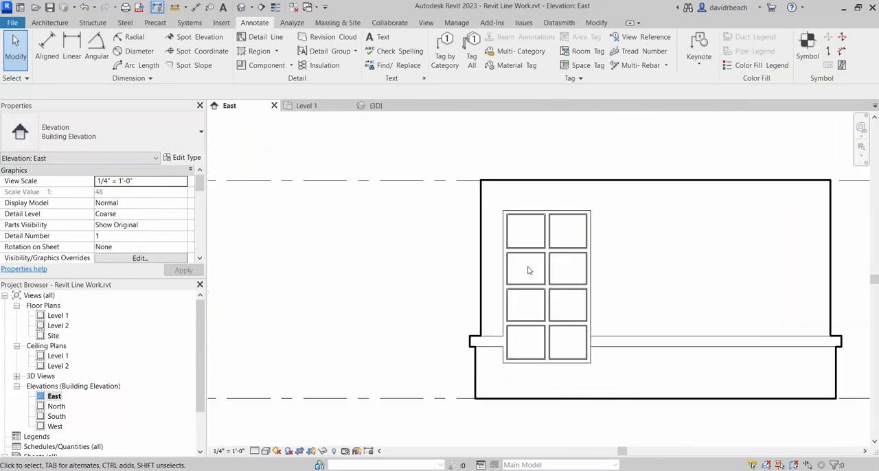
pyautogui.moveTo(450, 143); pyautogui.dragTo(381, 120, button='middle')
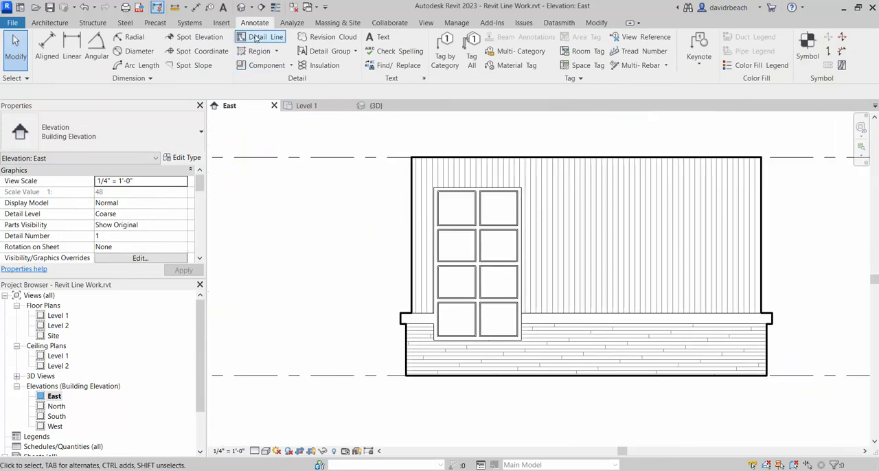
pyautogui.click(258, 40)
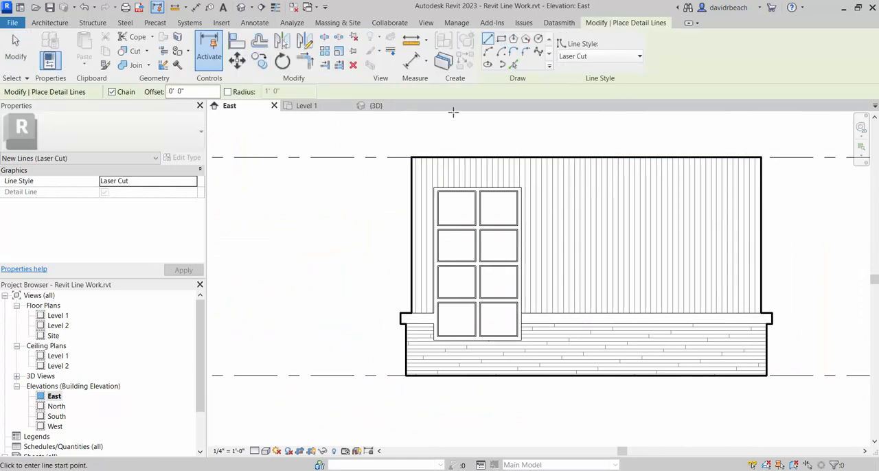
pyautogui.click(501, 43)
pyautogui.scroll(5, 429, 194)
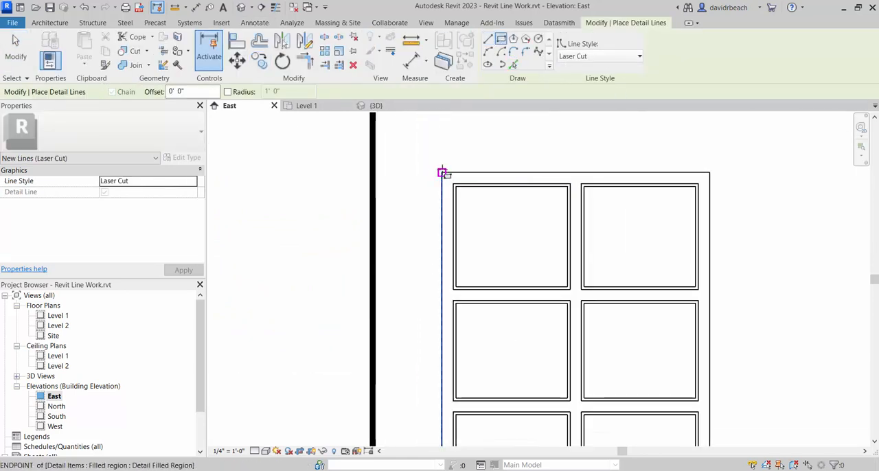
pyautogui.click(442, 172)
pyautogui.scroll(-3, 588, 342)
pyautogui.moveTo(590, 343); pyautogui.dragTo(544, 261, button='middle')
pyautogui.scroll(4, 595, 402)
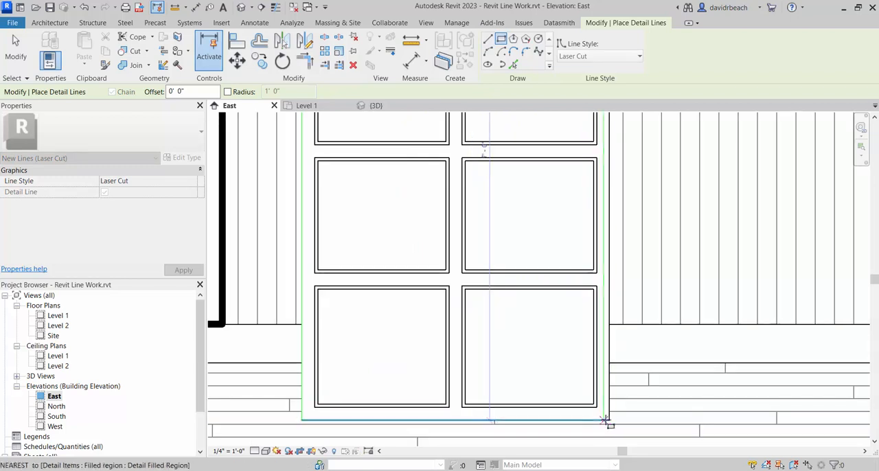
pyautogui.click(609, 419)
pyautogui.press('Escape')
pyautogui.press('Escape')
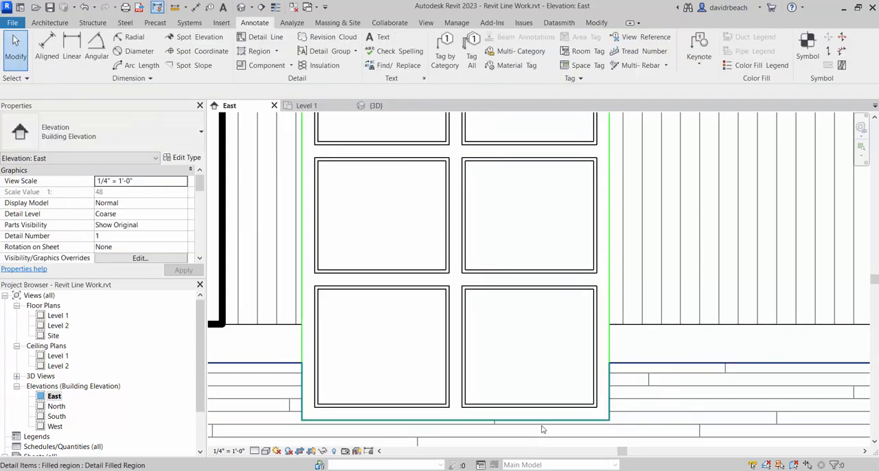
# - Select the window frame rectangle as a chain and copy it into the second stepped outline, using the wall's upper-left corner as base point
pyautogui.press('Tab')
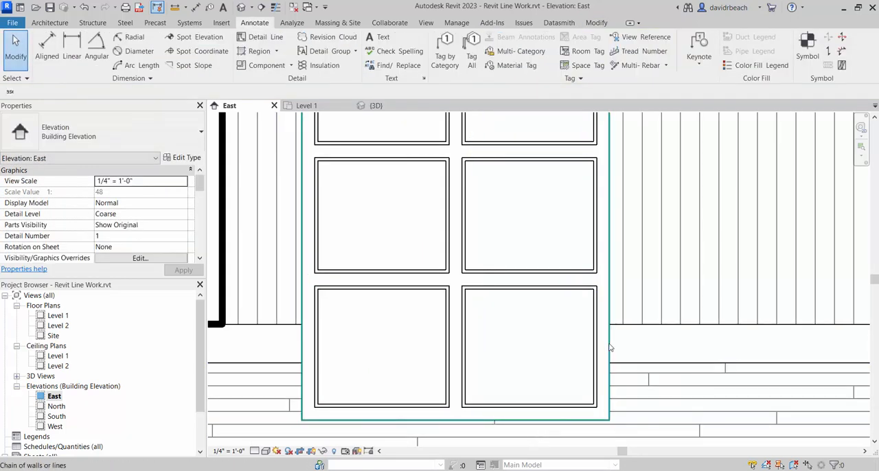
pyautogui.click(609, 348)
pyautogui.scroll(-3, 549, 388)
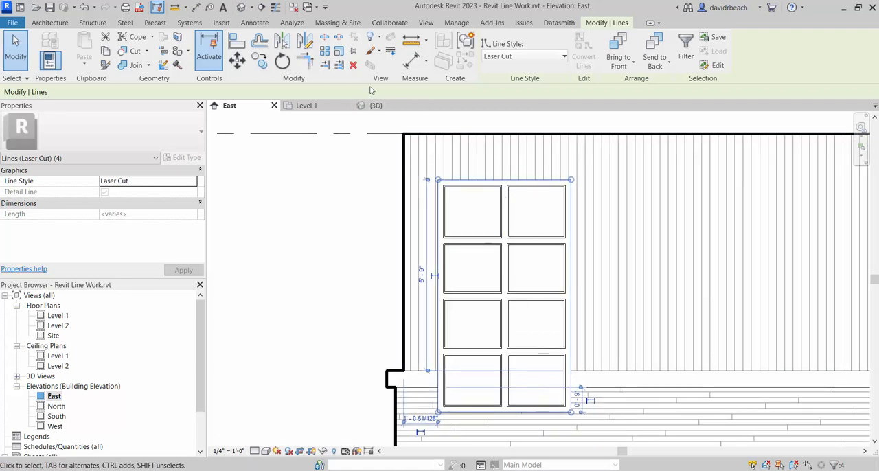
pyautogui.click(259, 61)
pyautogui.moveTo(386, 143); pyautogui.dragTo(473, 243, button='middle')
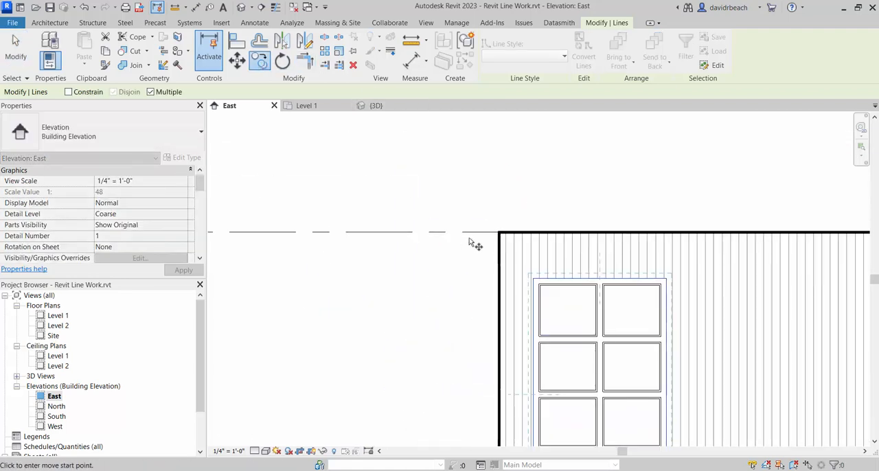
pyautogui.click(498, 233)
pyautogui.scroll(-3, 467, 244)
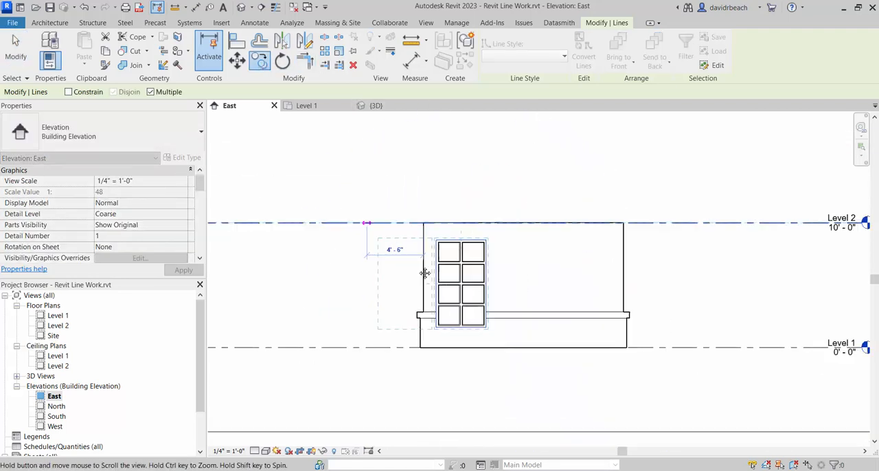
pyautogui.scroll(5, 481, 274)
pyautogui.moveTo(528, 237)
pyautogui.mouseDown(button='middle')
pyautogui.moveTo(559, 264)
pyautogui.moveTo(490, 267)
pyautogui.mouseUp(button='middle')
pyautogui.click(474, 205)
pyautogui.press('Escape')
# - Copy the plain Laser Cut stepped outline to the right of the outline containing the window opening
pyautogui.scroll(-2, 498, 257)
pyautogui.scroll(5, 529, 166)
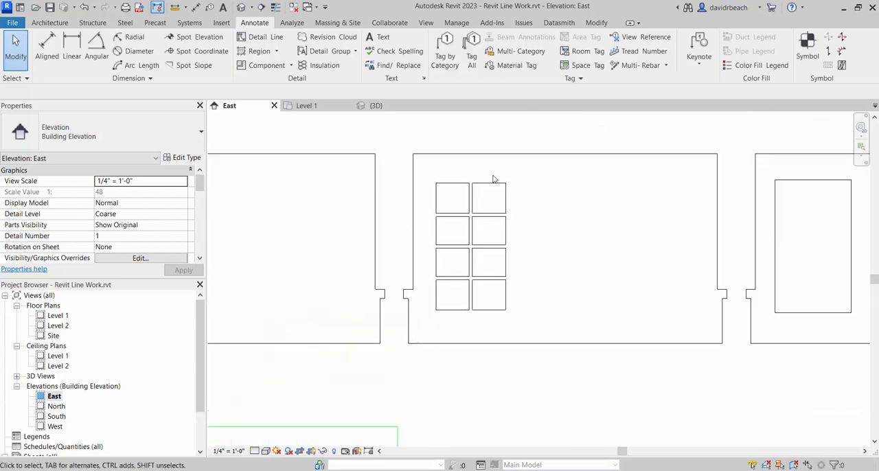
pyautogui.scroll(-5, 467, 360)
pyautogui.moveTo(472, 369); pyautogui.dragTo(452, 222, button='middle')
pyautogui.scroll(5, 484, 349)
pyautogui.scroll(-5, 493, 347)
pyautogui.moveTo(447, 259); pyautogui.dragTo(479, 257, button='middle')
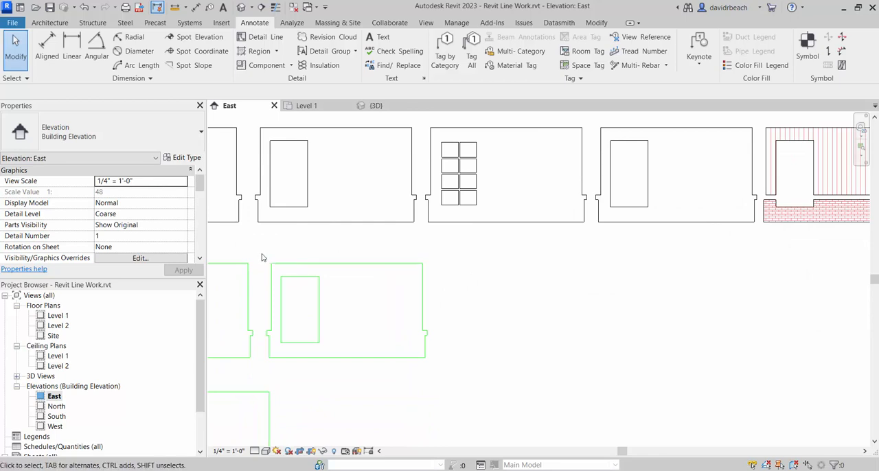
pyautogui.moveTo(307, 261); pyautogui.dragTo(502, 279, button='middle')
pyautogui.moveTo(264, 259); pyautogui.dragTo(459, 389)
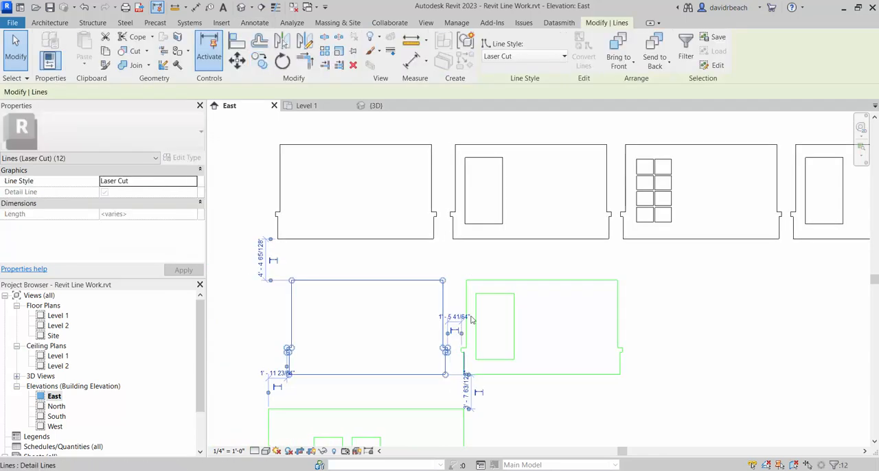
pyautogui.click(242, 61)
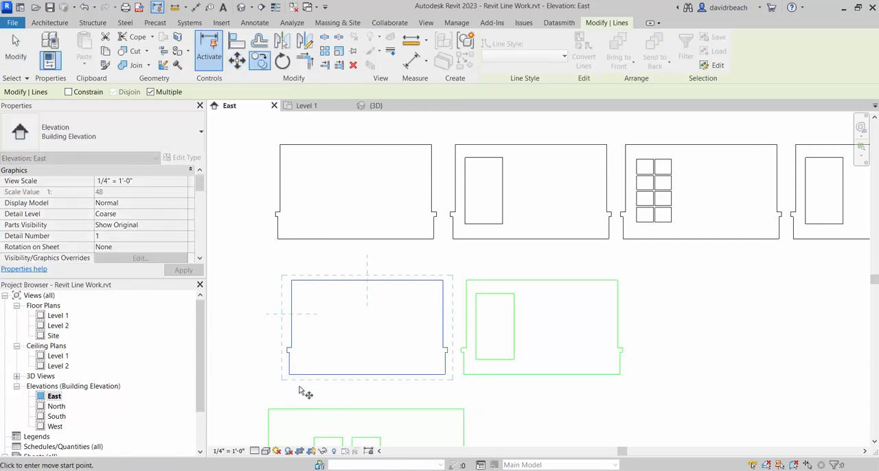
pyautogui.click(264, 379)
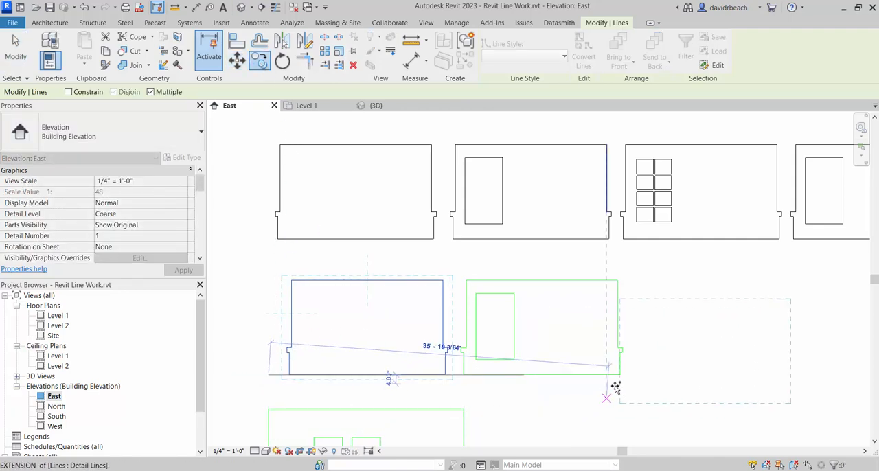
pyautogui.click(620, 375)
pyautogui.press('Escape')
pyautogui.press('Escape')
# - Examine the Laser Cut outlines against the wall cutting layouts above them and the divided window in the elevation
pyautogui.moveTo(649, 367)
pyautogui.mouseDown(button='middle')
pyautogui.moveTo(488, 343)
pyautogui.moveTo(502, 306)
pyautogui.mouseUp(button='middle')
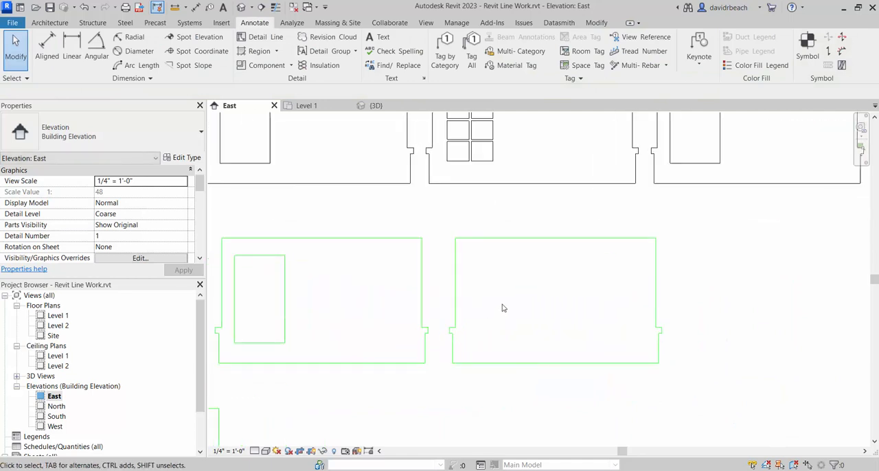
pyautogui.scroll(3, 481, 281)
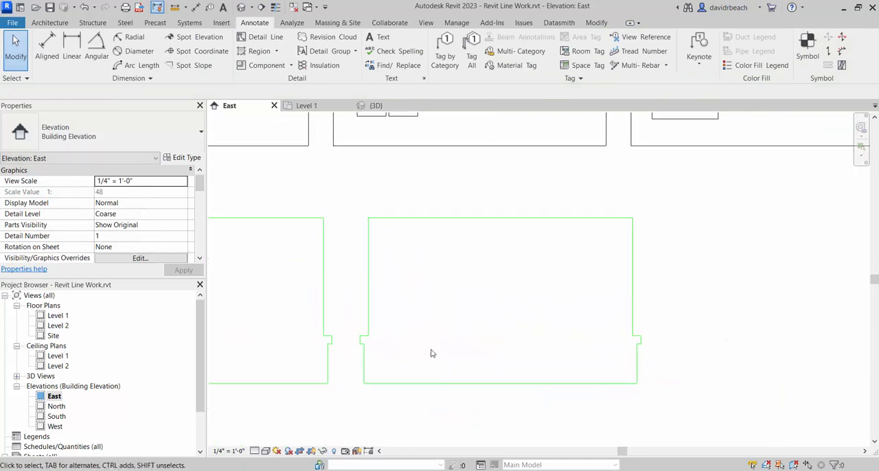
pyautogui.scroll(-3, 463, 307)
pyautogui.moveTo(465, 317); pyautogui.dragTo(464, 320, button='middle')
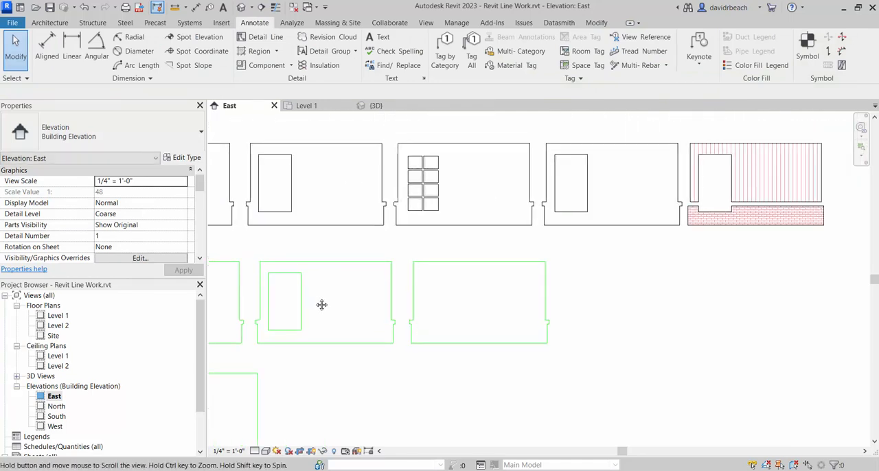
pyautogui.moveTo(322, 304)
pyautogui.mouseDown(button='middle')
pyautogui.moveTo(354, 295)
pyautogui.moveTo(348, 318)
pyautogui.mouseUp(button='middle')
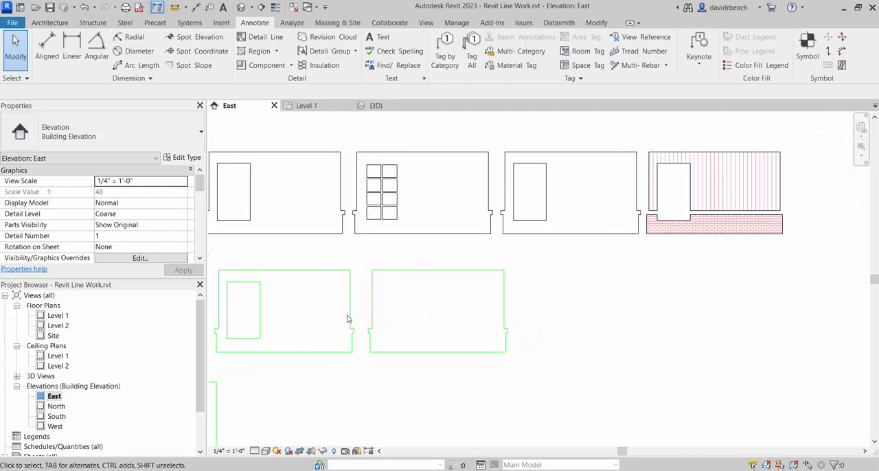
pyautogui.scroll(6, 430, 227)
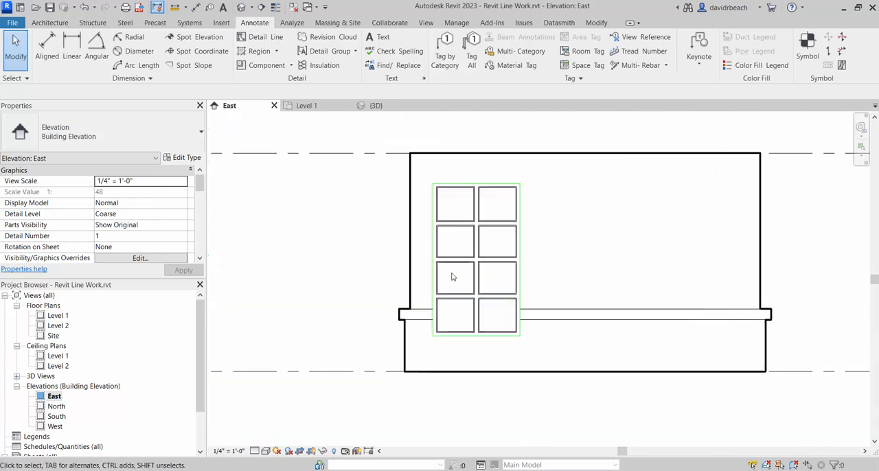
pyautogui.scroll(3, 454, 226)
pyautogui.scroll(-2, 408, 171)
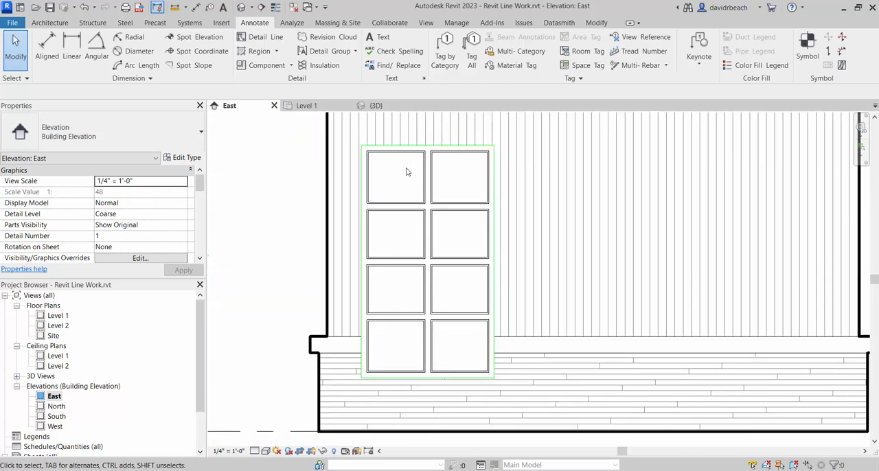
# - Draw rectangular Laser Cut detail lines around the outer edges of the two upper panes of the divided window
pyautogui.click(267, 37)
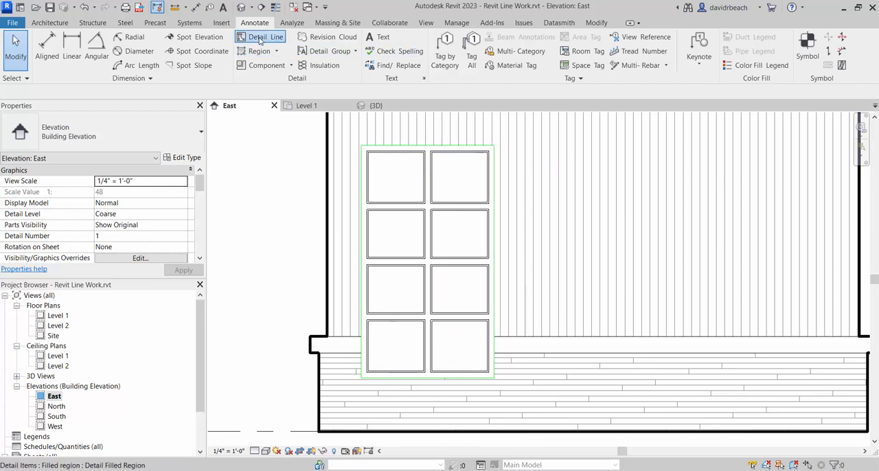
pyautogui.click(501, 39)
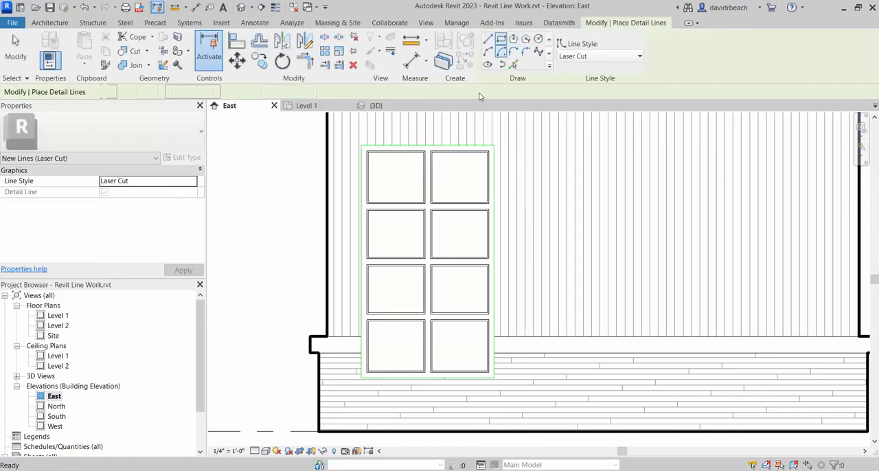
pyautogui.scroll(5, 357, 151)
pyautogui.click(348, 163)
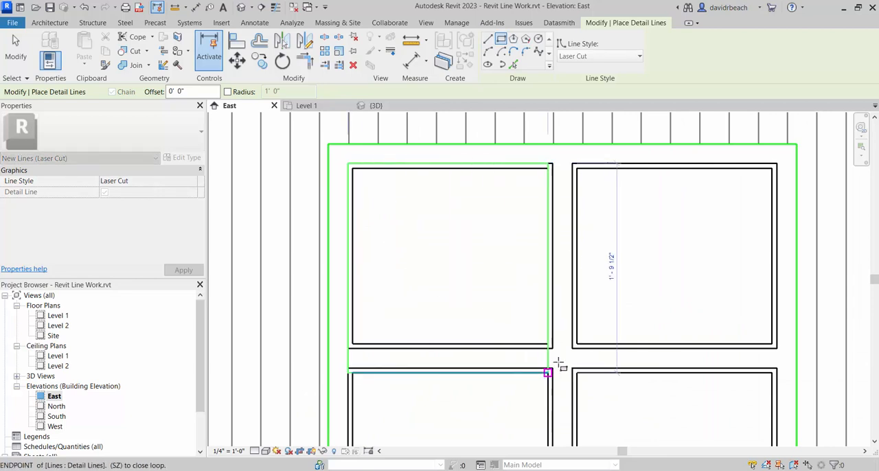
pyautogui.click(553, 349)
pyautogui.click(572, 349)
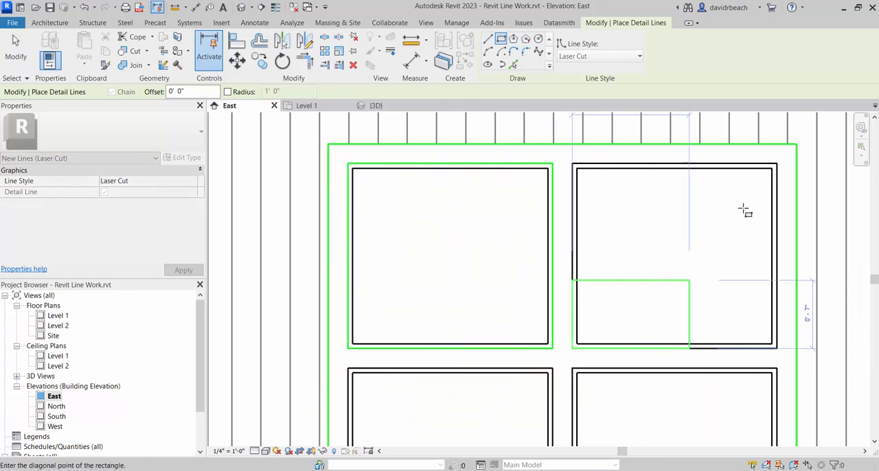
pyautogui.click(776, 167)
pyautogui.scroll(-2, 666, 245)
pyautogui.moveTo(660, 259); pyautogui.dragTo(565, 268, button='middle')
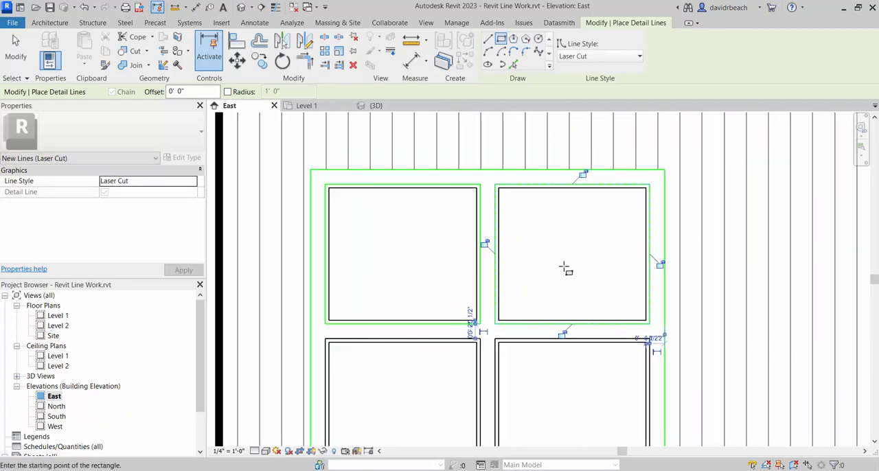
pyautogui.press('Escape')
pyautogui.press('Escape')
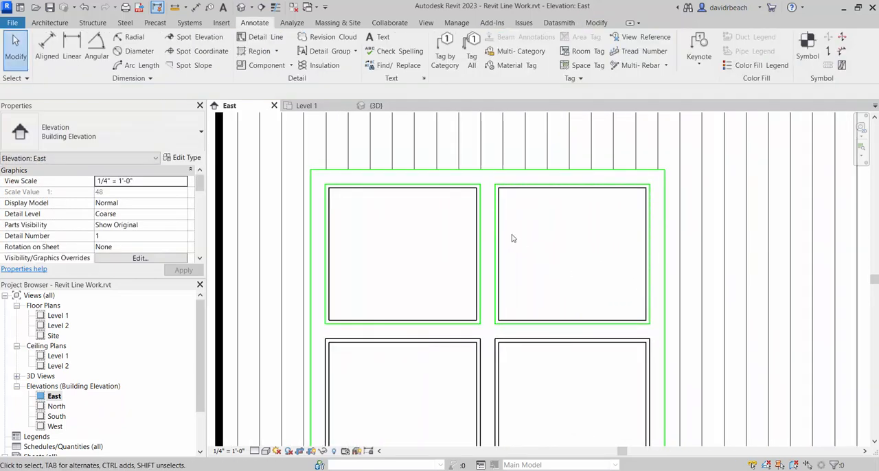
# - Copy the two upper pane rectangles from the elevation window into the second stepped outline's window opening, using the window frame's upper-left corner as base point
pyautogui.click(352, 189)
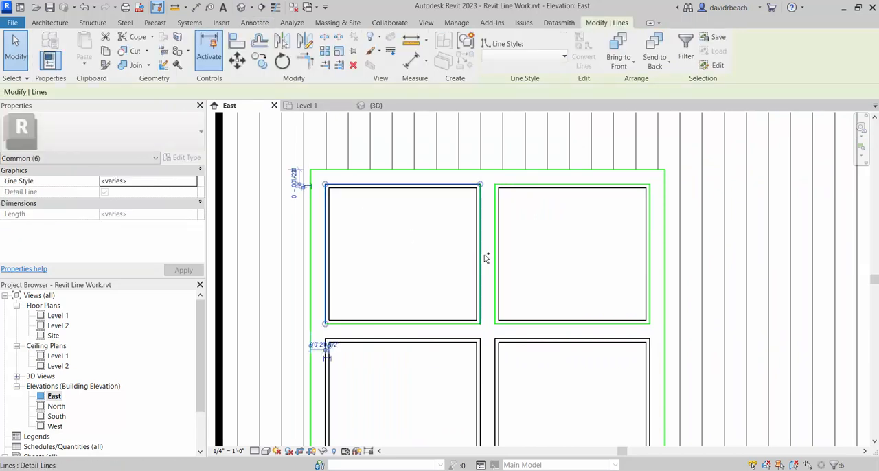
pyautogui.keyDown('ctrl'); pyautogui.click(522, 324); pyautogui.keyUp('ctrl')
pyautogui.keyDown('ctrl'); pyautogui.click(522, 185); pyautogui.keyUp('ctrl')
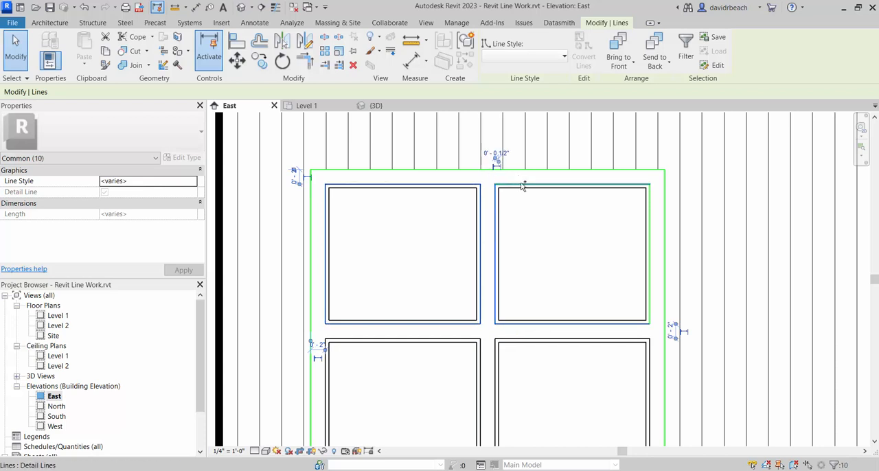
pyautogui.keyDown('ctrl'); pyautogui.click(655, 217); pyautogui.keyUp('ctrl')
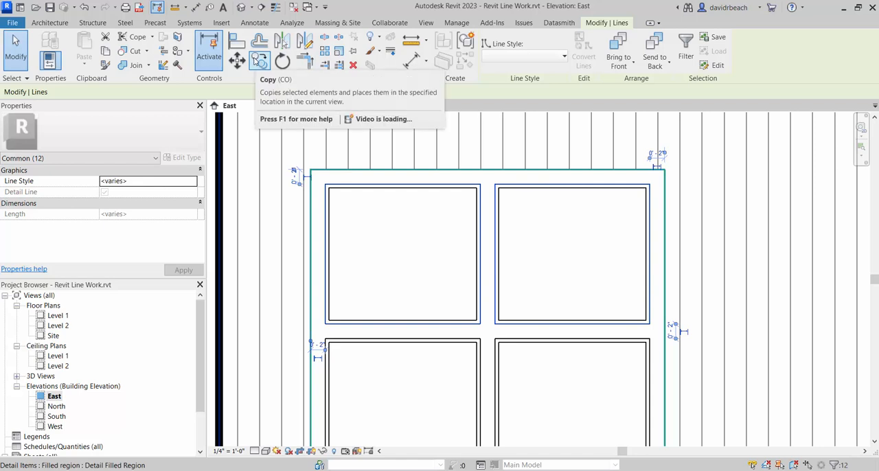
pyautogui.click(258, 61)
pyautogui.click(313, 170)
pyautogui.scroll(-4, 301, 182)
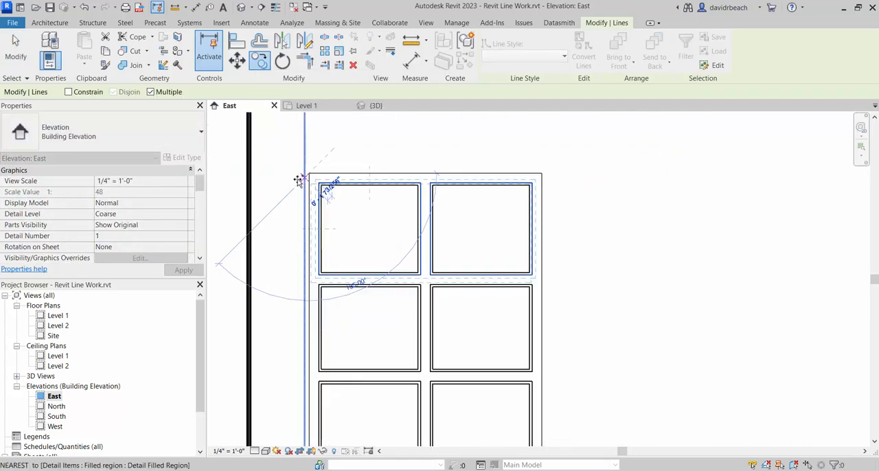
pyautogui.moveTo(298, 180); pyautogui.dragTo(495, 324, button='middle')
pyautogui.moveTo(265, 137); pyautogui.dragTo(480, 295, button='middle')
pyautogui.scroll(-1, 448, 249)
pyautogui.moveTo(404, 187); pyautogui.dragTo(440, 240, button='middle')
pyautogui.scroll(-1, 441, 240)
pyautogui.moveTo(414, 203); pyautogui.dragTo(490, 320, button='middle')
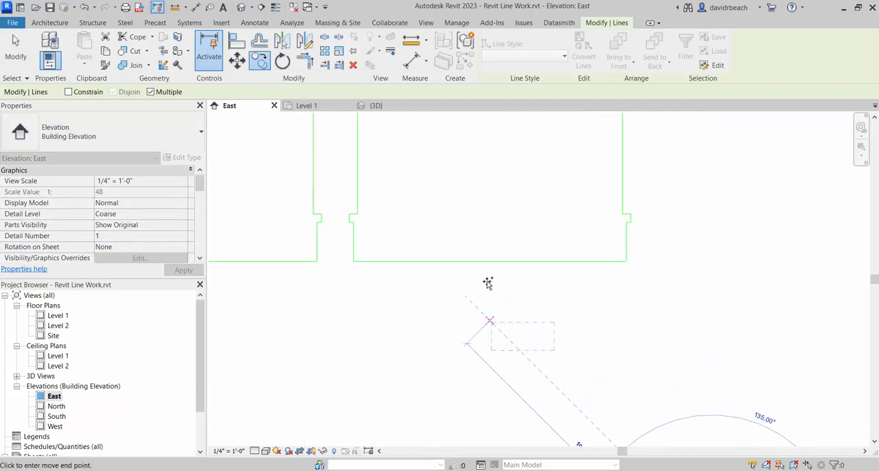
pyautogui.moveTo(479, 254); pyautogui.dragTo(626, 347, button='middle')
pyautogui.moveTo(421, 244); pyautogui.dragTo(575, 253, button='middle')
pyautogui.scroll(3, 363, 237)
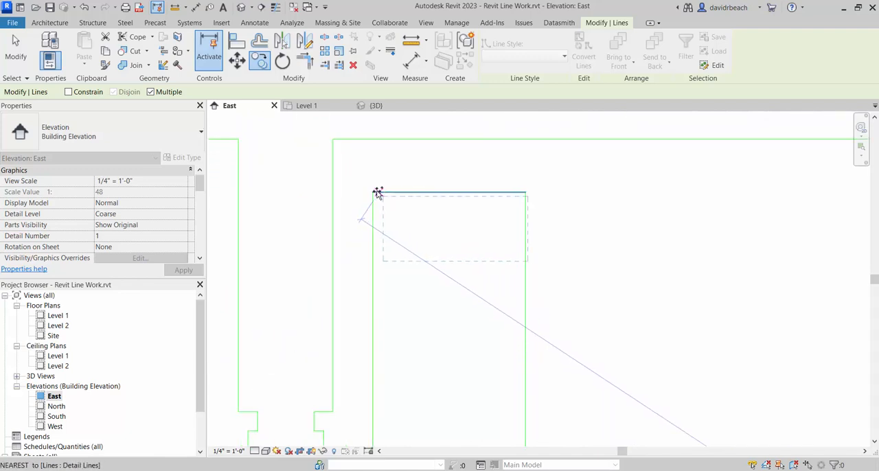
pyautogui.click(372, 192)
pyautogui.press('Escape')
pyautogui.press('Escape')
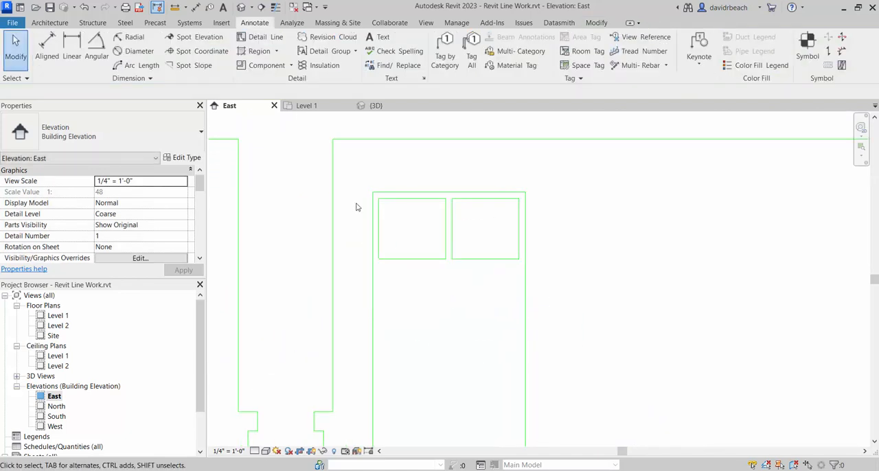
# - Move the two pane rectangles into the third stepped outline, using the outlines' upper-left corners as reference points
pyautogui.moveTo(359, 199); pyautogui.dragTo(545, 282)
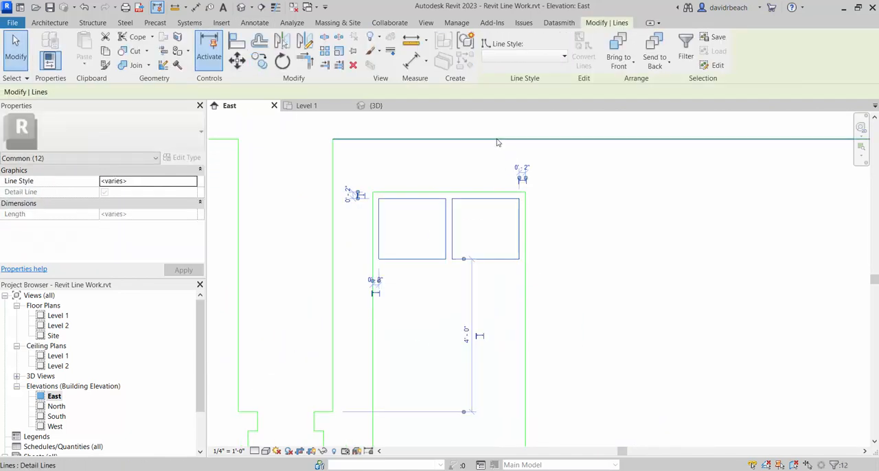
pyautogui.scroll(-4, 583, 213)
pyautogui.moveTo(600, 229); pyautogui.dragTo(404, 221, button='middle')
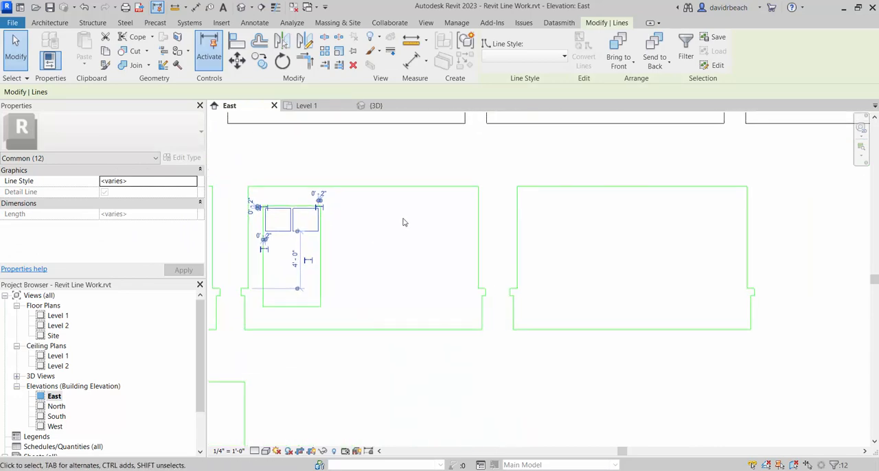
pyautogui.click(236, 61)
pyautogui.click(247, 186)
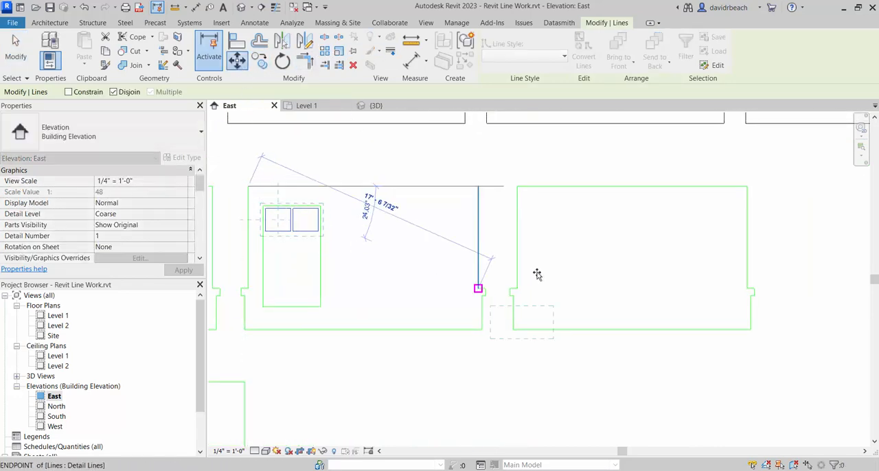
pyautogui.click(518, 186)
pyautogui.press('Escape')
# - Copy the pair of pane rectangles straight down to form a second row with a narrow gap below the first
pyautogui.scroll(-3, 591, 274)
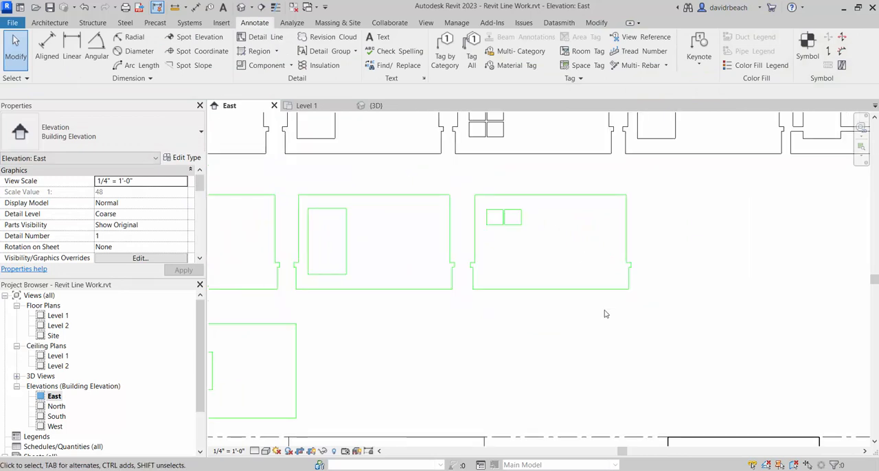
pyautogui.scroll(-2, 605, 314)
pyautogui.moveTo(665, 387); pyautogui.dragTo(612, 322, button='middle')
pyautogui.scroll(5, 612, 370)
pyautogui.moveTo(558, 353); pyautogui.dragTo(562, 367, button='middle')
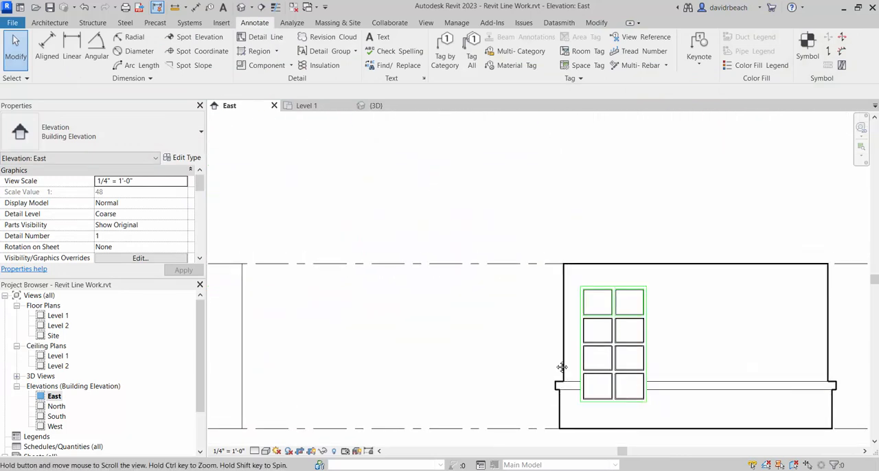
pyautogui.scroll(-2, 510, 367)
pyautogui.scroll(6, 520, 328)
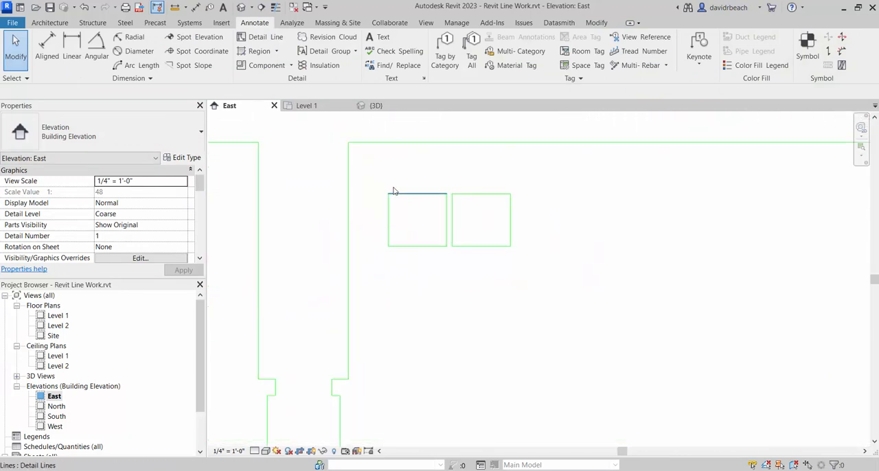
pyautogui.moveTo(379, 178); pyautogui.dragTo(509, 268)
pyautogui.press('c')
pyautogui.press('o')
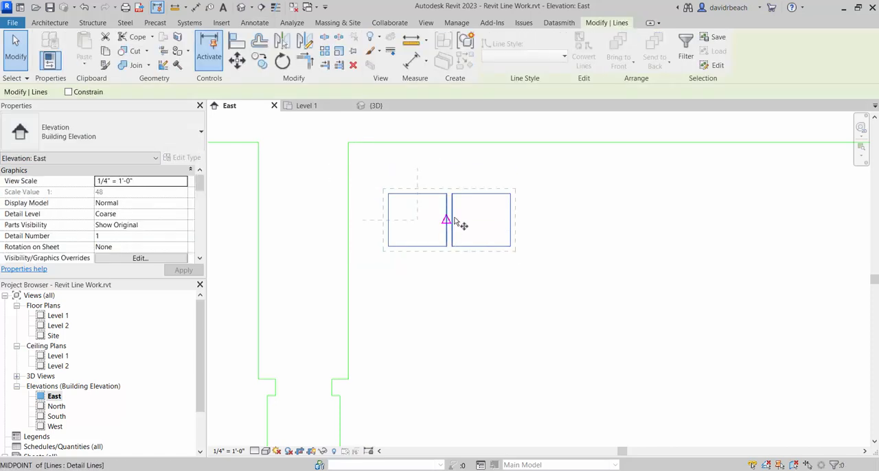
pyautogui.scroll(2, 509, 197)
pyautogui.click(536, 193)
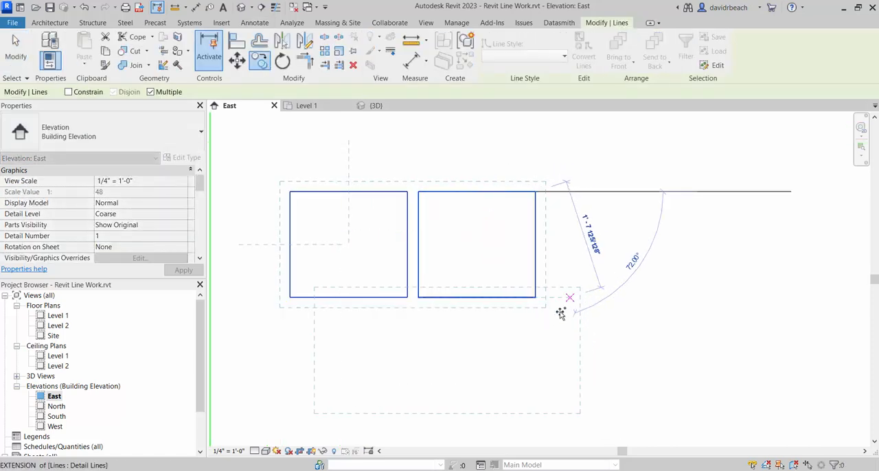
pyautogui.scroll(3, 594, 253)
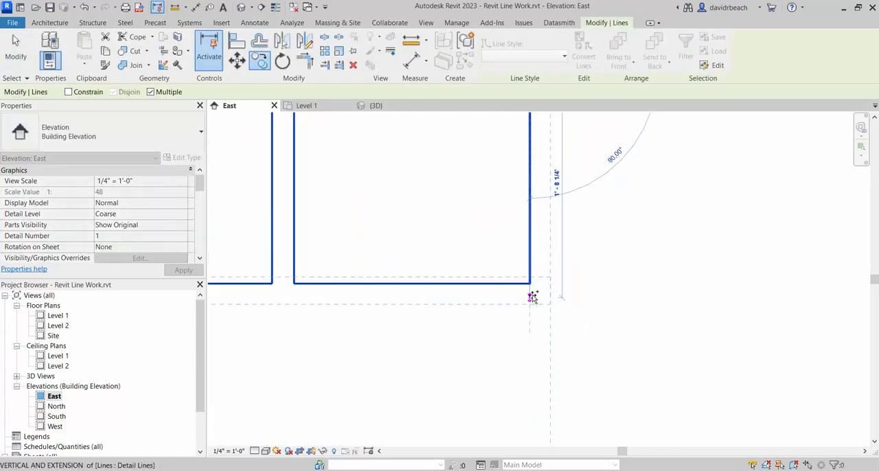
pyautogui.scroll(-4, 550, 302)
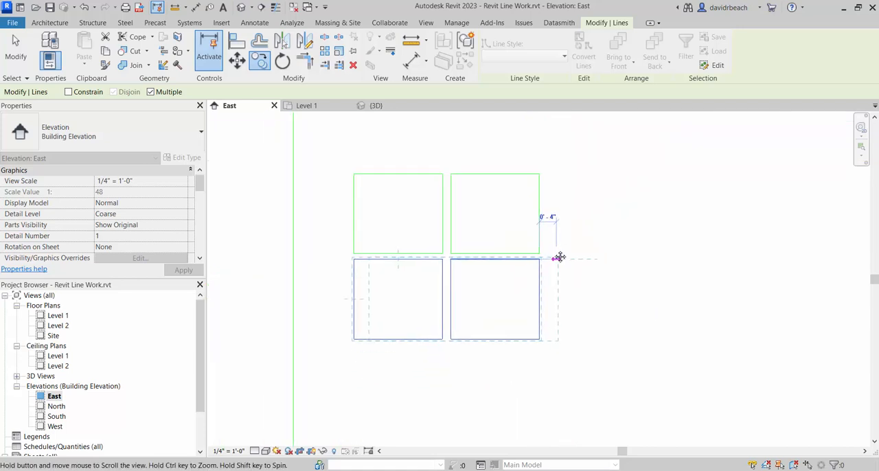
# - Try to copy the pane pair down for two more rows, and undo both copies
pyautogui.scroll(-2, 540, 298)
pyautogui.scroll(2, 550, 302)
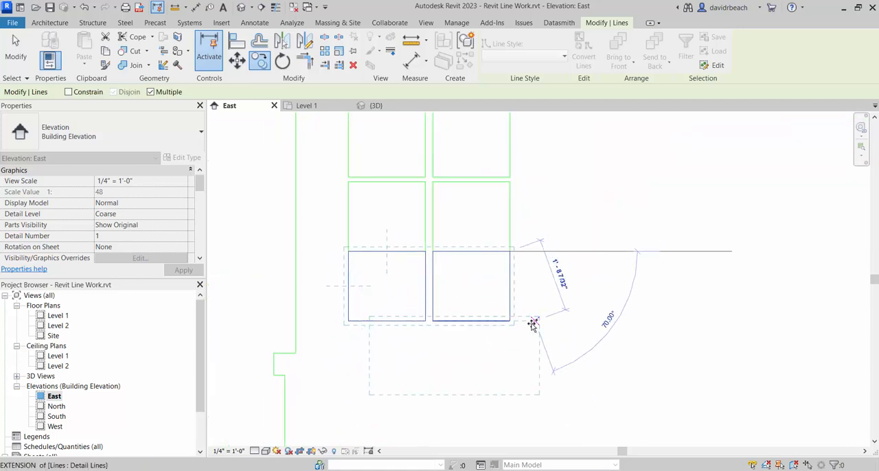
pyautogui.press('Escape')
pyautogui.press('Escape')
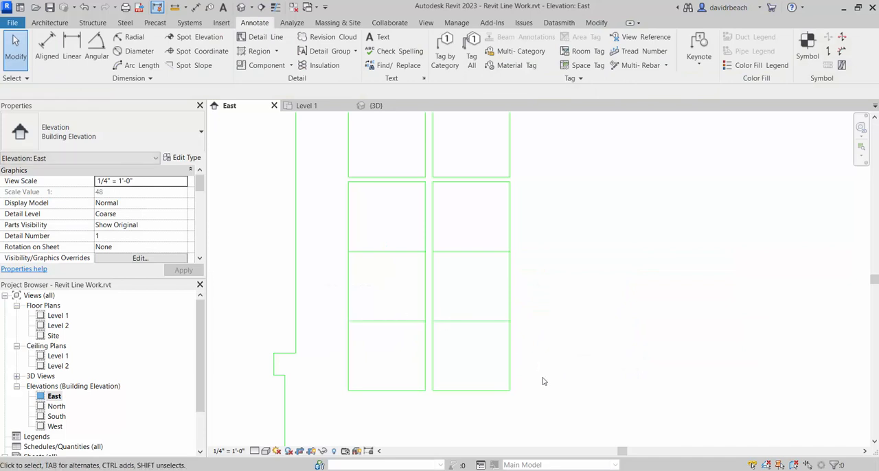
pyautogui.moveTo(443, 382); pyautogui.dragTo(328, 284)
pyautogui.hotkey('ctrl', 'z')
pyautogui.hotkey('ctrl', 'z')
pyautogui.scroll(1, 341, 219)
pyautogui.moveTo(341, 218); pyautogui.dragTo(343, 288, button='middle')
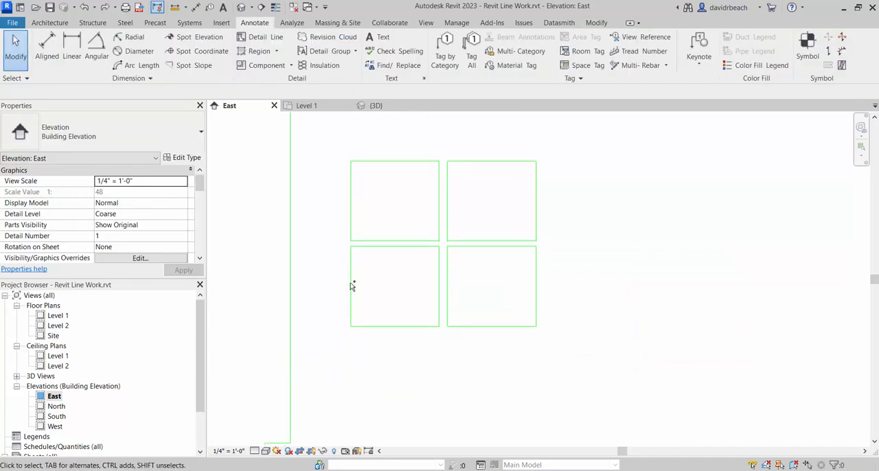
# - Copy the second pane row down twice, measuring from the upper row's lower-right corner to repeat the gap and complete four rows
pyautogui.scroll(-1, 484, 242)
pyautogui.moveTo(487, 241); pyautogui.dragTo(486, 215, button='middle')
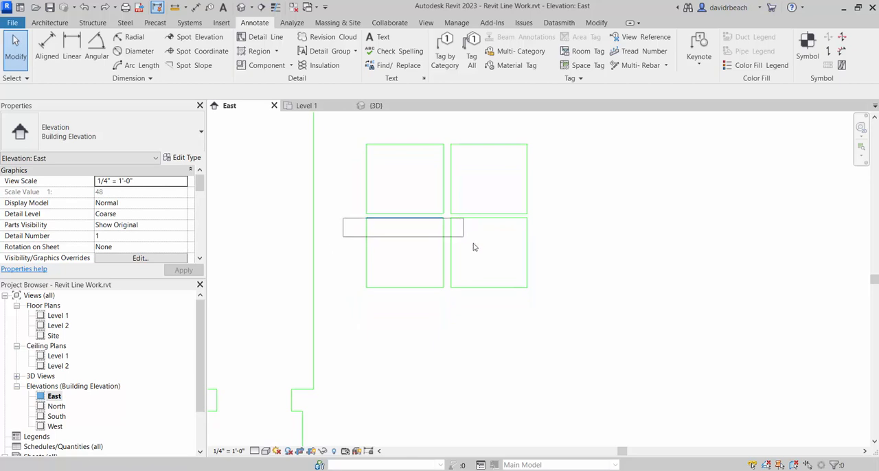
pyautogui.moveTo(473, 246); pyautogui.dragTo(564, 309)
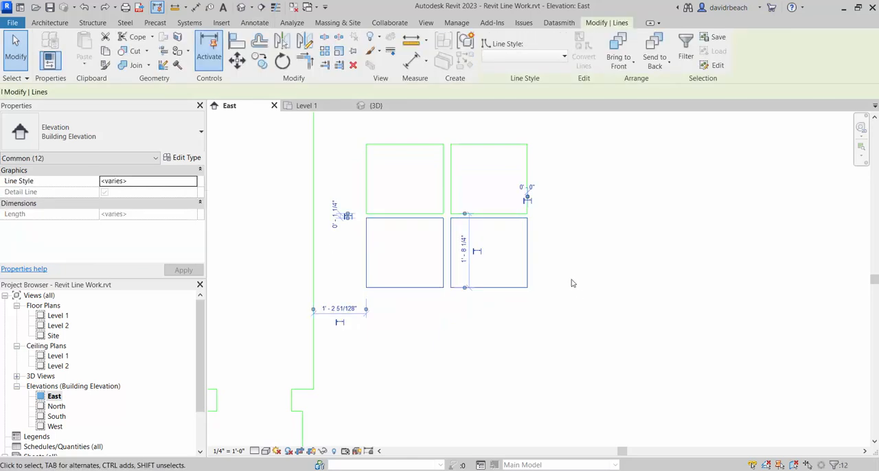
pyautogui.click(260, 63)
pyautogui.click(527, 215)
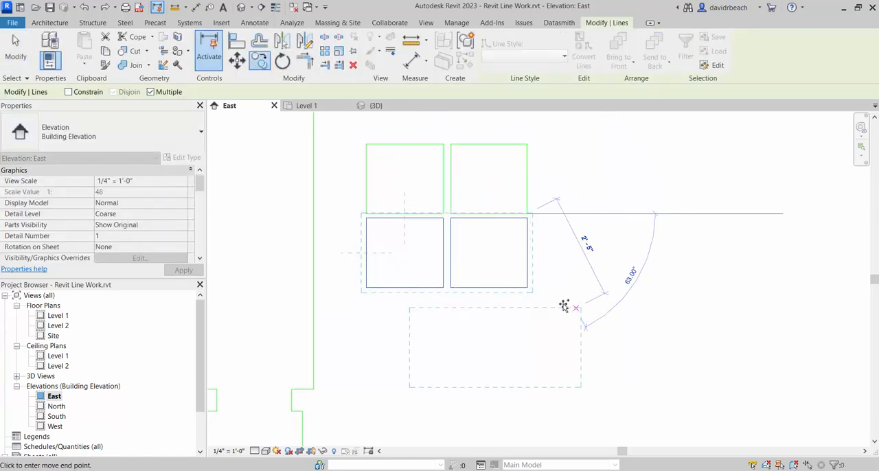
pyautogui.click(528, 288)
pyautogui.click(527, 362)
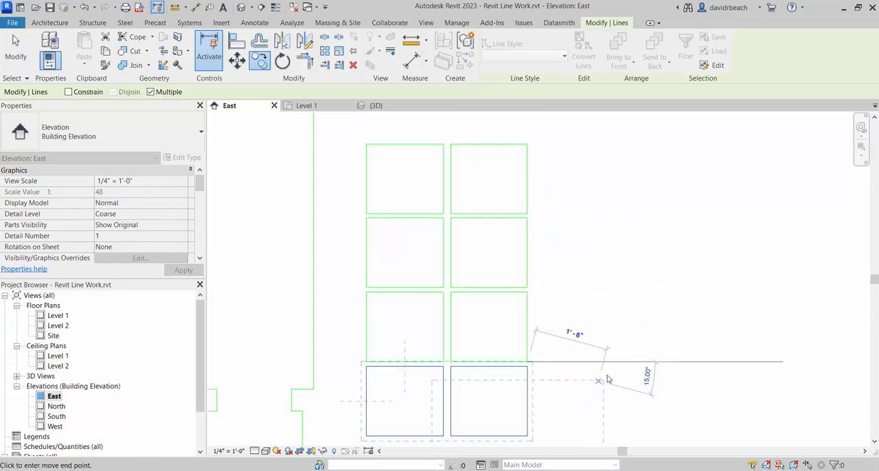
pyautogui.press('Escape')
pyautogui.press('Escape')
# - Stretch the window opening's bottom line across the pane outline as an alignment check, and undo the stretch
pyautogui.scroll(-6, 609, 321)
pyautogui.moveTo(609, 320); pyautogui.dragTo(610, 287, button='middle')
pyautogui.scroll(-2, 539, 349)
pyautogui.moveTo(540, 350); pyautogui.dragTo(541, 330, button='middle')
pyautogui.scroll(1, 541, 331)
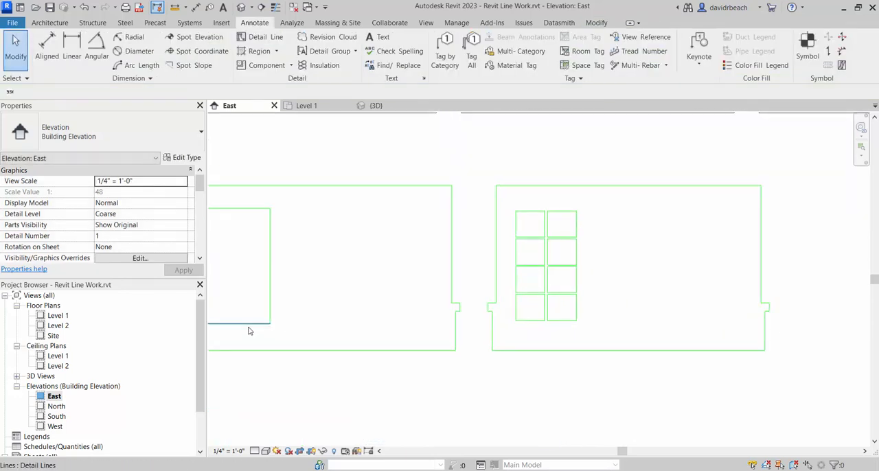
pyautogui.click(249, 328)
pyautogui.moveTo(270, 323); pyautogui.dragTo(642, 323)
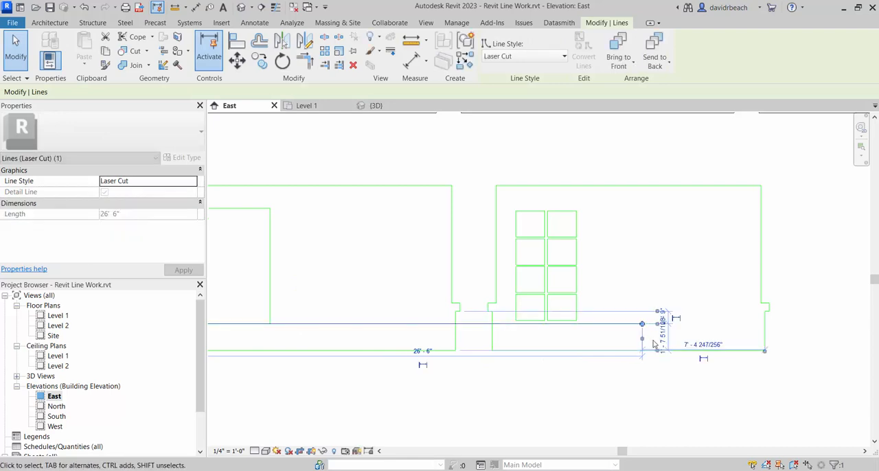
pyautogui.click(679, 334)
pyautogui.scroll(7, 533, 354)
pyautogui.scroll(-6, 549, 303)
pyautogui.moveTo(529, 322); pyautogui.dragTo(560, 377, button='middle')
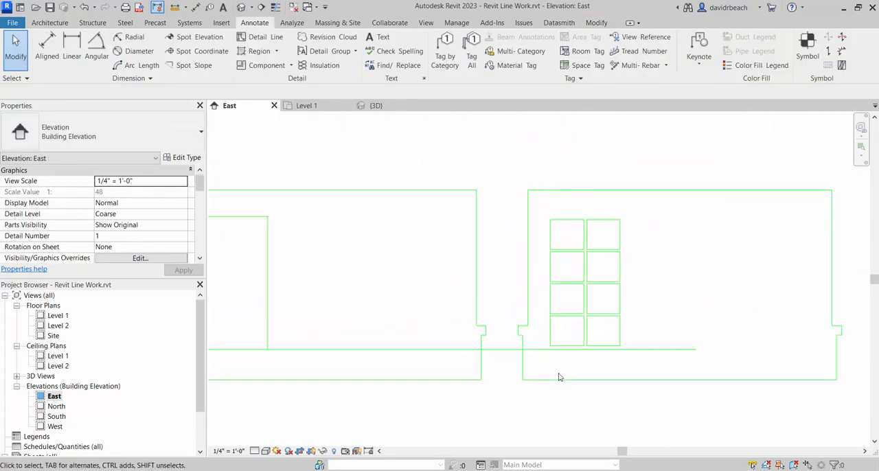
pyautogui.hotkey('ctrl', 'z')
# - Copy the stepped outline with the window opening to the right of the pane outline, using the first outline's lower-right corner as base point
pyautogui.scroll(-2, 549, 396)
pyautogui.moveTo(504, 387); pyautogui.dragTo(520, 375, button='middle')
pyautogui.scroll(-4, 523, 373)
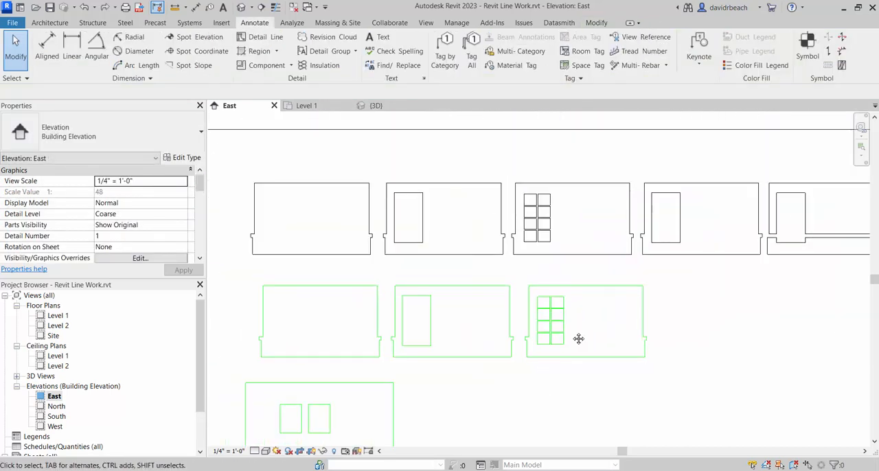
pyautogui.moveTo(579, 339); pyautogui.dragTo(565, 297, button='middle')
pyautogui.moveTo(371, 237); pyautogui.dragTo(508, 334)
pyautogui.press('m')
pyautogui.press('v')
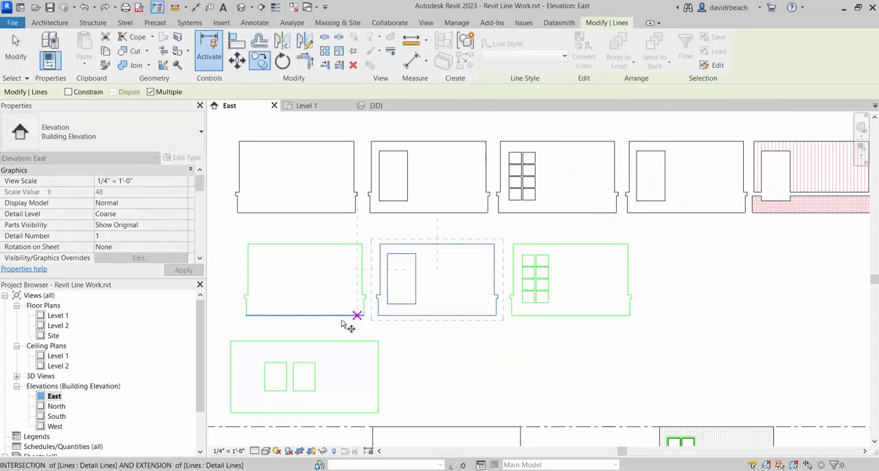
pyautogui.click(364, 316)
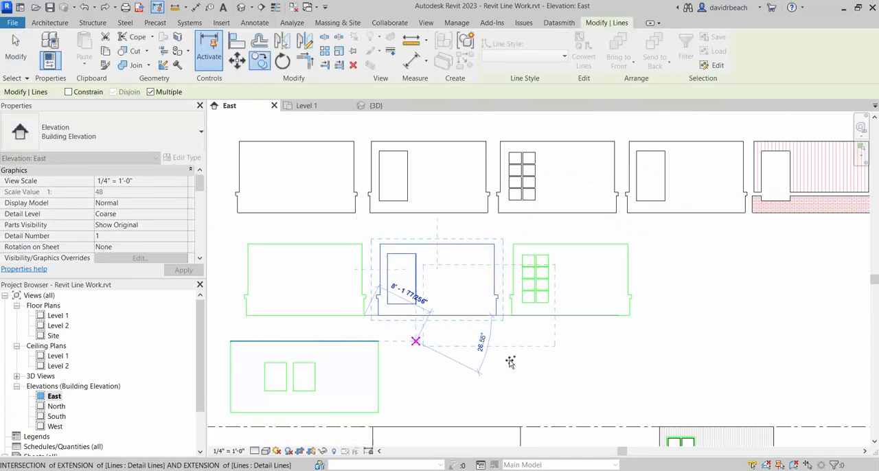
pyautogui.click(629, 316)
pyautogui.press('Escape')
pyautogui.press('Escape')
# - Examine the row of four Laser Cut wall outlines against the wall cutting layouts above them
pyautogui.scroll(5, 685, 357)
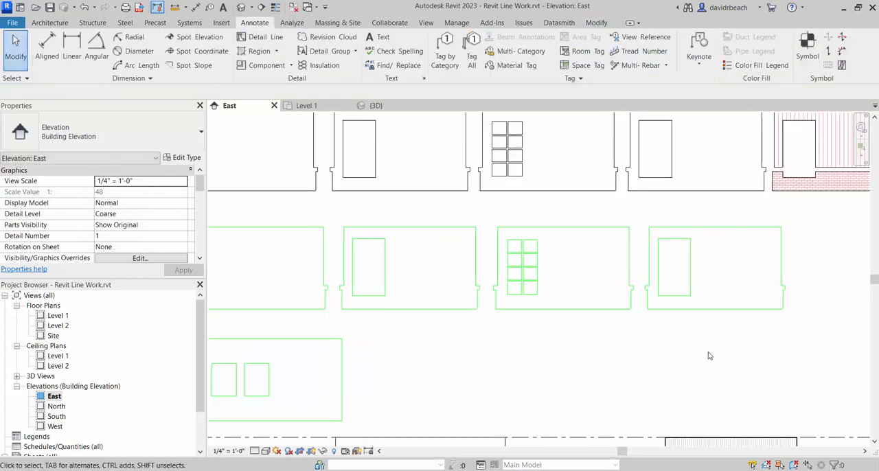
pyautogui.scroll(-3, 645, 352)
pyautogui.moveTo(609, 333); pyautogui.dragTo(642, 340, button='middle')
pyautogui.scroll(3, 508, 326)
pyautogui.scroll(-1, 381, 302)
pyautogui.moveTo(410, 286); pyautogui.dragTo(414, 283, button='middle')
pyautogui.scroll(-2, 630, 307)
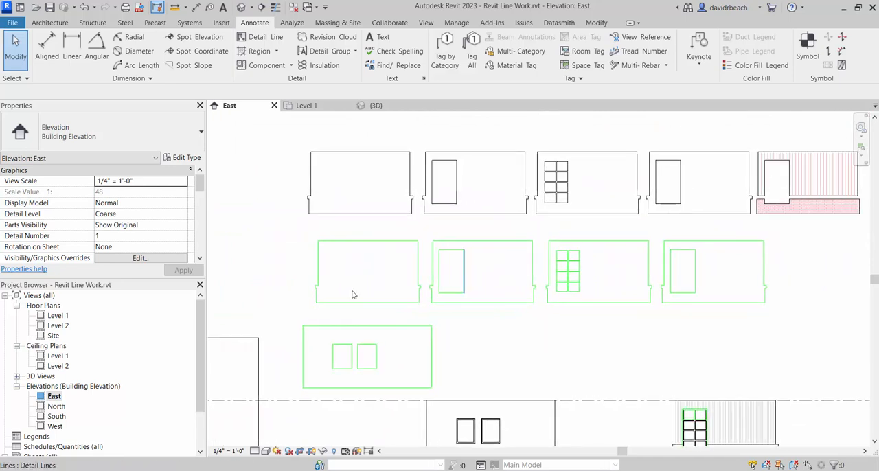
pyautogui.click(356, 242)
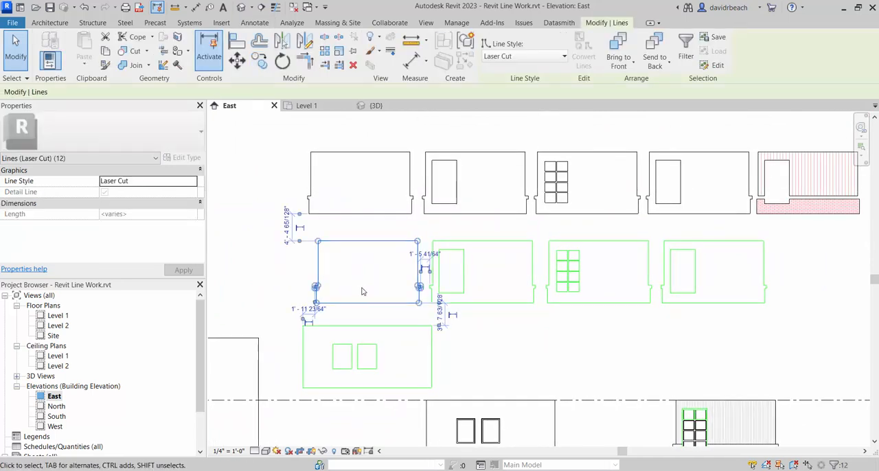
pyautogui.click(360, 291)
pyautogui.moveTo(527, 286); pyautogui.dragTo(490, 298, button='middle')
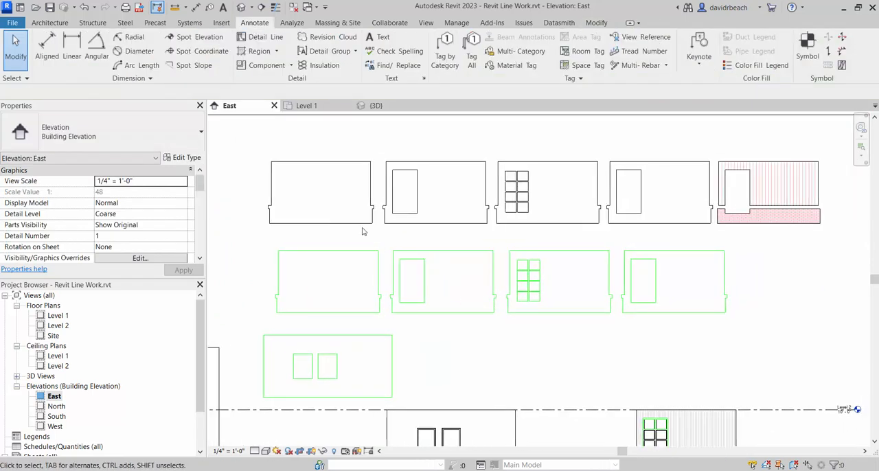
pyautogui.scroll(3, 467, 287)
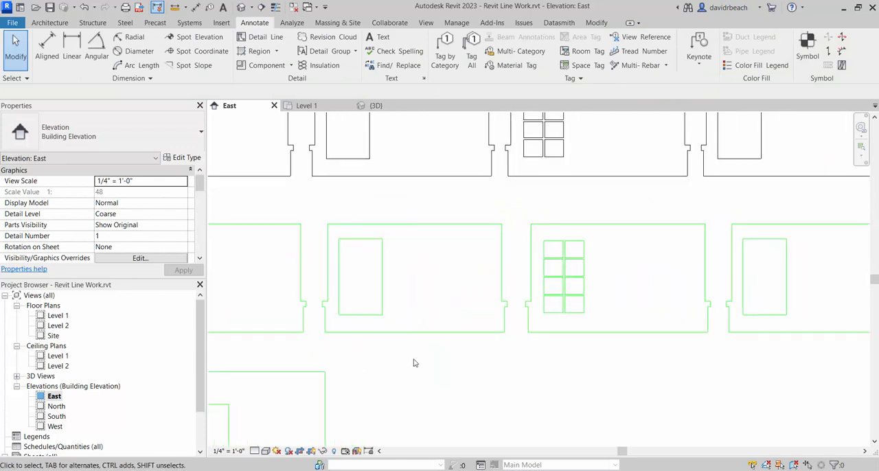
# - Examine the Laser Cut outlines and compare them with the separate vertical siding and brick engraving pieces ending the row above
pyautogui.moveTo(460, 355); pyautogui.dragTo(278, 367, button='middle')
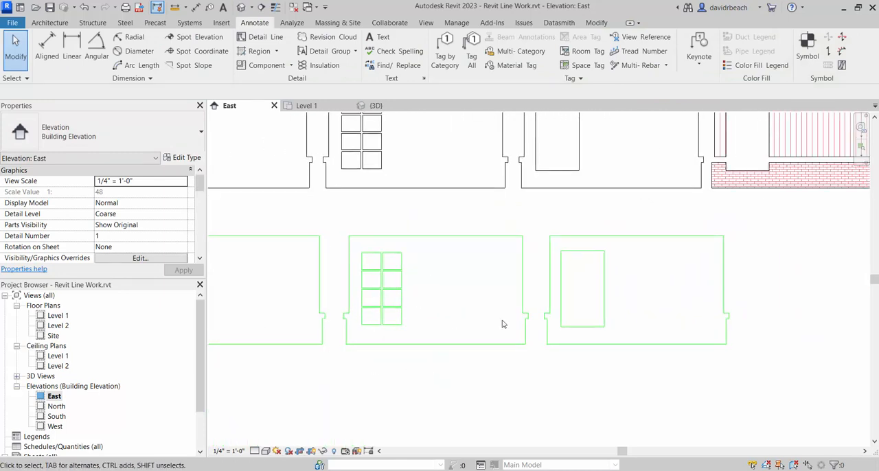
pyautogui.moveTo(574, 320); pyautogui.dragTo(481, 332, button='middle')
pyautogui.scroll(1, 480, 332)
pyautogui.scroll(-1, 447, 302)
pyautogui.scroll(-3, 638, 295)
pyautogui.moveTo(643, 308); pyautogui.dragTo(523, 317, button='middle')
pyautogui.scroll(6, 519, 243)
pyautogui.scroll(-1, 618, 226)
pyautogui.moveTo(637, 217); pyautogui.dragTo(551, 316, button='middle')
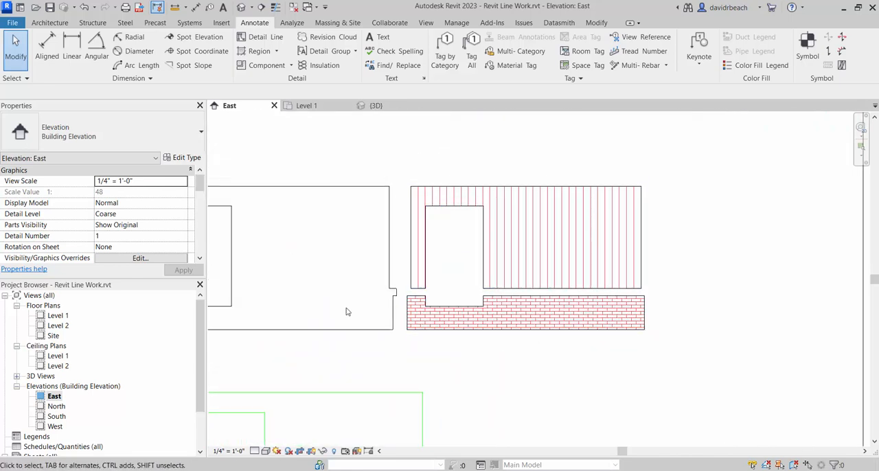
pyautogui.scroll(-3, 556, 261)
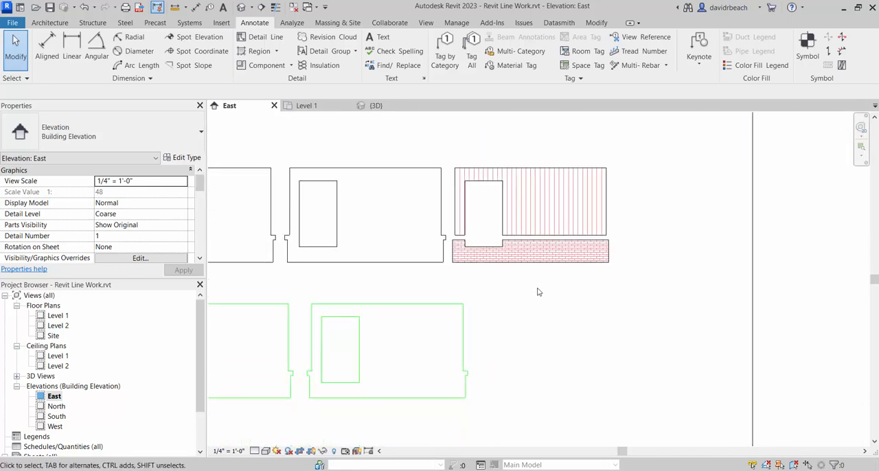
pyautogui.moveTo(541, 296); pyautogui.dragTo(529, 260, button='middle')
pyautogui.scroll(-3, 530, 312)
pyautogui.moveTo(548, 334); pyautogui.dragTo(518, 241, button='middle')
pyautogui.moveTo(525, 327); pyautogui.dragTo(541, 422, button='middle')
pyautogui.scroll(6, 512, 248)
pyautogui.scroll(-5, 482, 184)
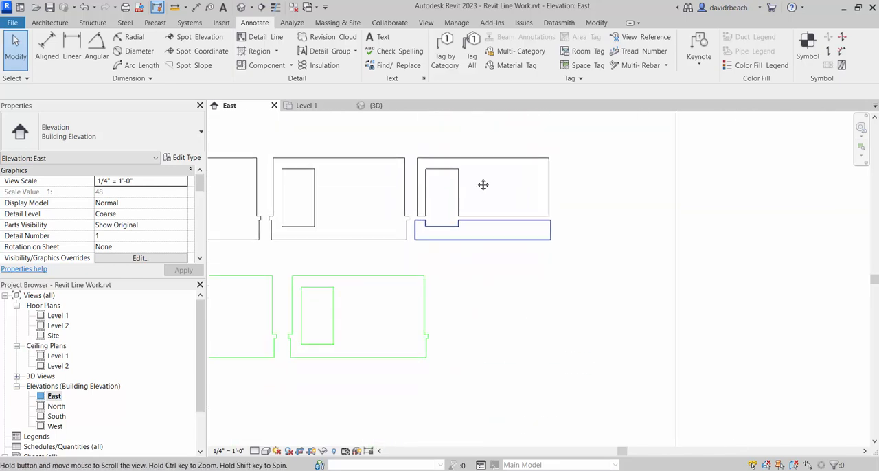
# - Examine the siding, ledge and brick base around the window on the building elevation
pyautogui.moveTo(483, 184); pyautogui.dragTo(484, 97, button='middle')
pyautogui.moveTo(470, 332); pyautogui.dragTo(509, 195, button='middle')
pyautogui.scroll(6, 416, 376)
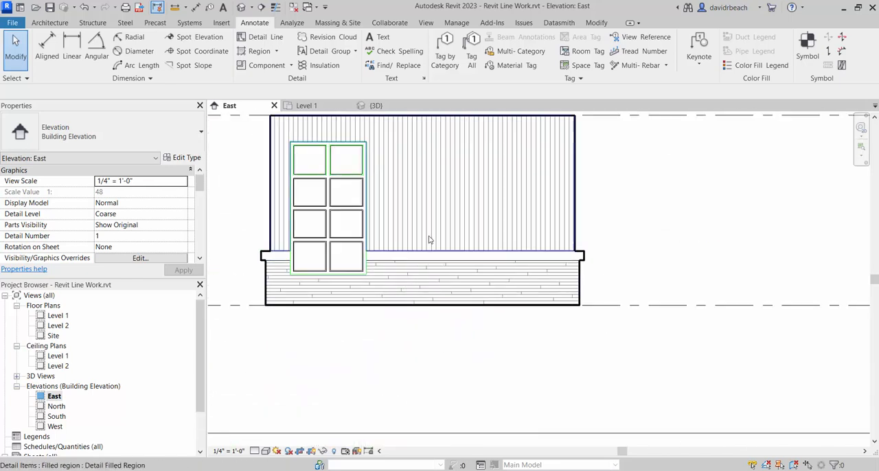
pyautogui.scroll(-4, 479, 281)
pyautogui.scroll(4, 548, 273)
pyautogui.moveTo(547, 272); pyautogui.dragTo(541, 291, button='middle')
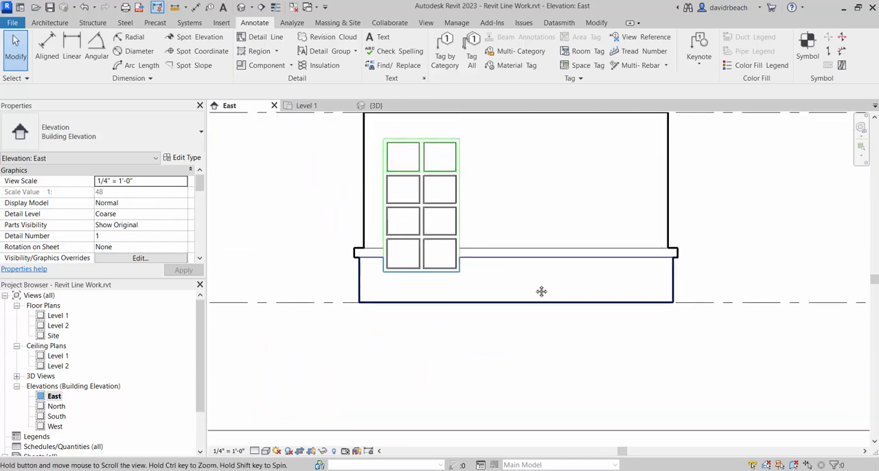
pyautogui.scroll(4, 367, 233)
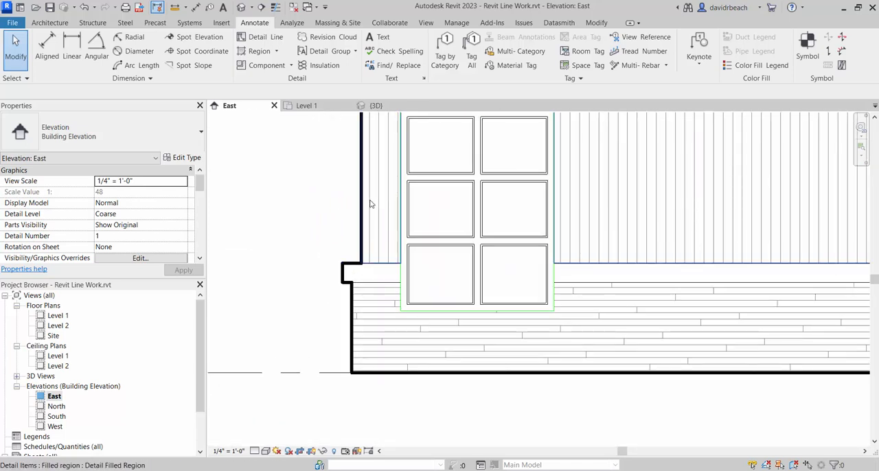
pyautogui.scroll(-5, 369, 204)
pyautogui.scroll(-2, 500, 234)
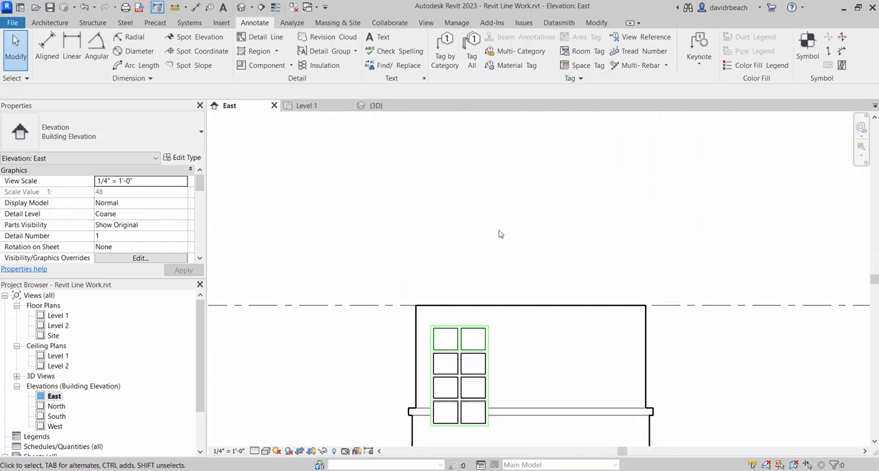
pyautogui.scroll(-1, 500, 235)
# - Copy the last stepped outline with its window opening to the right, measuring from the neighbouring outline's lower-right corner to its own
pyautogui.moveTo(484, 144); pyautogui.dragTo(506, 254, button='middle')
pyautogui.scroll(-1, 506, 254)
pyautogui.moveTo(491, 163); pyautogui.dragTo(471, 275, button='middle')
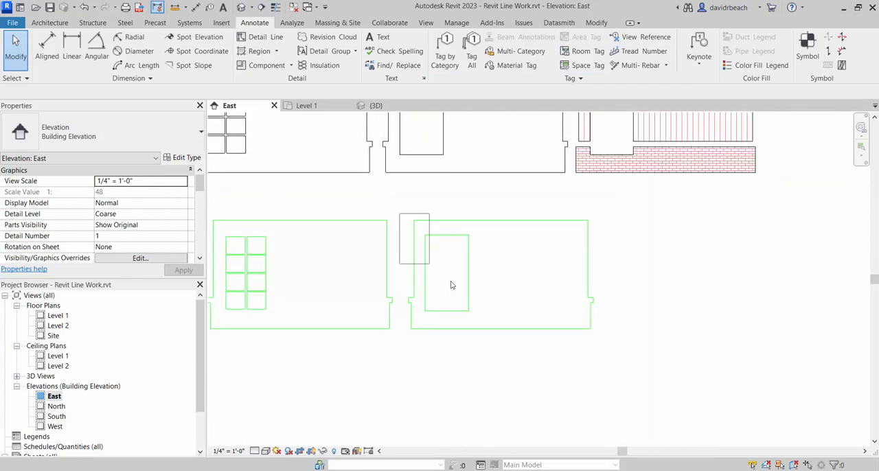
pyautogui.moveTo(398, 211); pyautogui.dragTo(627, 350)
pyautogui.press('c')
pyautogui.press('o')
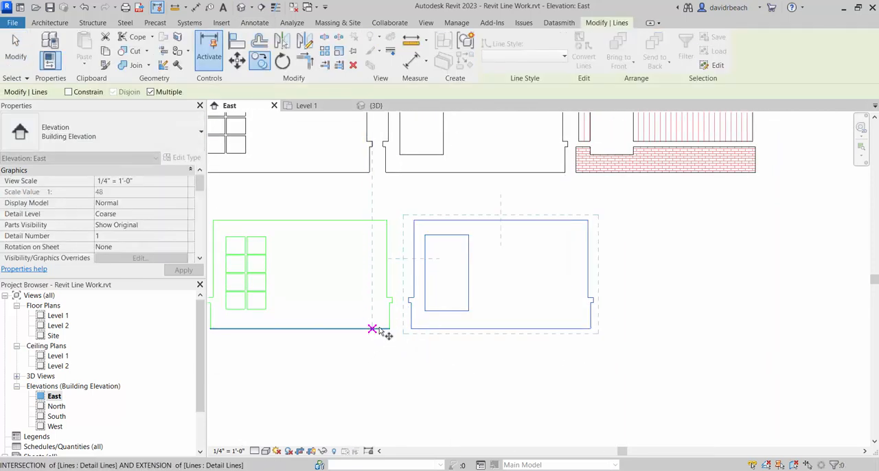
pyautogui.click(389, 329)
pyautogui.click(589, 329)
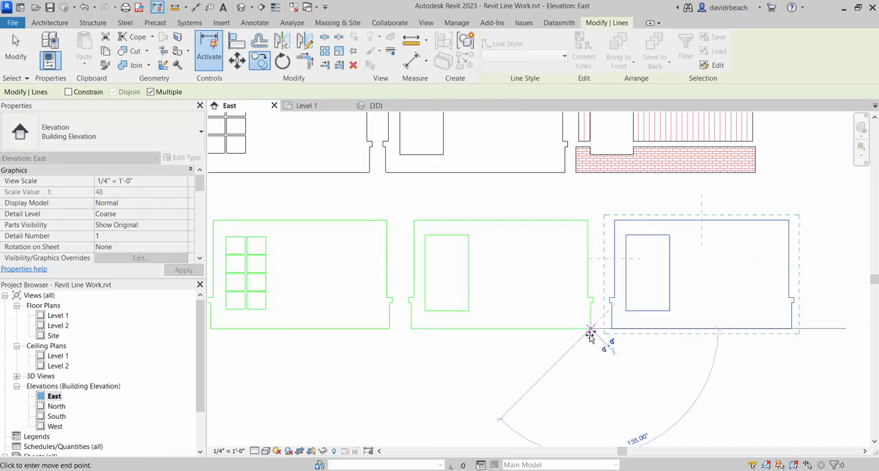
pyautogui.press('Escape')
pyautogui.press('Escape')
# - Trim the left ledge's bottom line and the window opening's left side to a corner, keeping the part below the ledge
pyautogui.scroll(5, 600, 292)
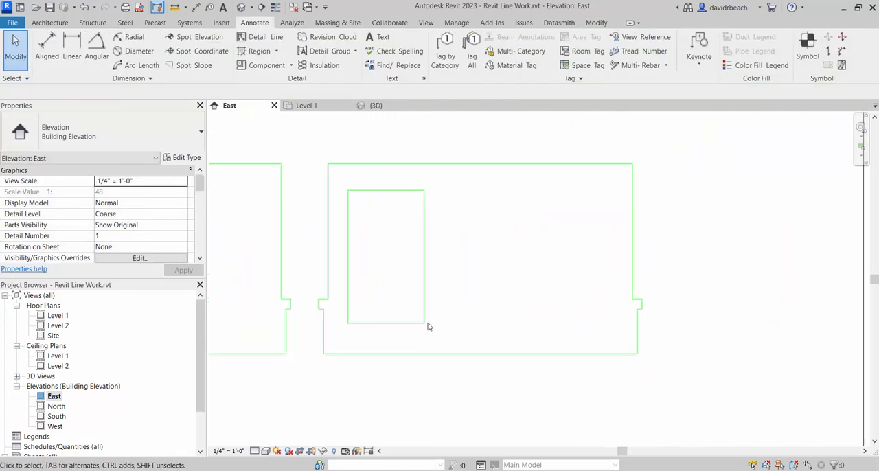
pyautogui.moveTo(348, 305); pyautogui.dragTo(401, 285, button='middle')
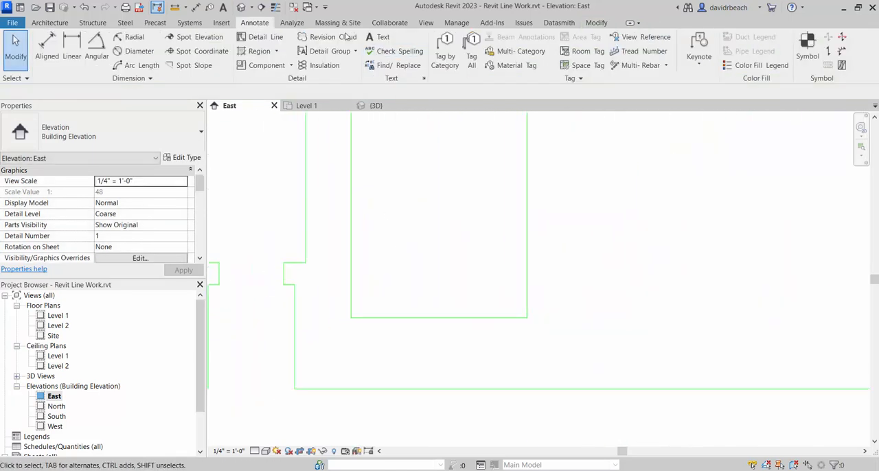
pyautogui.click(596, 23)
pyautogui.click(304, 62)
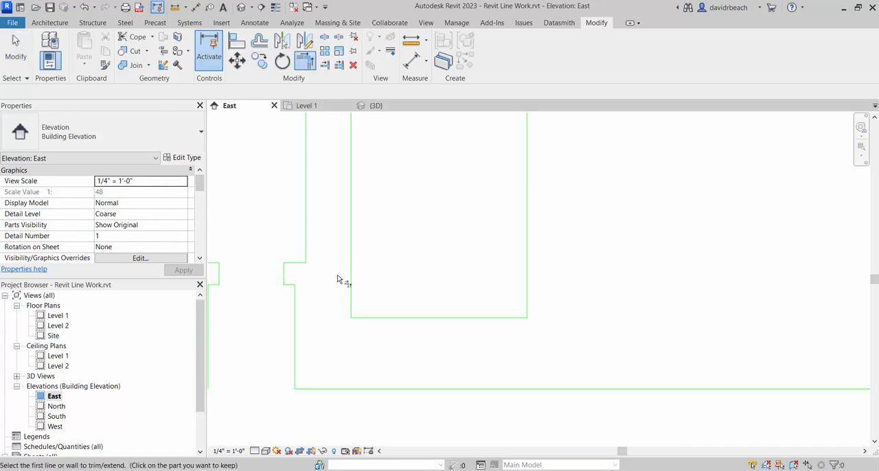
pyautogui.click(292, 285)
pyautogui.click(351, 301)
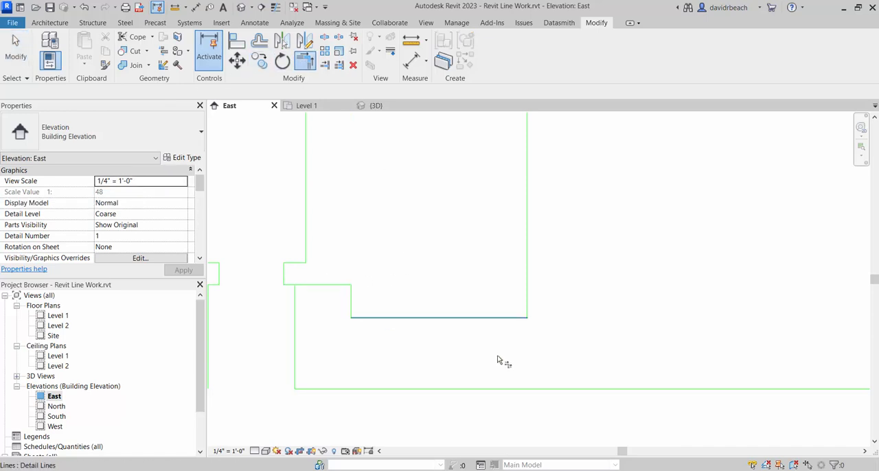
# - Trim the right ledge's bottom line and the window opening's right side to a corner, completing the notch in the base
pyautogui.scroll(-2, 536, 340)
pyautogui.moveTo(537, 339); pyautogui.dragTo(414, 345, button='middle')
pyautogui.scroll(3, 638, 328)
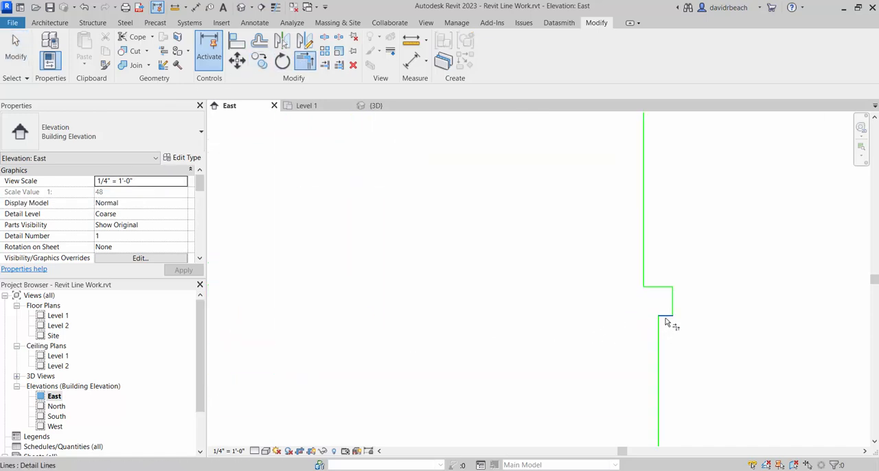
pyautogui.click(665, 318)
pyautogui.scroll(-2, 536, 386)
pyautogui.moveTo(533, 383); pyautogui.dragTo(657, 354, button='middle')
pyautogui.click(404, 331)
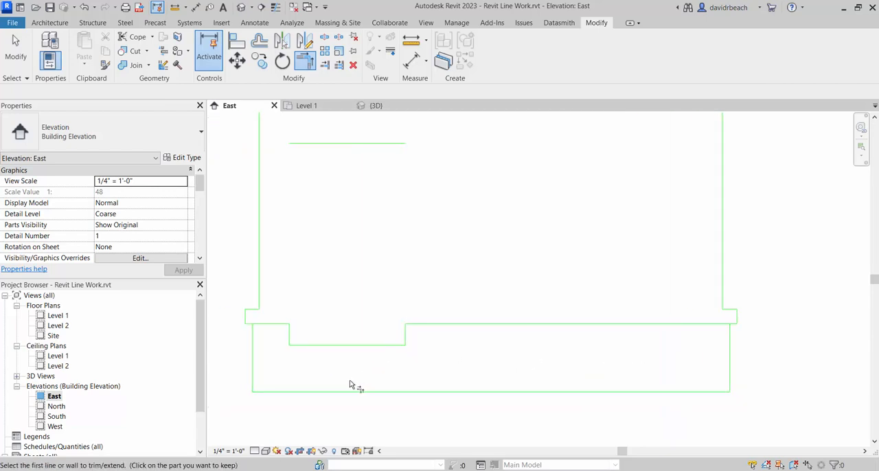
pyautogui.press('Escape')
# - Trim the base's top edge against its right and left sides so both upper corners close without the ledge overhang
pyautogui.scroll(-1, 478, 323)
pyautogui.scroll(3, 732, 318)
pyautogui.press('t')
pyautogui.press('r')
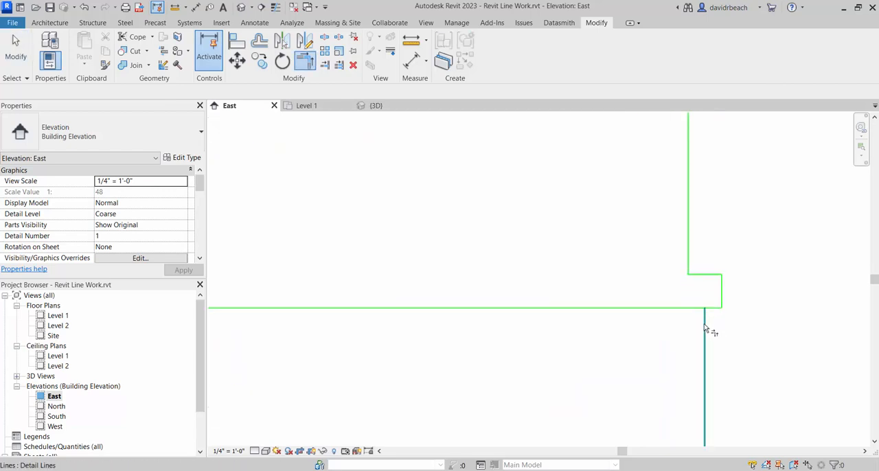
pyautogui.click(704, 323)
pyautogui.click(688, 309)
pyautogui.scroll(-5, 587, 350)
pyautogui.scroll(5, 379, 356)
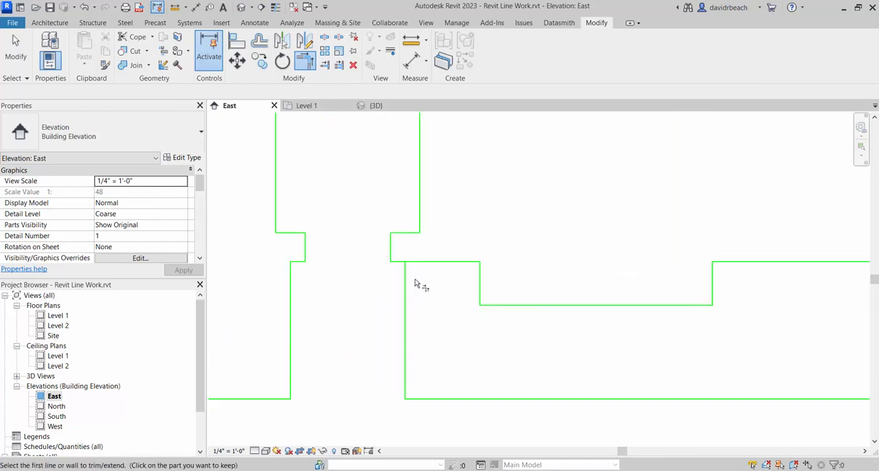
pyautogui.click(426, 261)
pyautogui.press('Escape')
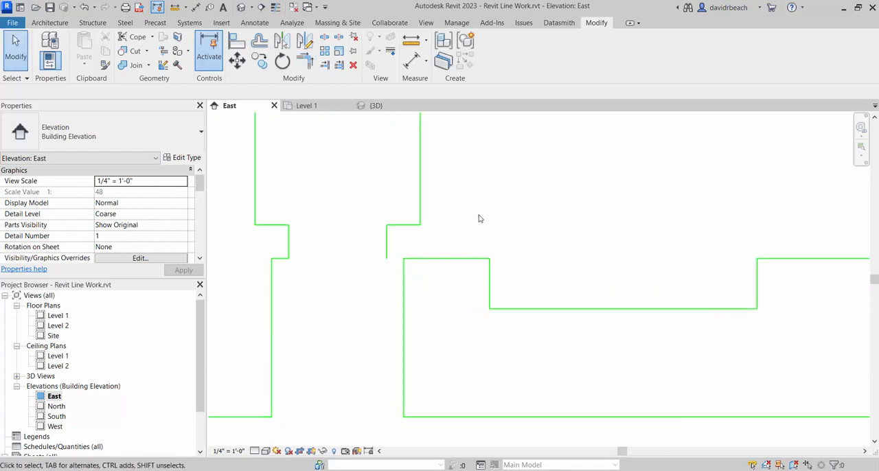
# - Delete the leftover ledge, upper wall and window lines above the notched base piece
pyautogui.moveTo(349, 199); pyautogui.dragTo(345, 193)
pyautogui.press('Delete')
pyautogui.scroll(-5, 447, 232)
pyautogui.moveTo(579, 241); pyautogui.dragTo(390, 293, button='middle')
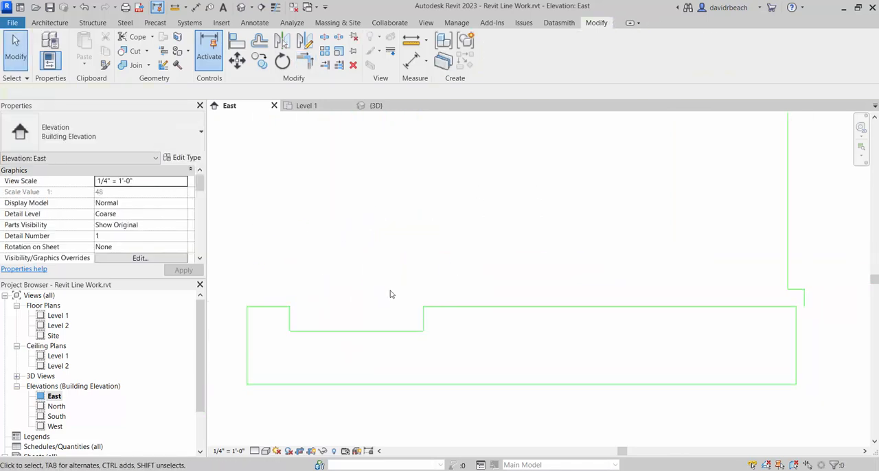
pyautogui.moveTo(693, 284); pyautogui.dragTo(591, 293, button='middle')
pyautogui.moveTo(616, 247); pyautogui.dragTo(616, 243)
pyautogui.press('Delete')
pyautogui.scroll(-3, 617, 234)
pyautogui.moveTo(618, 231); pyautogui.dragTo(616, 287, button='middle')
pyautogui.moveTo(418, 176); pyautogui.dragTo(407, 177)
pyautogui.press('Delete')
pyautogui.scroll(-1, 416, 184)
pyautogui.moveTo(454, 298); pyautogui.dragTo(502, 243, button='middle')
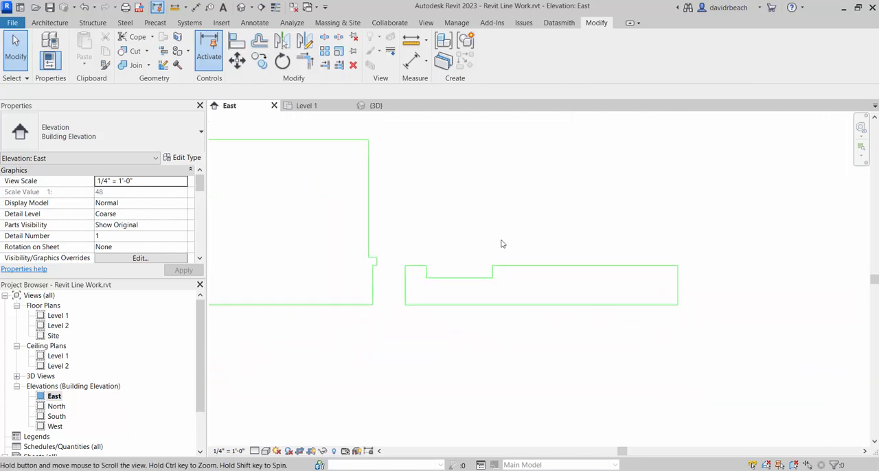
pyautogui.scroll(6, 497, 275)
pyautogui.scroll(-2, 638, 258)
pyautogui.moveTo(640, 257); pyautogui.dragTo(577, 265, button='middle')
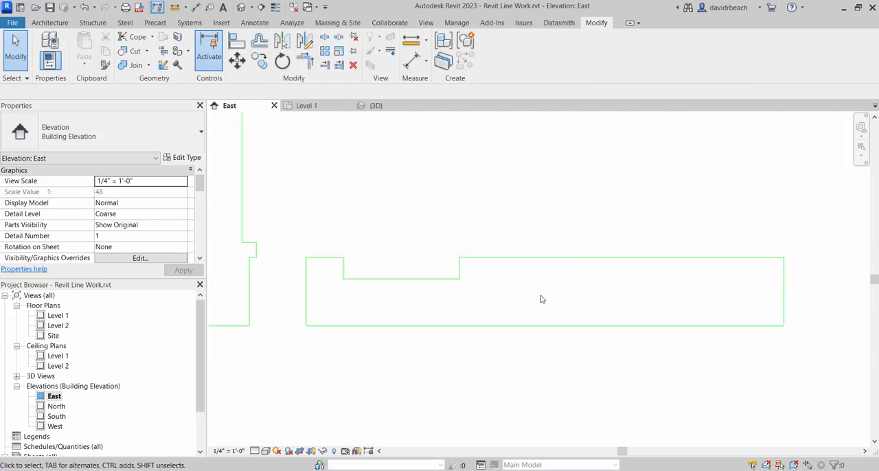
pyautogui.scroll(-1, 515, 305)
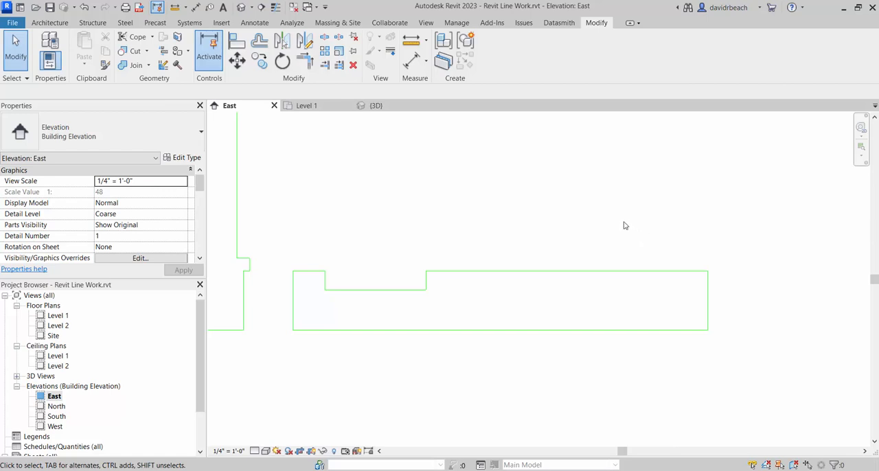
pyautogui.moveTo(620, 232); pyautogui.dragTo(603, 267, button='middle')
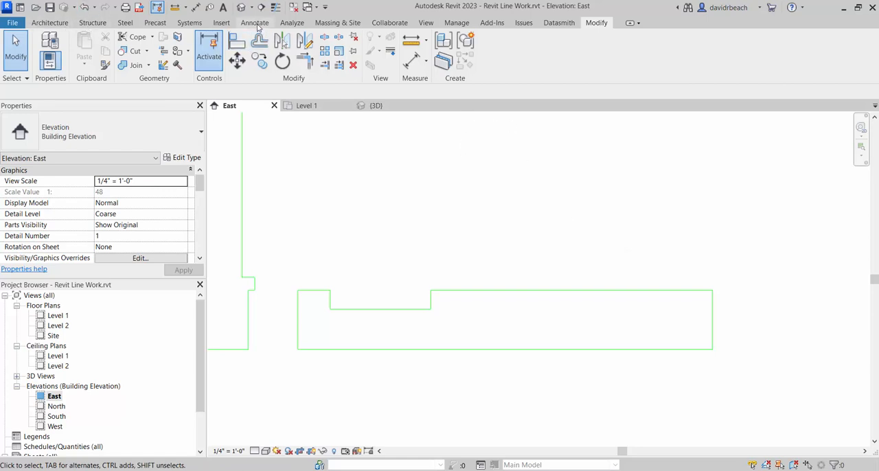
# - Draw three closely spaced horizontal detail lines in the Laser Engrave style across the lower part of the notched base piece
pyautogui.click(254, 23)
pyautogui.click(244, 38)
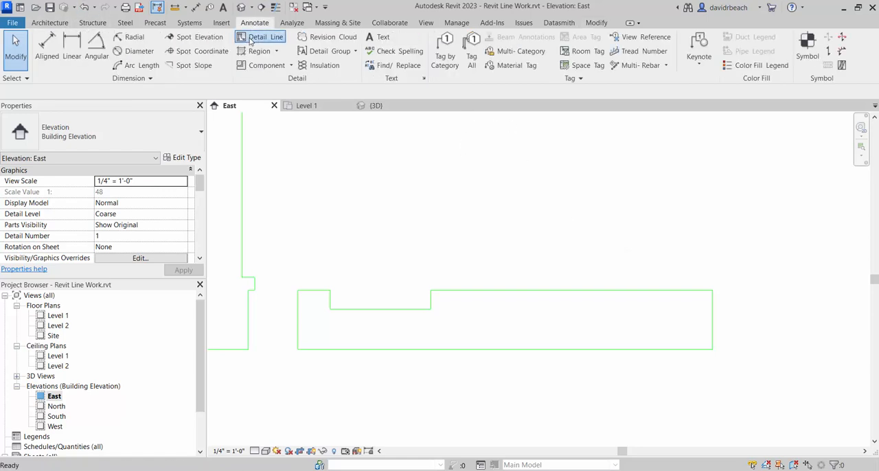
pyautogui.click(602, 56)
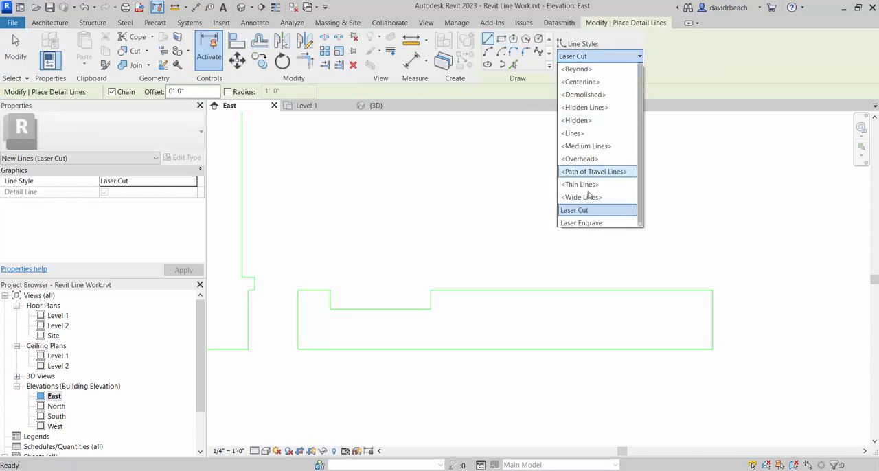
pyautogui.click(583, 220)
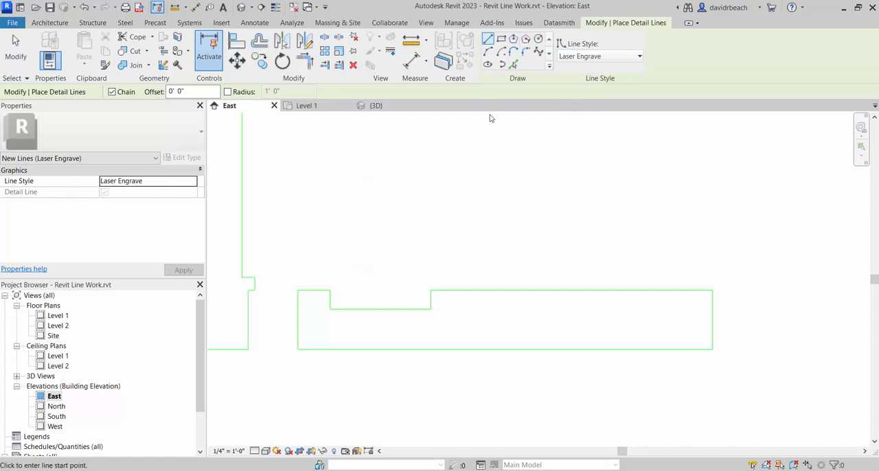
pyautogui.click(297, 342)
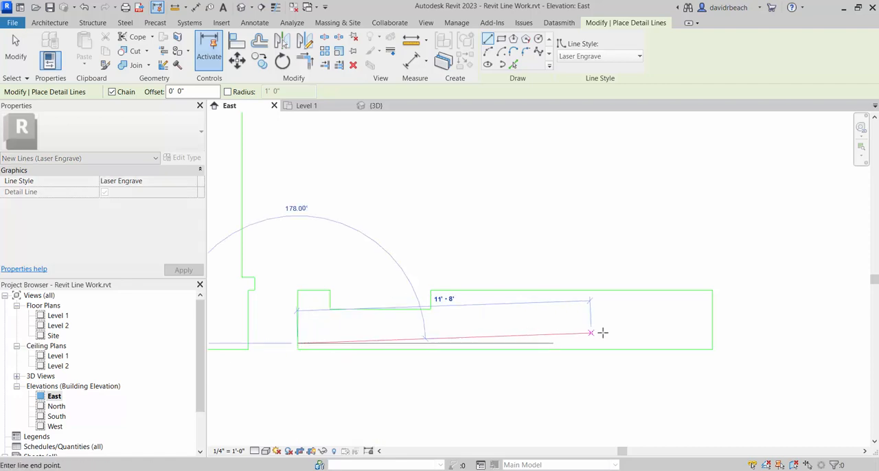
pyautogui.click(712, 336)
pyautogui.click(300, 338)
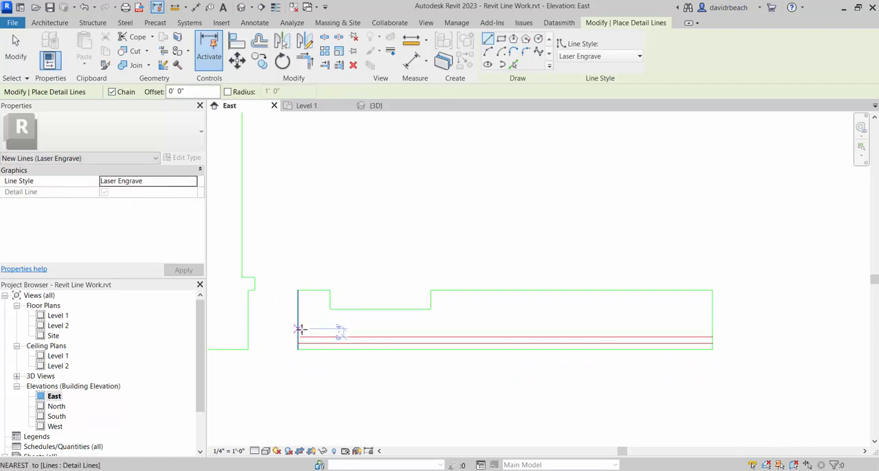
pyautogui.click(299, 329)
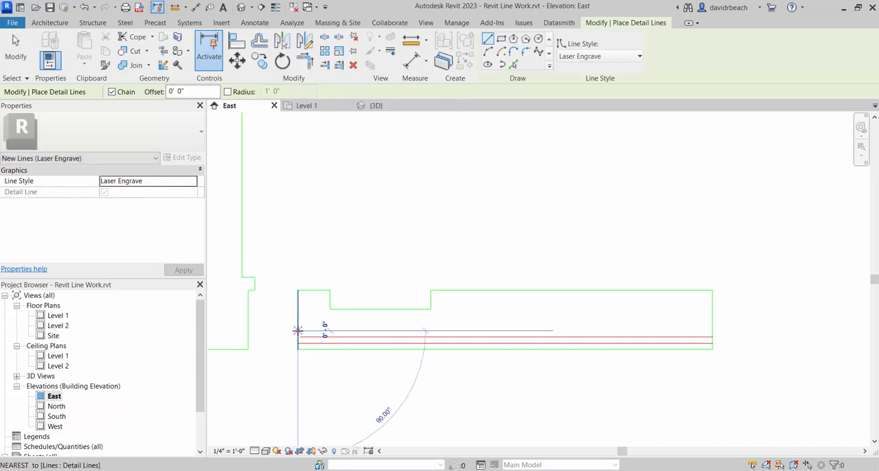
pyautogui.click(713, 329)
pyautogui.press('Escape')
pyautogui.press('Escape')
# - Extend the middle engrave line's left end to meet the base piece's left edge
pyautogui.scroll(5, 235, 356)
pyautogui.click(432, 304)
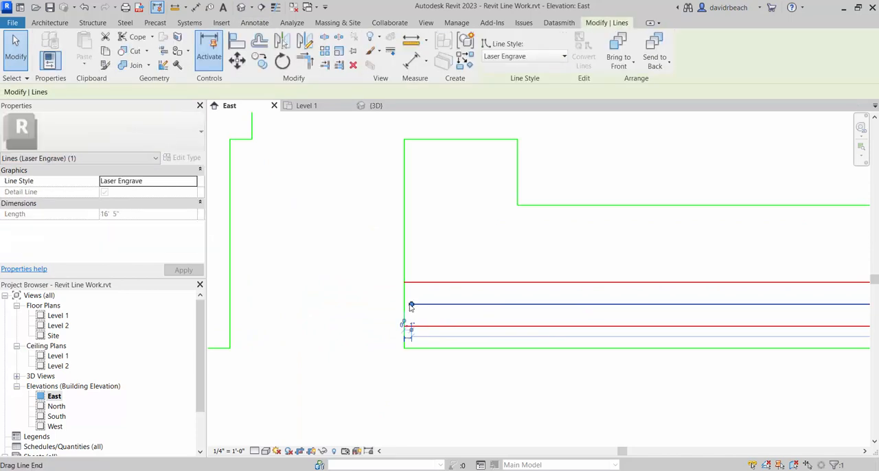
pyautogui.moveTo(411, 304); pyautogui.dragTo(404, 303)
pyautogui.click(345, 300)
# - Delete the three Laser Engrave lines from the base piece
pyautogui.scroll(-3, 393, 304)
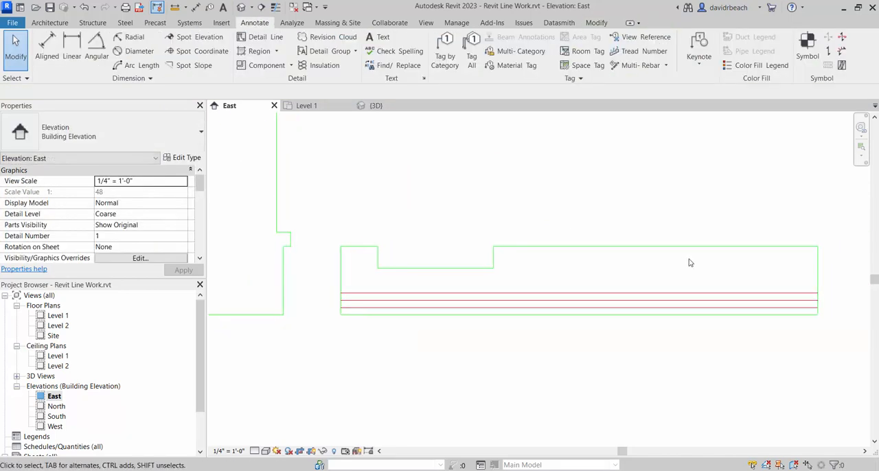
pyautogui.moveTo(695, 272); pyautogui.dragTo(646, 314)
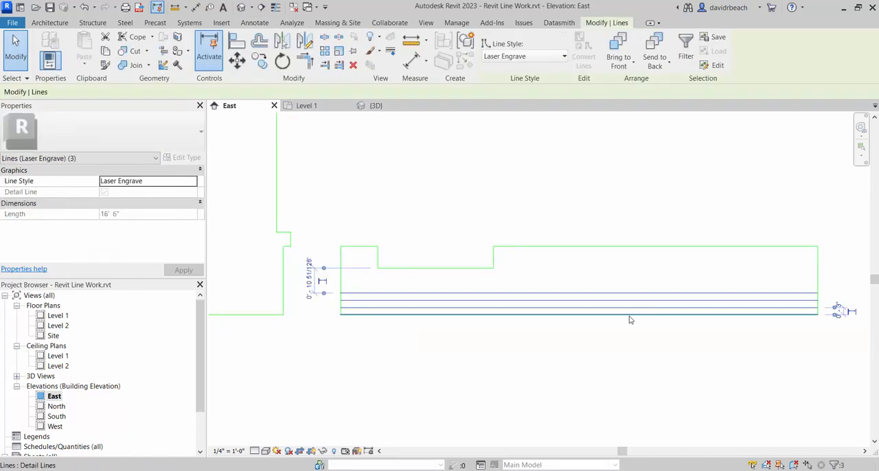
pyautogui.press('Delete')
pyautogui.scroll(-1, 799, 390)
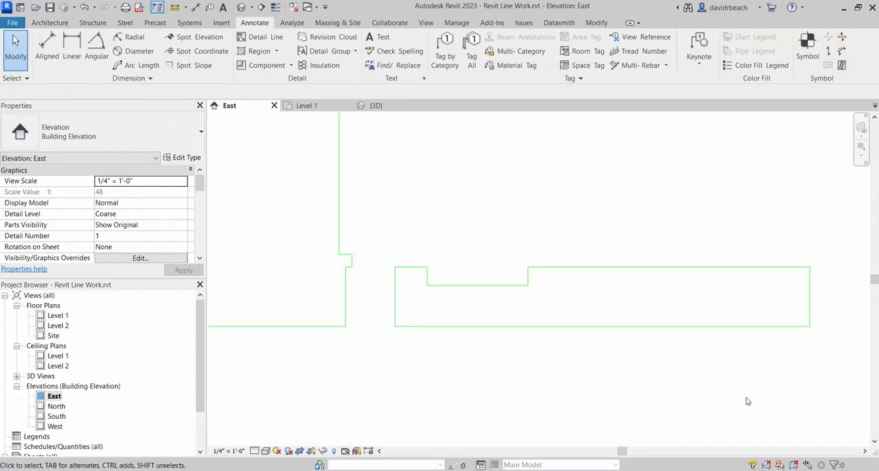
# - Start a filled region in the East elevation using the Brick region type
pyautogui.moveTo(748, 400); pyautogui.dragTo(711, 410, button='middle')
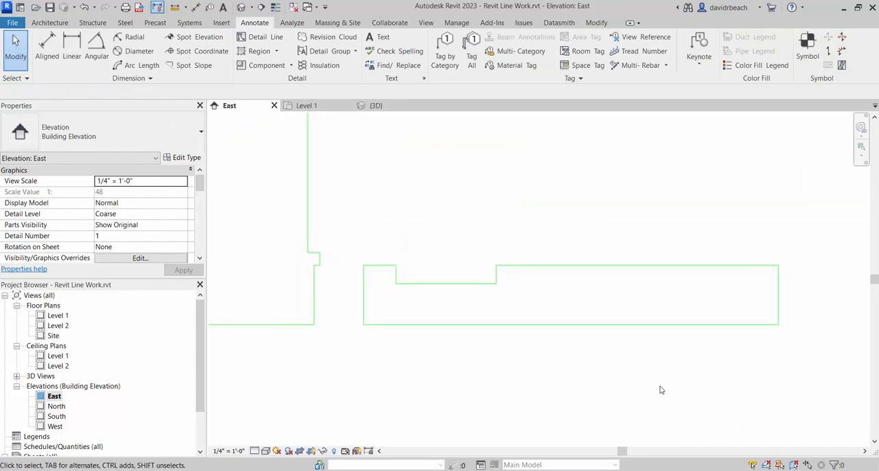
pyautogui.click(278, 52)
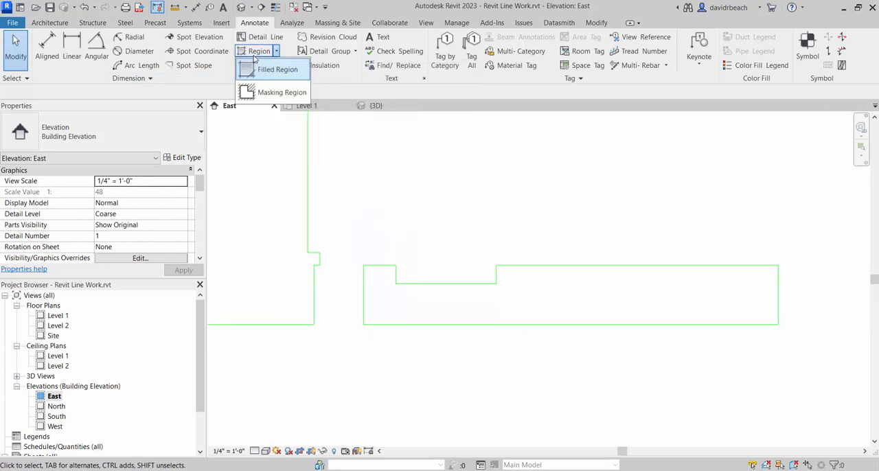
pyautogui.click(265, 68)
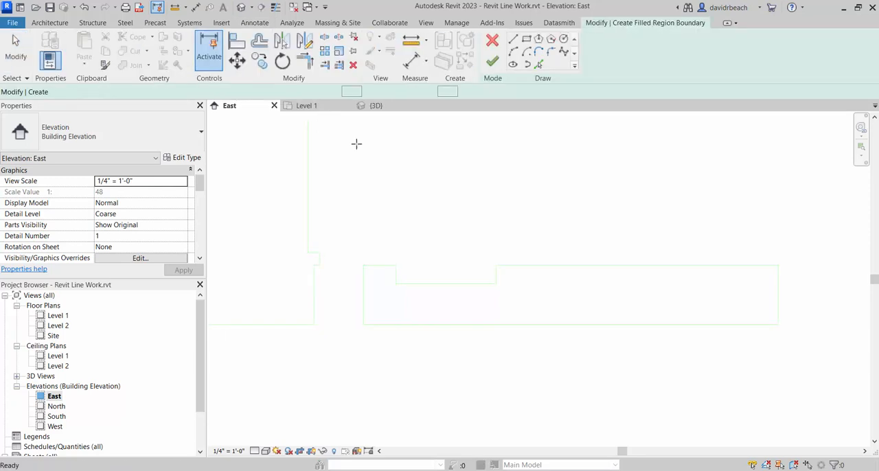
pyautogui.click(92, 127)
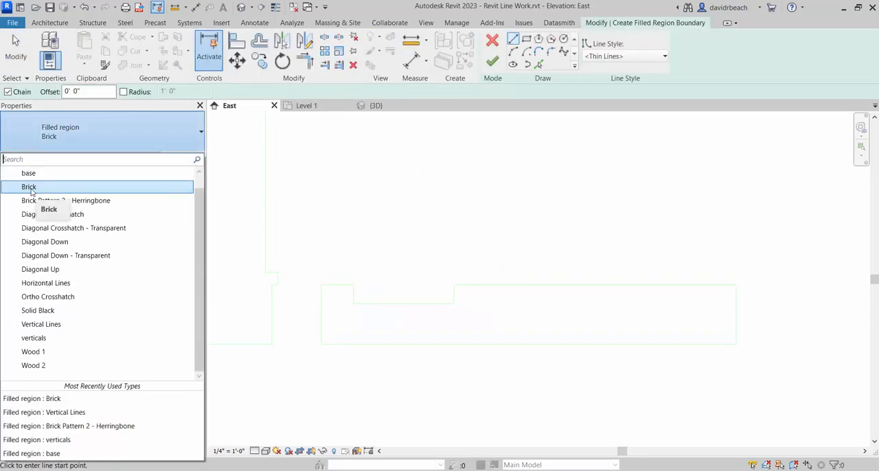
pyautogui.click(36, 187)
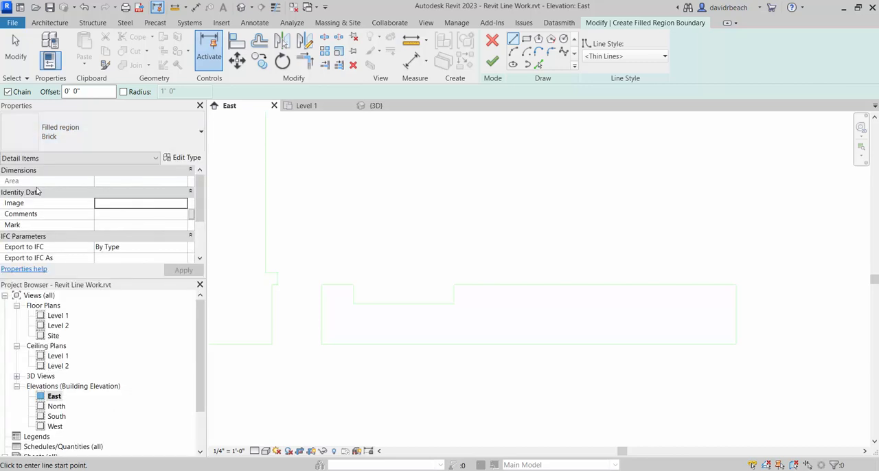
# - Compare the drafting and model fill patterns available for the Brick region type's foreground
pyautogui.click(182, 158)
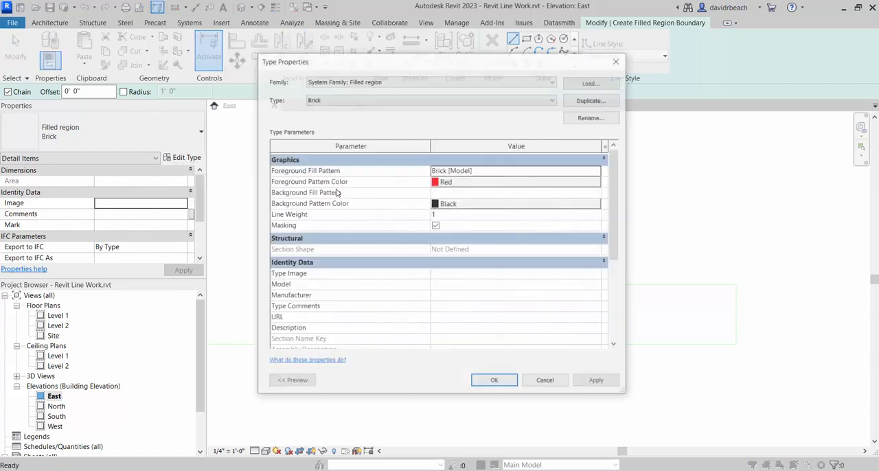
pyautogui.click(511, 171)
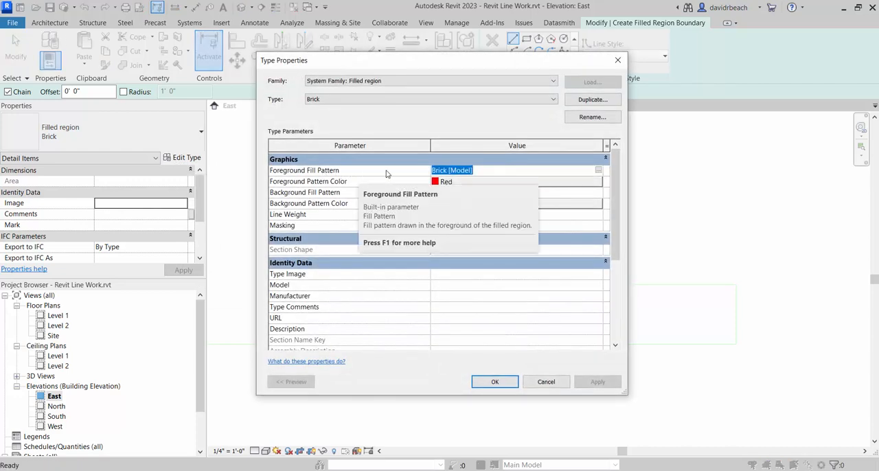
pyautogui.click(598, 171)
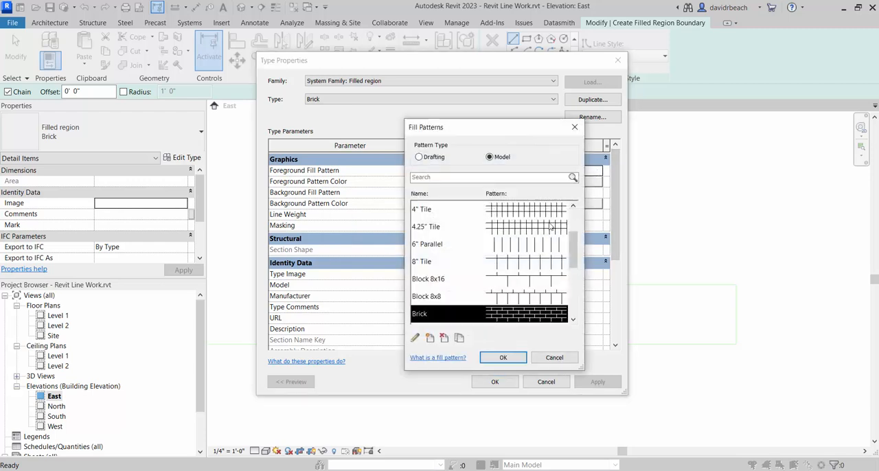
pyautogui.click(419, 157)
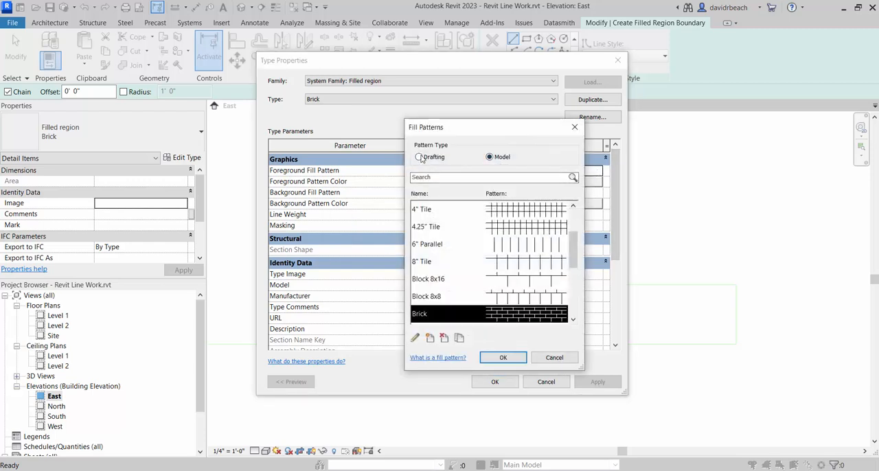
pyautogui.click(490, 157)
pyautogui.click(420, 157)
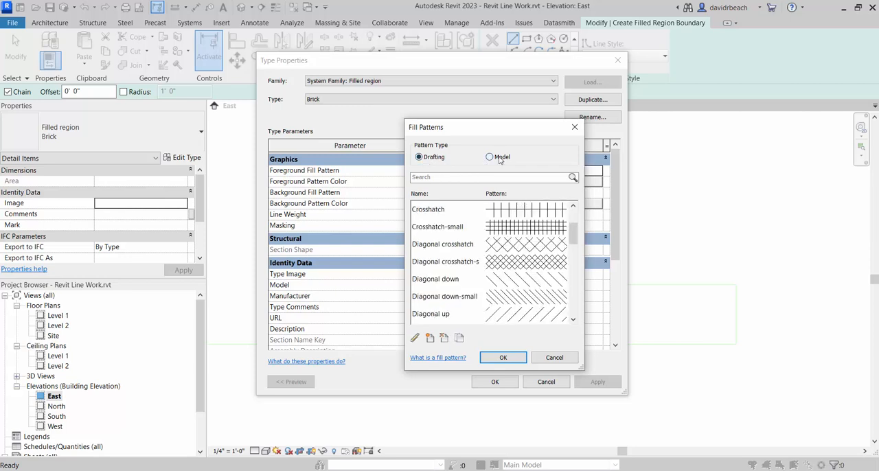
pyautogui.click(500, 158)
pyautogui.click(419, 157)
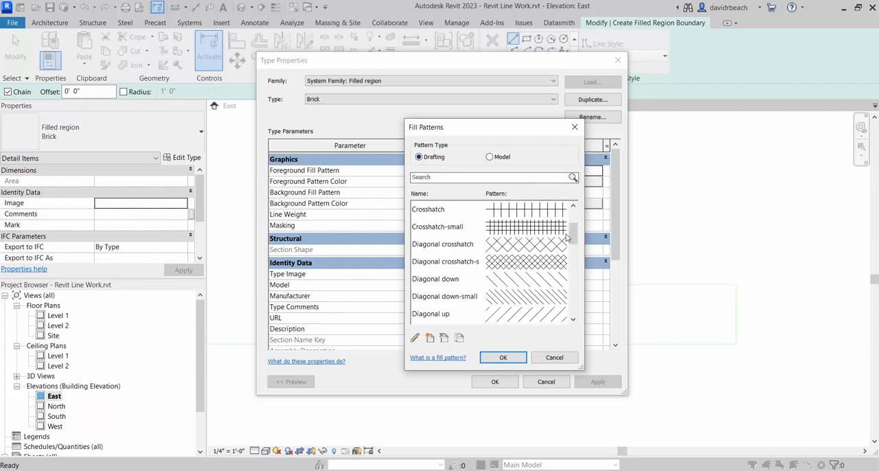
pyautogui.moveTo(566, 238); pyautogui.dragTo(570, 206)
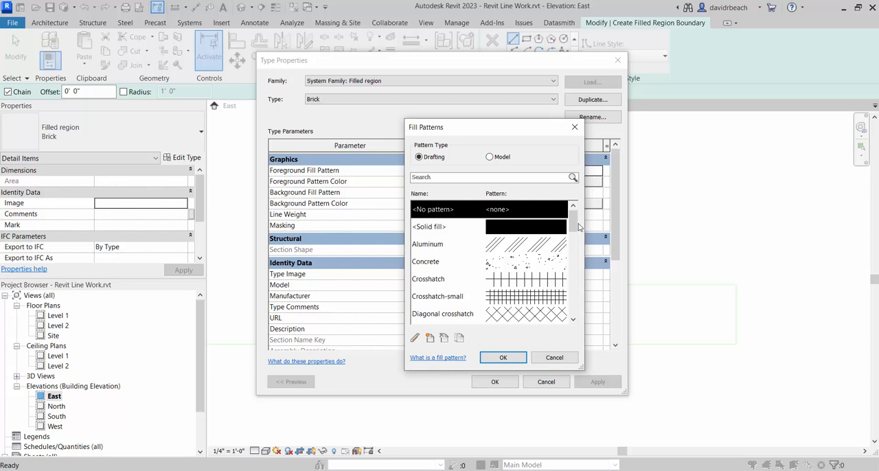
pyautogui.moveTo(574, 228); pyautogui.dragTo(573, 256)
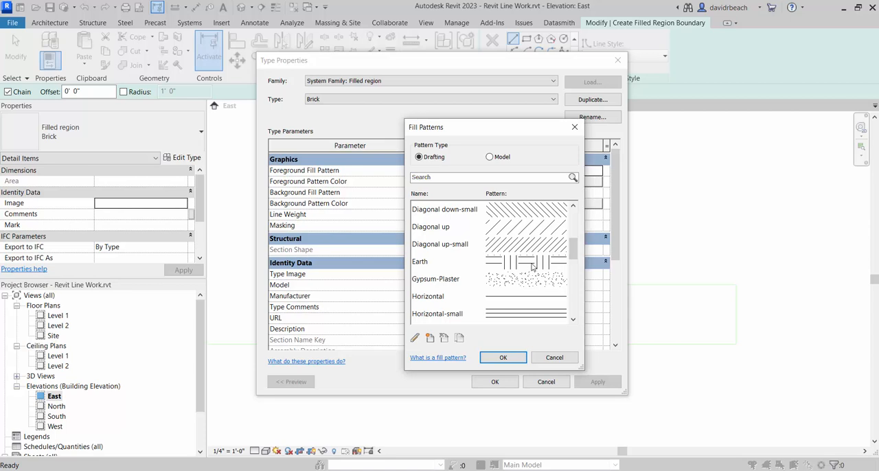
pyautogui.click(503, 158)
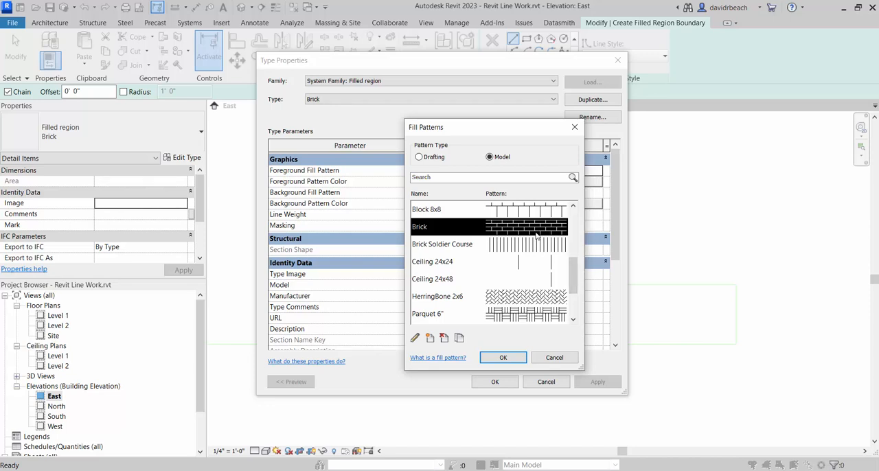
# - Give the Brick region type the Brick model pattern as foreground fill, with the pattern color set to red
pyautogui.click(502, 357)
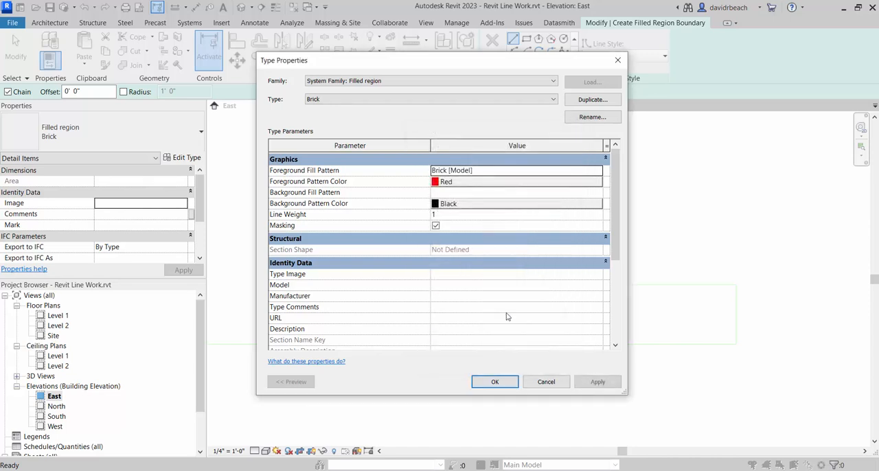
pyautogui.click(461, 182)
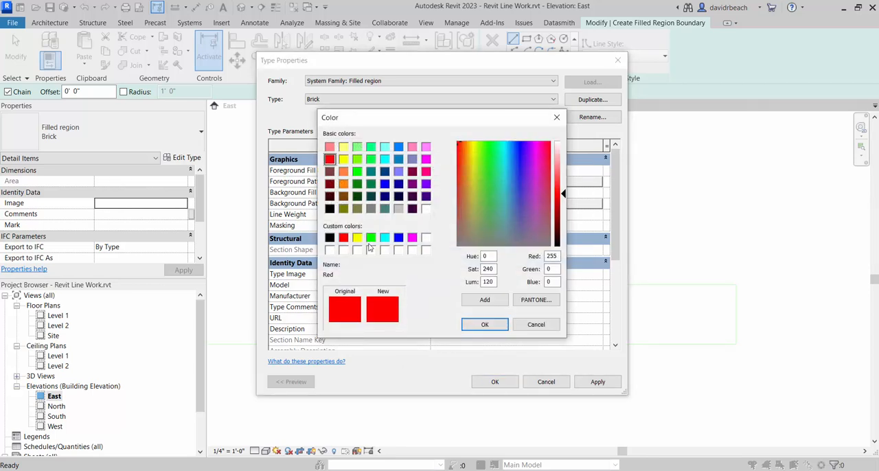
pyautogui.click(344, 239)
pyautogui.click(484, 325)
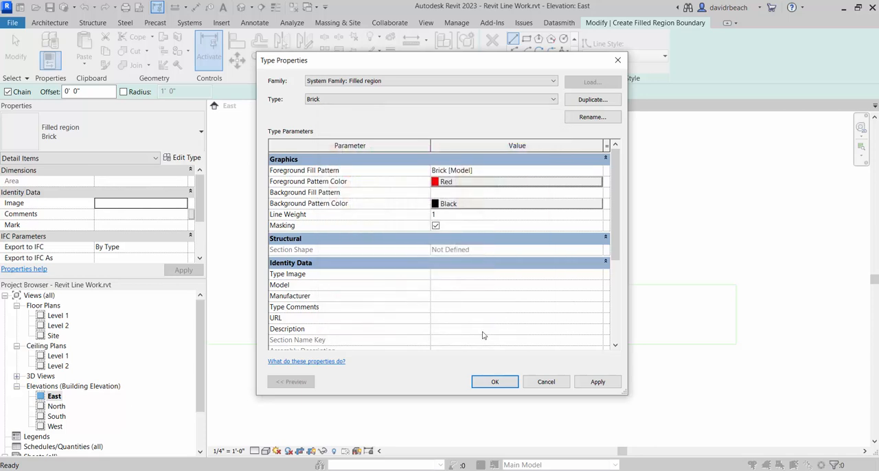
pyautogui.click(494, 382)
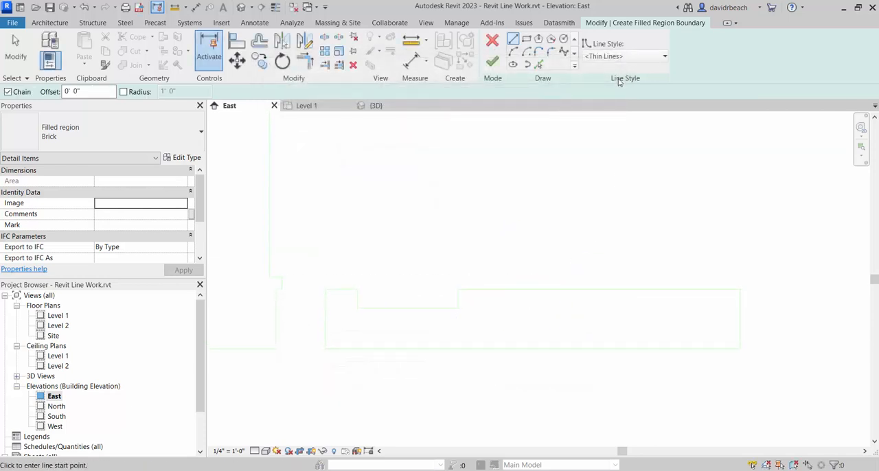
# - Trace the notched base piece's full outline as the region boundary in the Laser Cut line style and finish the brick region
pyautogui.click(618, 57)
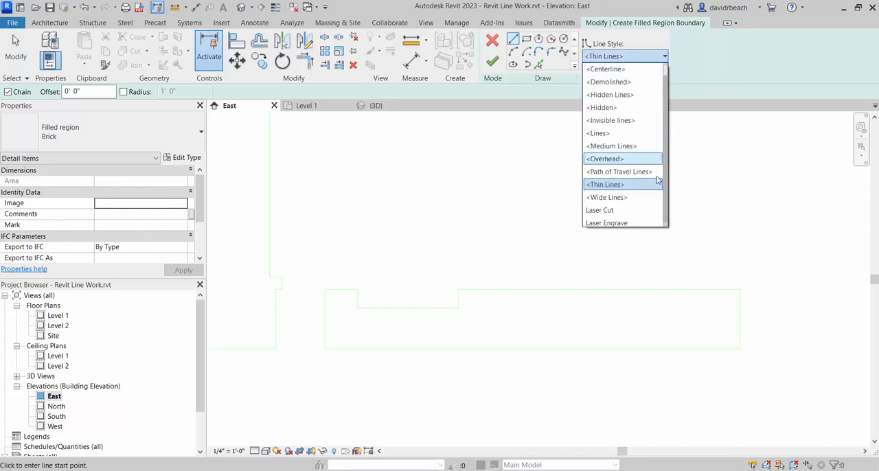
pyautogui.click(656, 212)
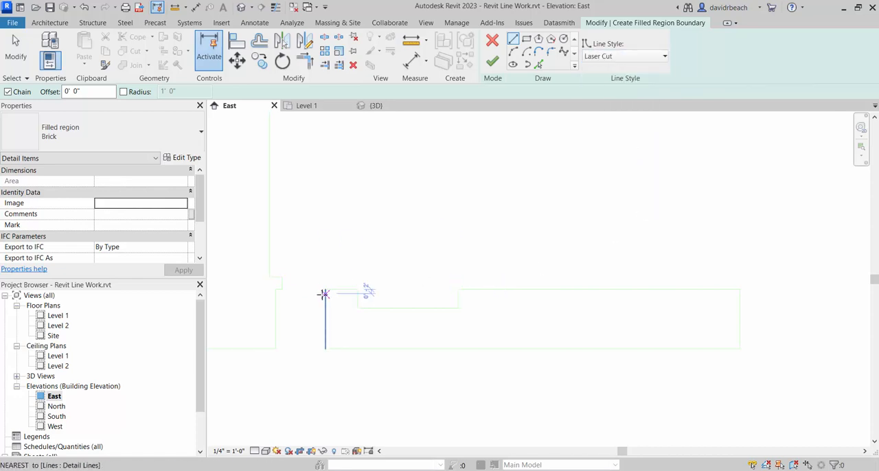
pyautogui.moveTo(372, 213); pyautogui.dragTo(376, 199, button='middle')
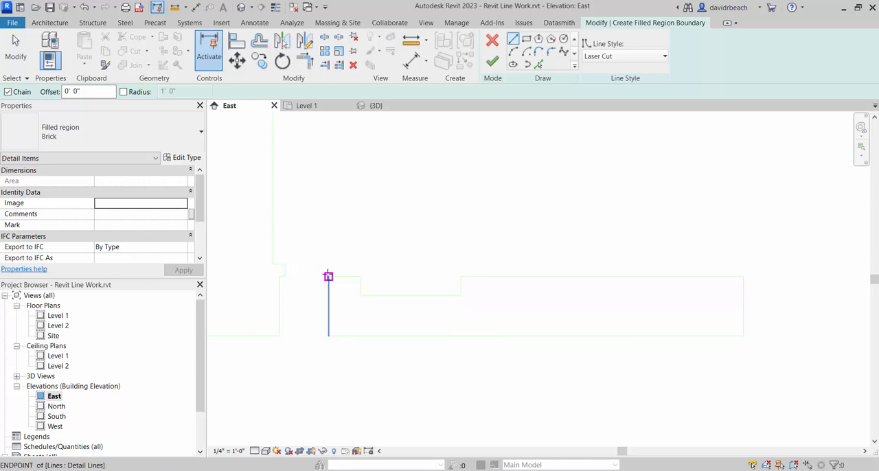
pyautogui.click(329, 277)
pyautogui.click(360, 277)
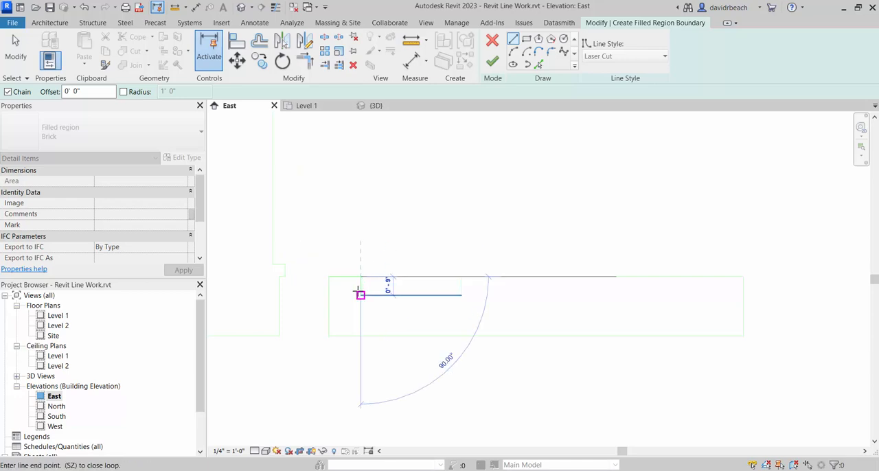
pyautogui.click(360, 296)
pyautogui.click(462, 296)
pyautogui.click(461, 277)
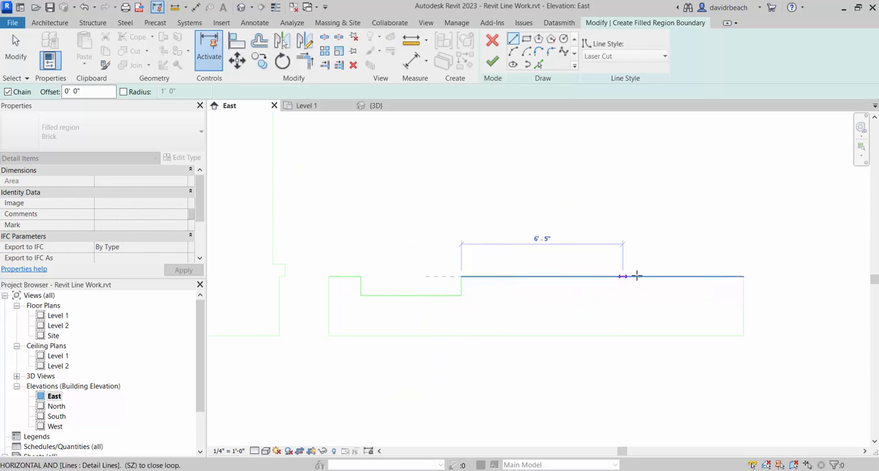
pyautogui.click(744, 277)
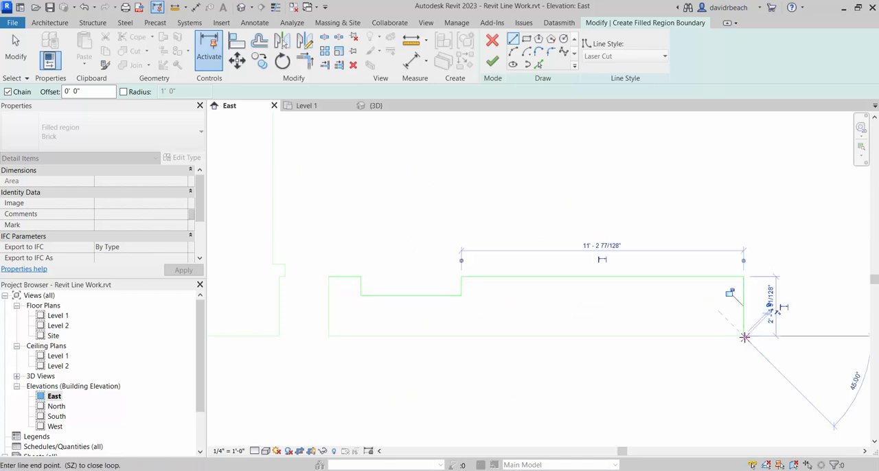
pyautogui.click(744, 335)
pyautogui.click(329, 335)
pyautogui.click(328, 277)
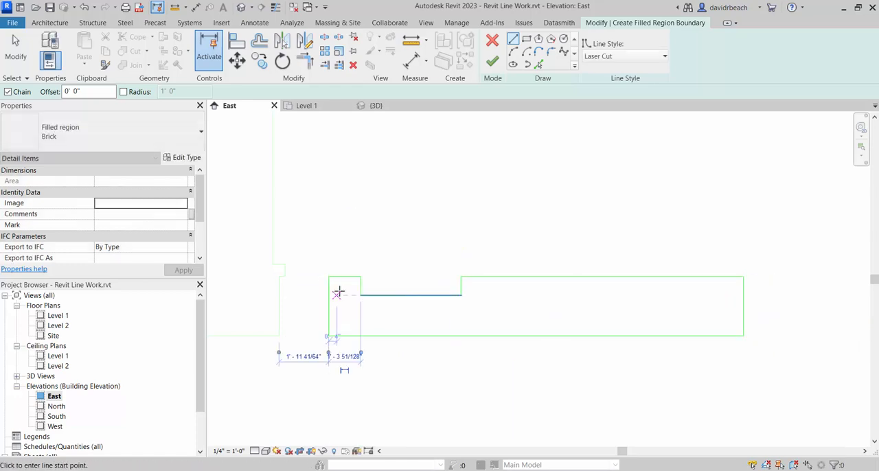
pyautogui.click(492, 61)
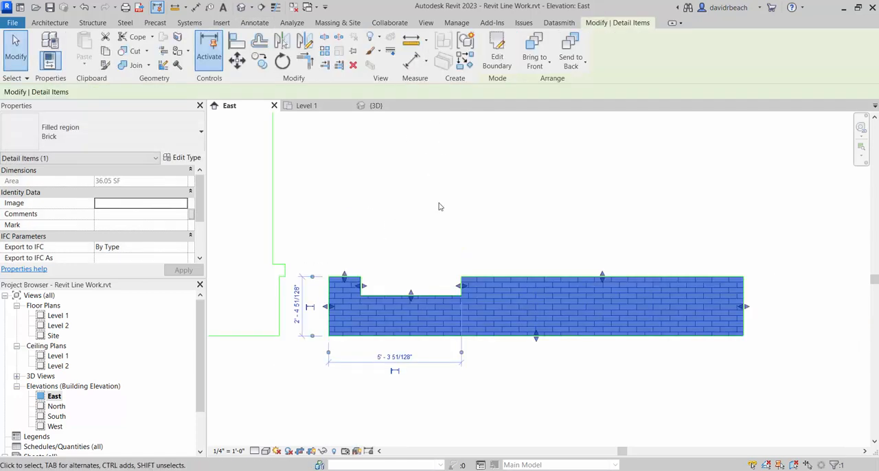
pyautogui.press('Escape')
# - Stretch the brick region's bottom edge down below the base piece's bottom line
pyautogui.scroll(1, 498, 343)
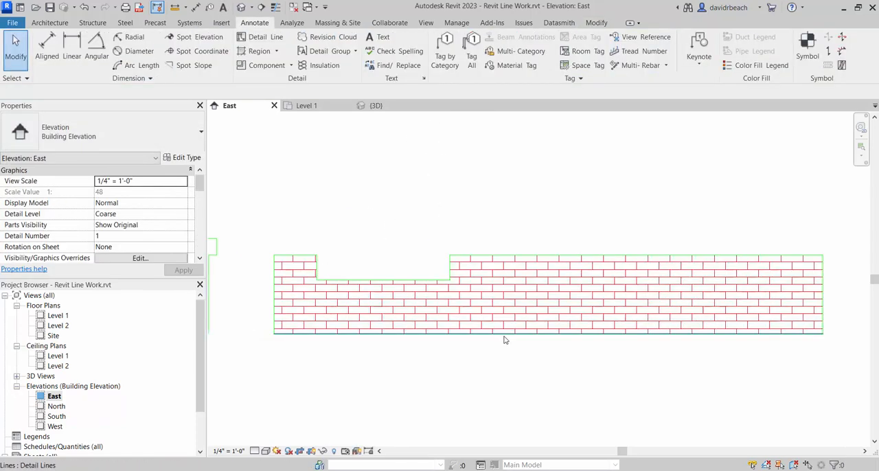
pyautogui.click(504, 335)
pyautogui.click(529, 378)
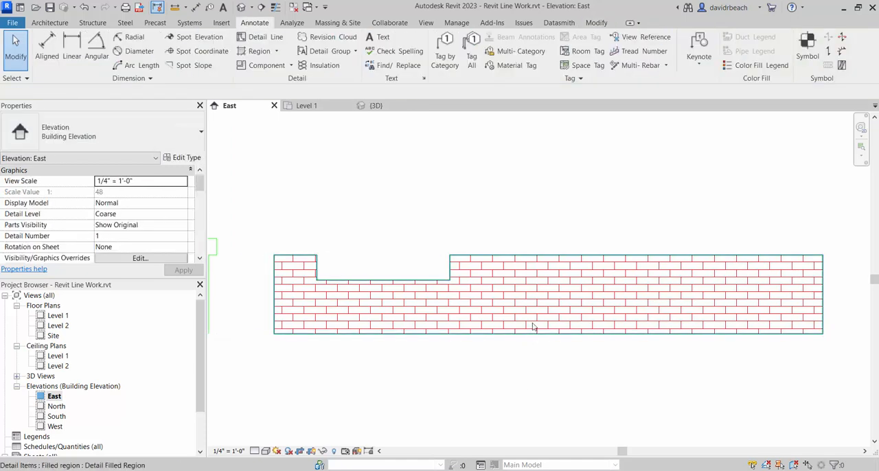
pyautogui.click(534, 332)
pyautogui.moveTo(518, 384); pyautogui.dragTo(529, 298, button='middle')
pyautogui.moveTo(529, 297); pyautogui.dragTo(536, 344)
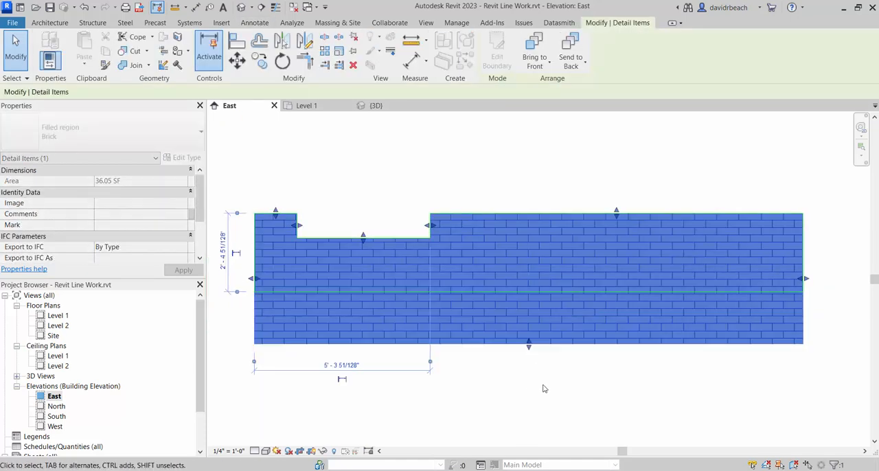
pyautogui.click(564, 401)
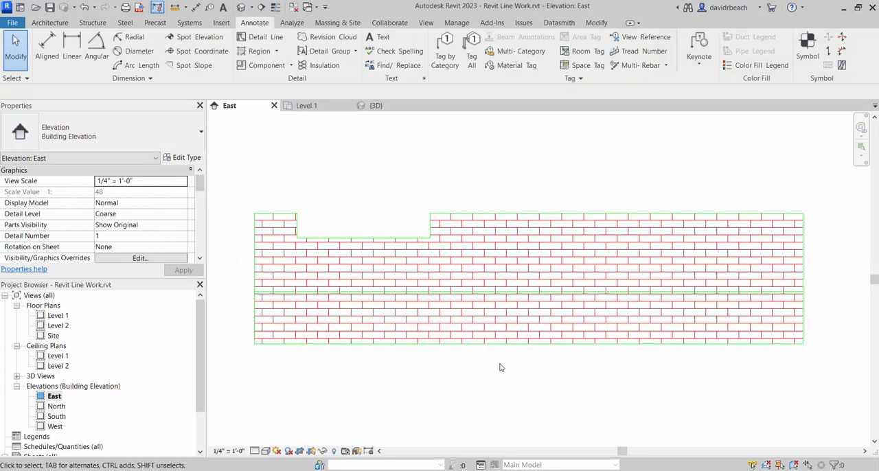
# - Move the brick region's bottom edge back up to the base piece's bottom line
pyautogui.click(533, 345)
pyautogui.moveTo(528, 344); pyautogui.dragTo(530, 293)
pyautogui.click(530, 330)
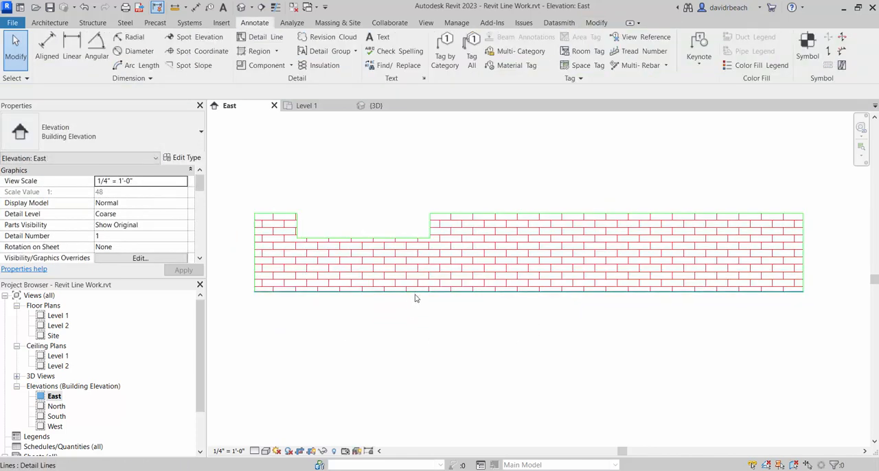
# - Check the brick region and the Laser Cut outline chain coinciding with it on the notched base piece by selecting each in turn
pyautogui.click(415, 298)
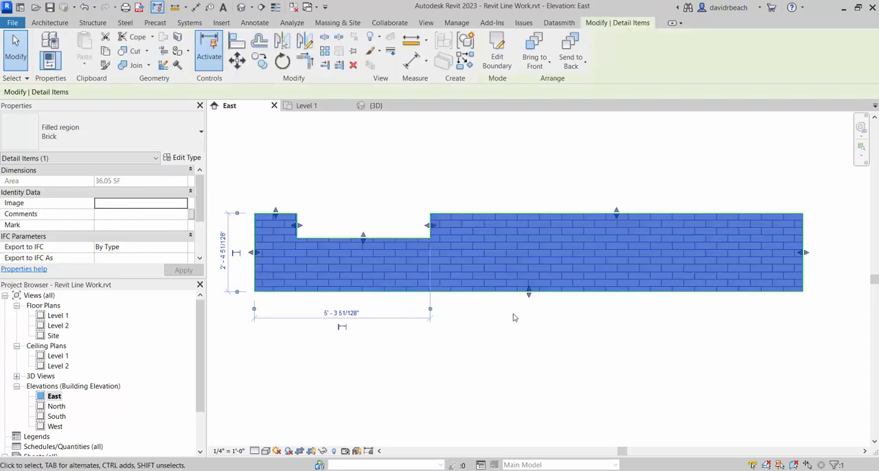
pyautogui.click(513, 316)
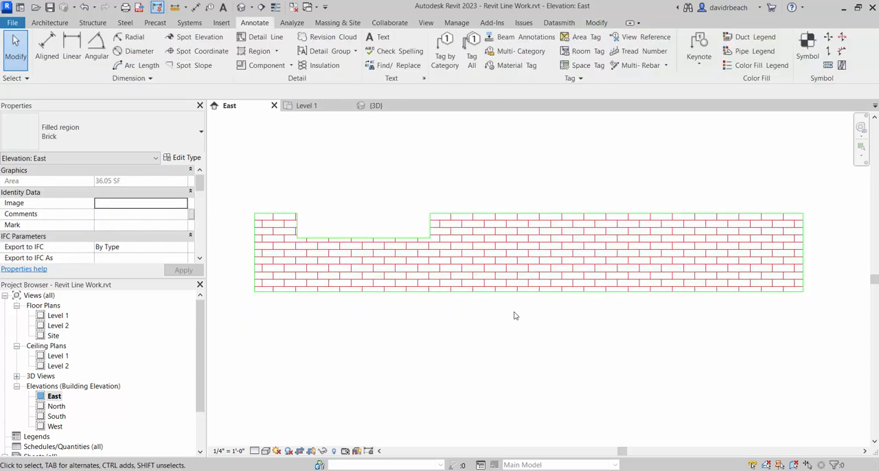
pyautogui.click(440, 296)
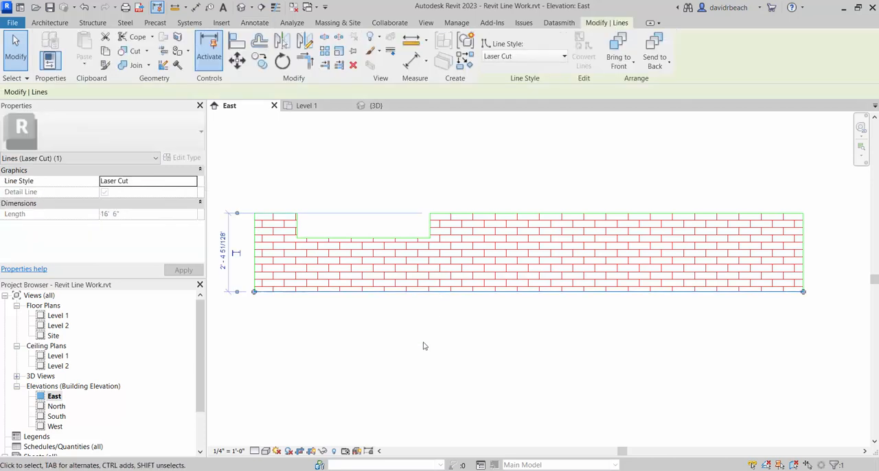
pyautogui.click(437, 309)
pyautogui.press('Tab')
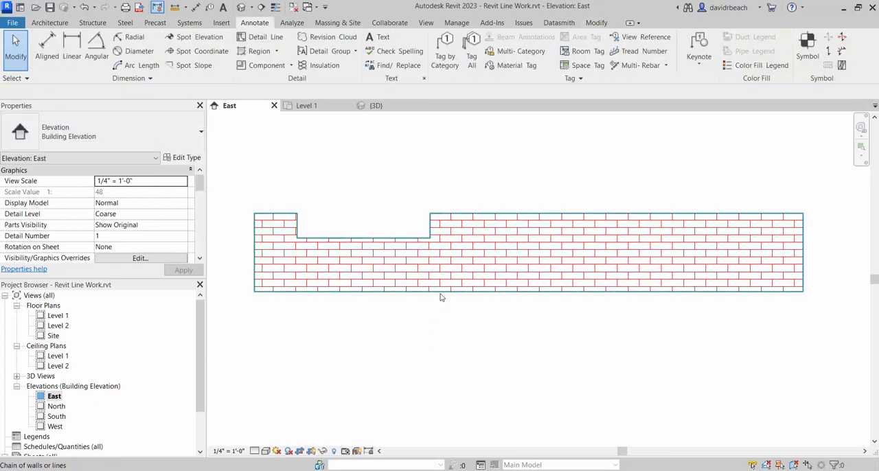
pyautogui.click(442, 296)
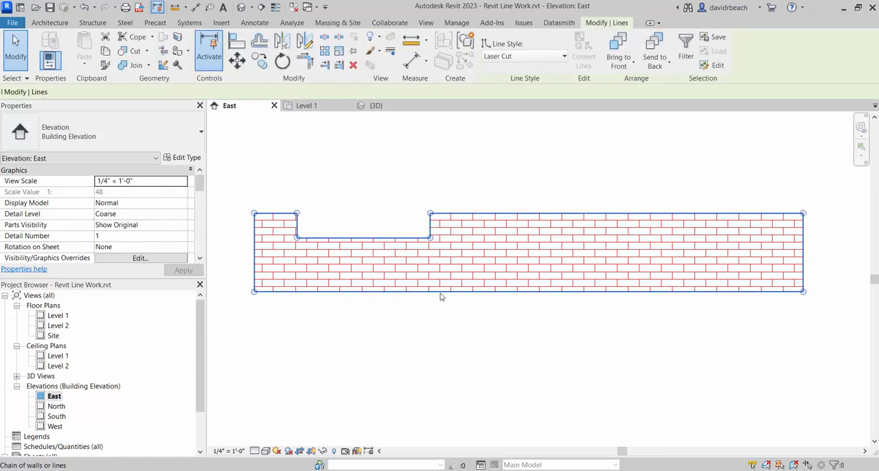
pyautogui.press('Escape')
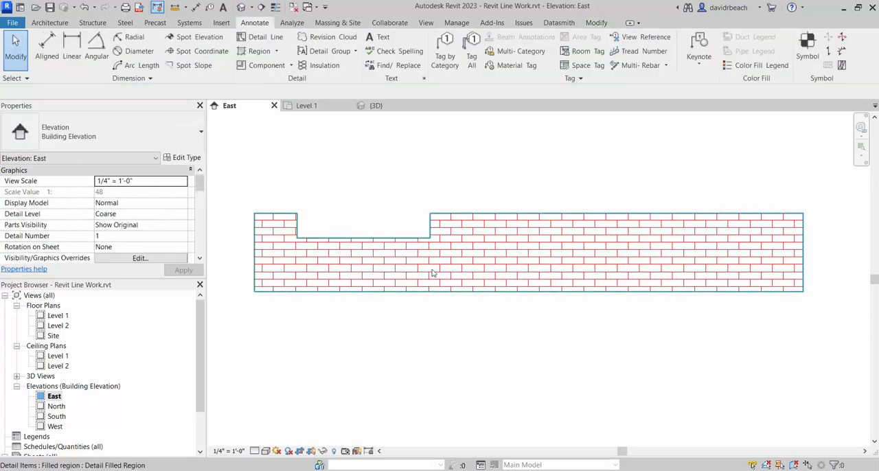
# - Copy the green wall piece with the door opening to the right of the brick base piece, aligned along its bottom line
pyautogui.scroll(-4, 426, 291)
pyautogui.moveTo(427, 292); pyautogui.dragTo(423, 340, button='middle')
pyautogui.moveTo(442, 253)
pyautogui.mouseDown(button='middle')
pyautogui.moveTo(499, 304)
pyautogui.moveTo(535, 299)
pyautogui.moveTo(504, 315)
pyautogui.moveTo(518, 308)
pyautogui.mouseUp(button='middle')
pyautogui.scroll(-3, 512, 306)
pyautogui.scroll(-3, 527, 295)
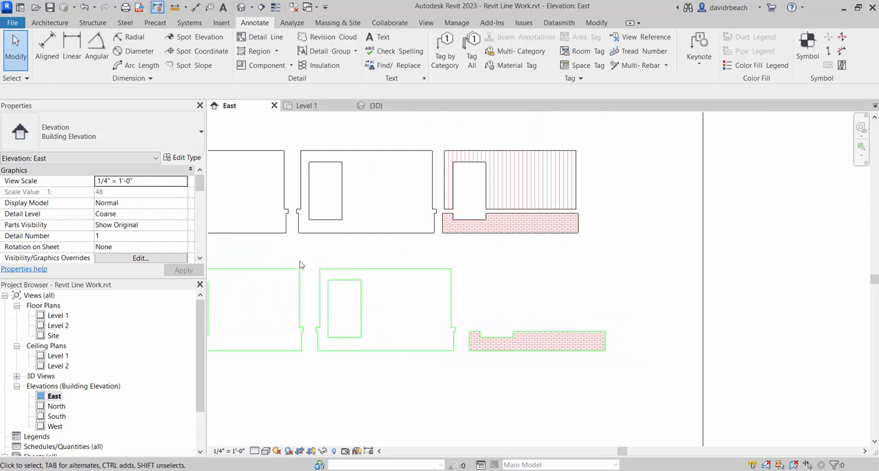
pyautogui.moveTo(307, 260); pyautogui.dragTo(457, 371)
pyautogui.click(259, 61)
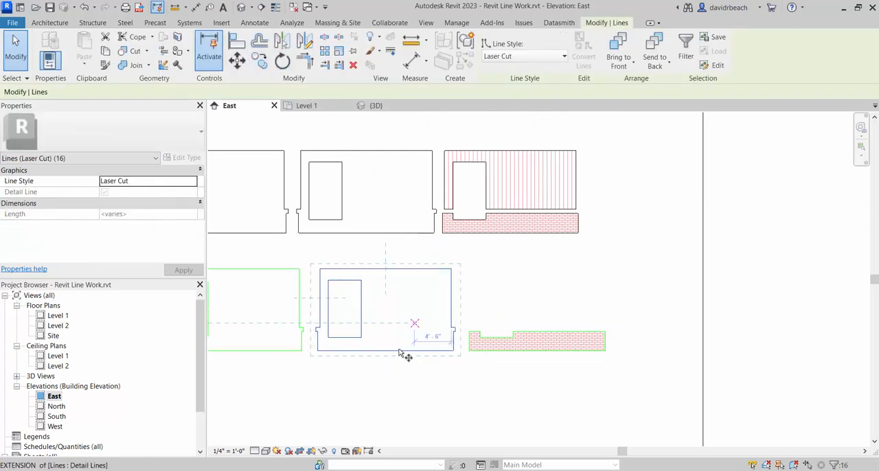
pyautogui.click(317, 350)
pyautogui.click(629, 350)
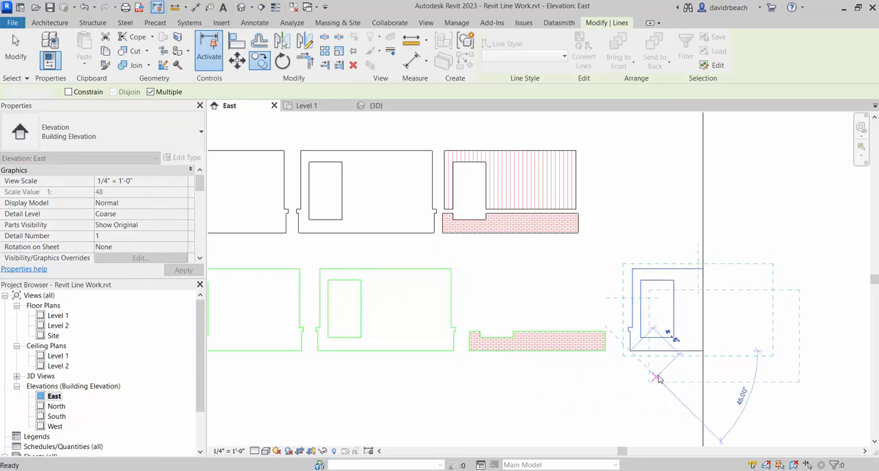
pyautogui.press('Escape')
# - Extend the East elevation's crop boundary to the right to enclose the whole copied wall piece
pyautogui.scroll(-2, 716, 220)
pyautogui.moveTo(715, 220); pyautogui.dragTo(621, 257, button='middle')
pyautogui.click(617, 261)
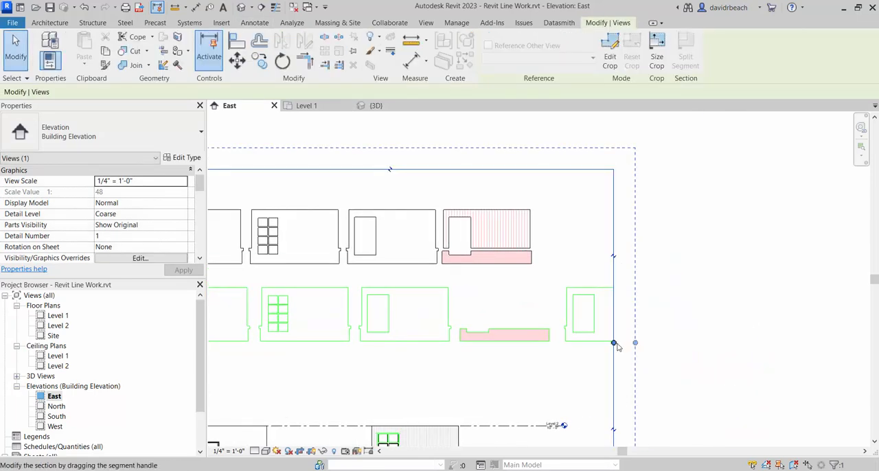
pyautogui.moveTo(615, 343); pyautogui.dragTo(718, 341)
pyautogui.press('Escape')
# - Trim the horizontal lines of the copied piece's side tabs to corners with the door opening's left and right sides
pyautogui.scroll(5, 604, 336)
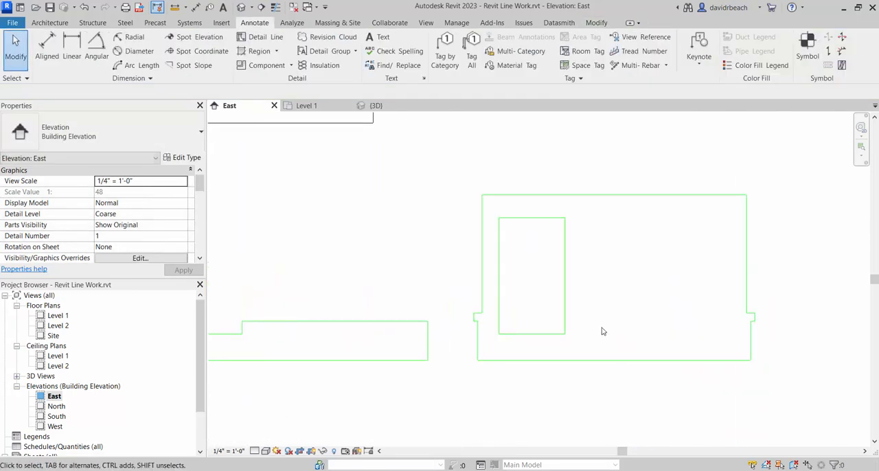
pyautogui.scroll(-1, 587, 329)
pyautogui.moveTo(588, 329); pyautogui.dragTo(569, 351, button='middle')
pyautogui.moveTo(386, 293)
pyautogui.mouseDown(button='middle')
pyautogui.moveTo(353, 308)
pyautogui.moveTo(309, 299)
pyautogui.mouseUp(button='middle')
pyautogui.scroll(2, 373, 361)
pyautogui.moveTo(413, 354); pyautogui.dragTo(373, 374, button='middle')
pyautogui.press('t')
pyautogui.press('r')
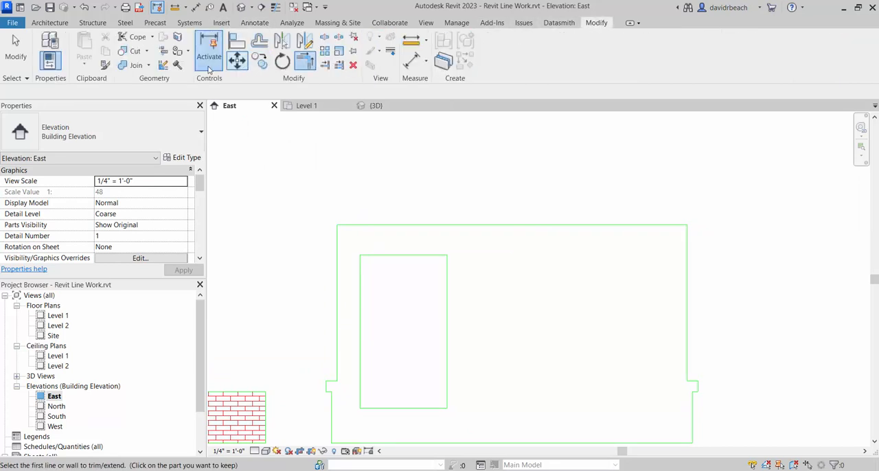
pyautogui.scroll(4, 298, 389)
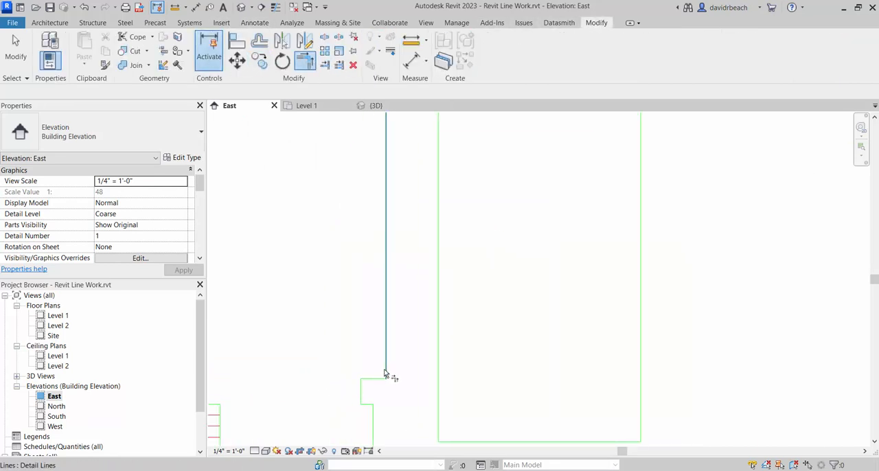
pyautogui.click(381, 379)
pyautogui.click(439, 329)
pyautogui.scroll(-5, 515, 330)
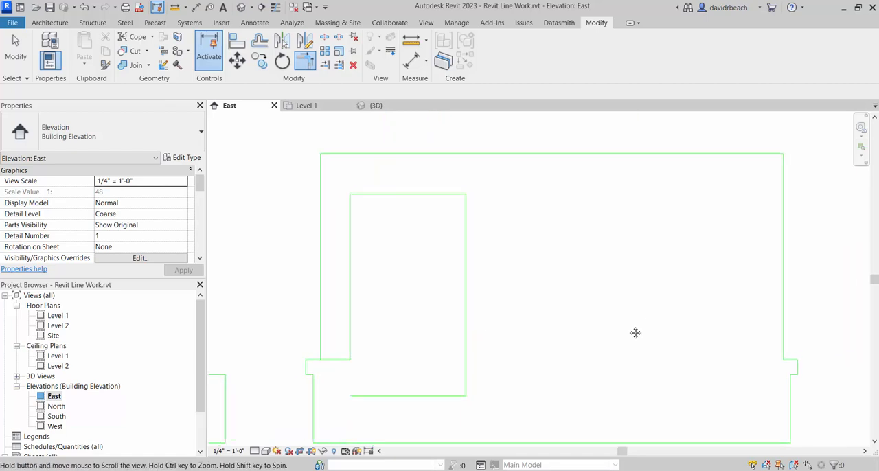
pyautogui.click(781, 362)
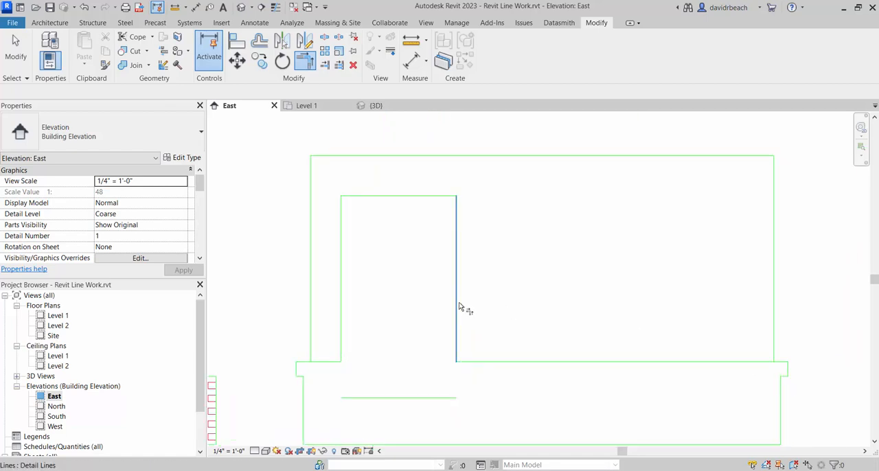
pyautogui.click(456, 302)
pyautogui.press('Escape')
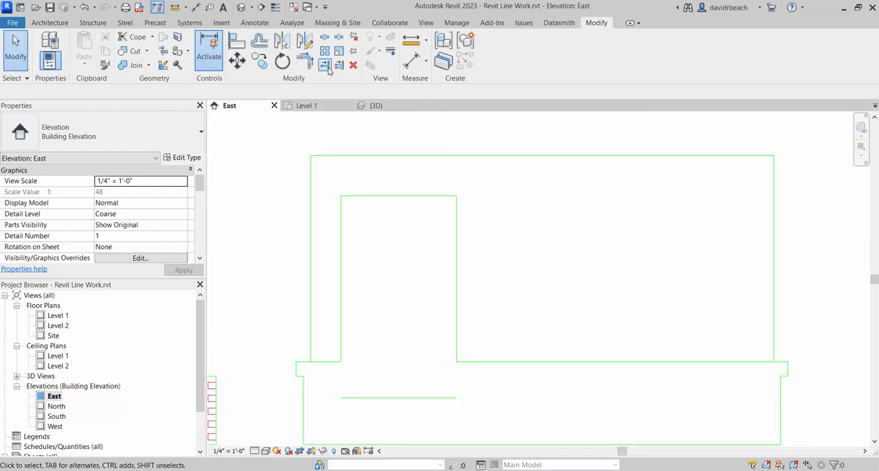
# - Trim the extended tab lines to corners with the upper wall's right and left outer edges
pyautogui.press('t')
pyautogui.press('r')
pyautogui.click(765, 356)
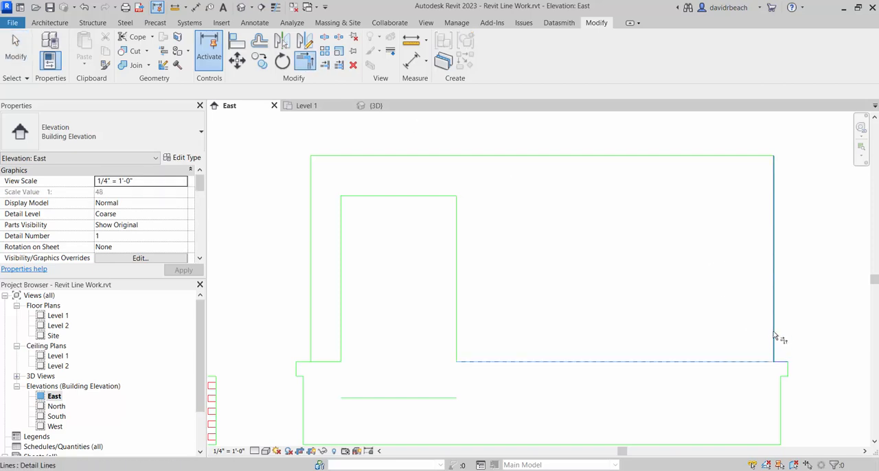
pyautogui.click(773, 331)
pyautogui.moveTo(514, 341); pyautogui.dragTo(713, 346, button='middle')
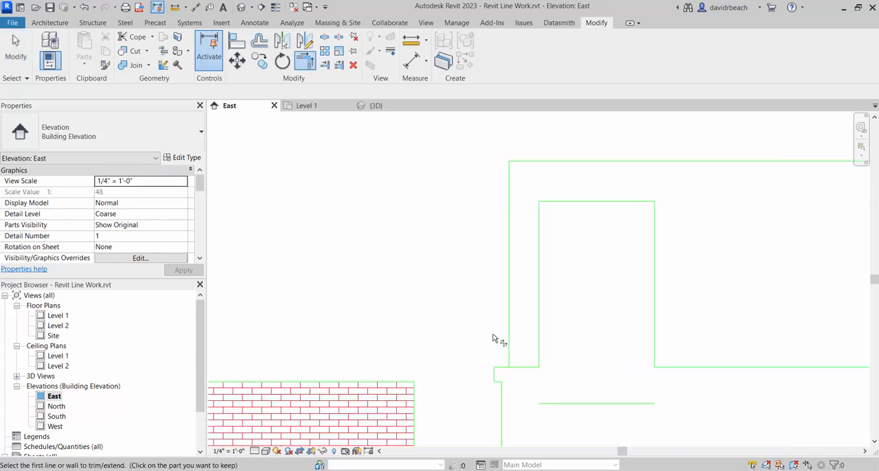
pyautogui.click(517, 366)
pyautogui.scroll(-3, 422, 257)
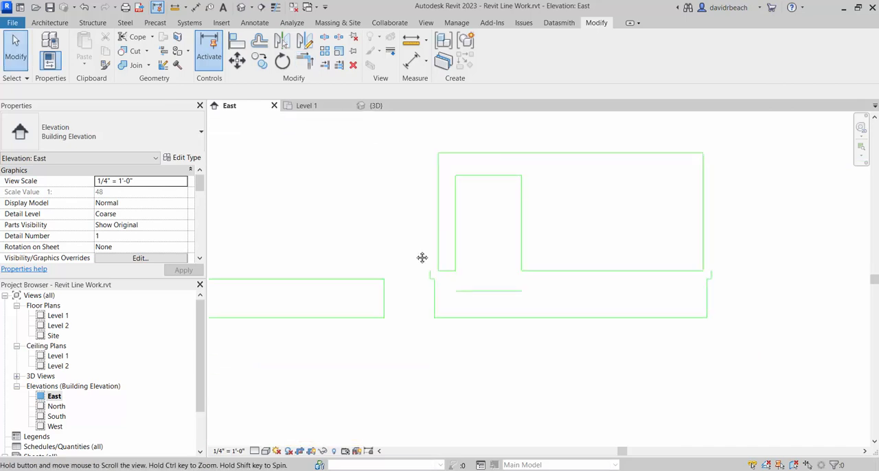
pyautogui.press('Escape')
pyautogui.press('Escape')
# - Delete the leftover lower base outline and door sill line beneath the copied upper wall piece
pyautogui.moveTo(758, 355); pyautogui.dragTo(416, 274)
pyautogui.press('Delete')
pyautogui.moveTo(628, 205); pyautogui.dragTo(606, 292, button='middle')
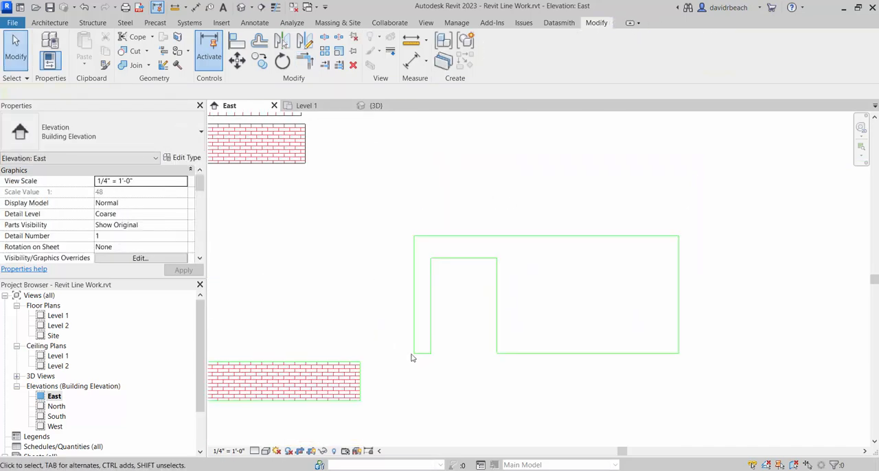
pyautogui.moveTo(645, 342); pyautogui.dragTo(581, 337, button='middle')
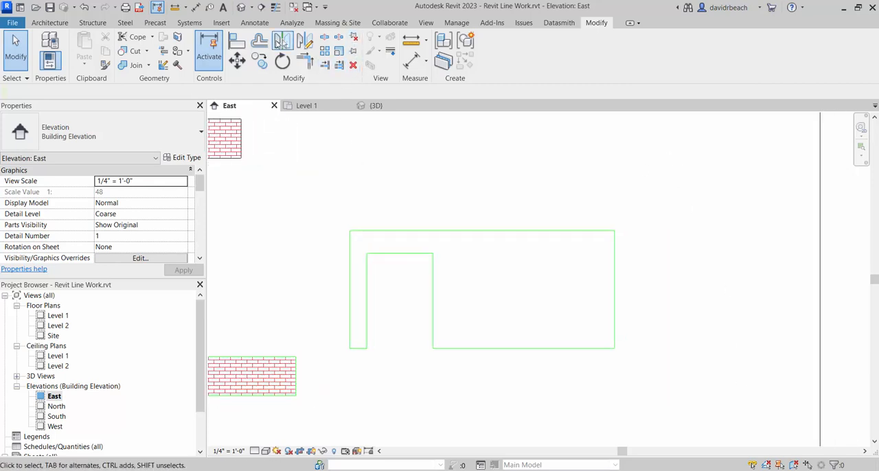
# - Start a filled region and duplicate its Brick type as Vertical Siding
pyautogui.click(254, 22)
pyautogui.click(254, 52)
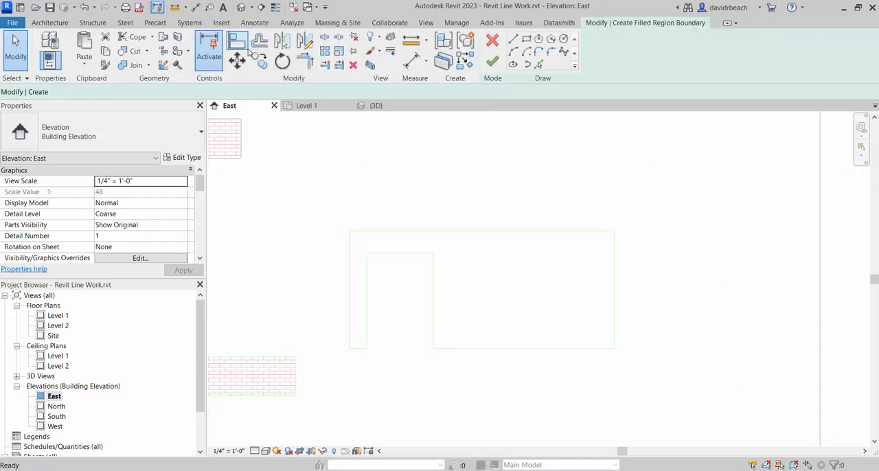
pyautogui.click(183, 157)
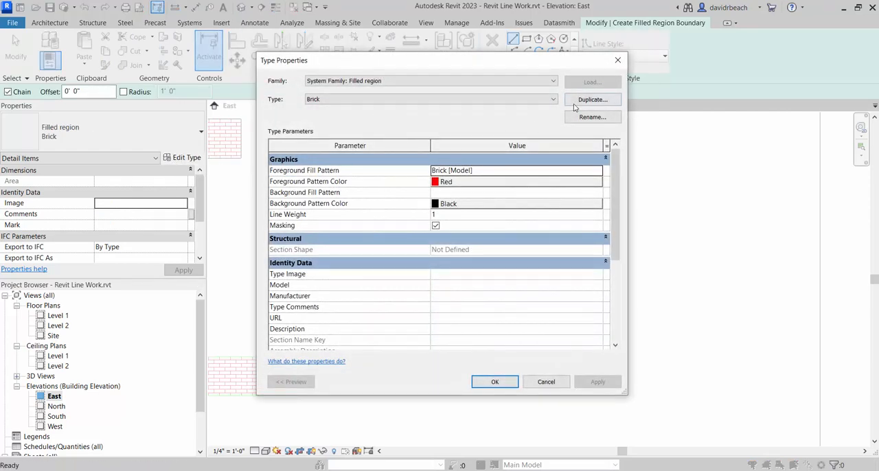
pyautogui.click(591, 101)
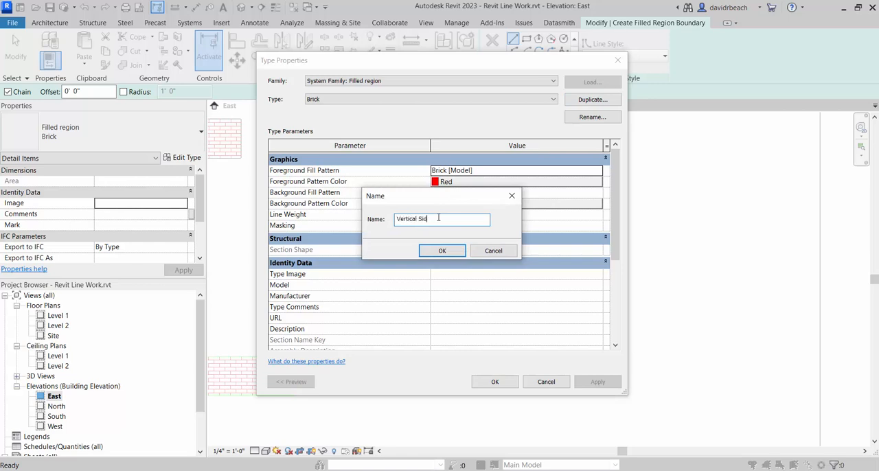
pyautogui.write('Vertical Siding')
pyautogui.press('Return')
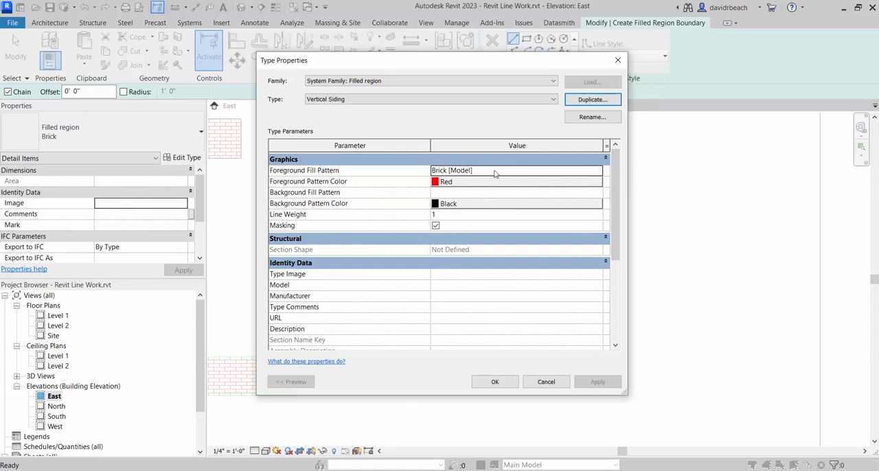
# - Duplicate the 4" Parallel model fill pattern under the name Vertical 4" Siding for the type's foreground fill
pyautogui.click(516, 171)
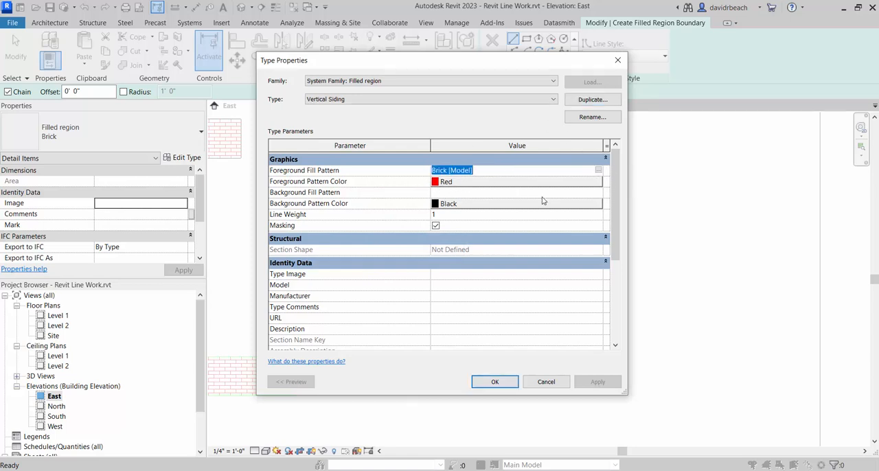
pyautogui.click(598, 171)
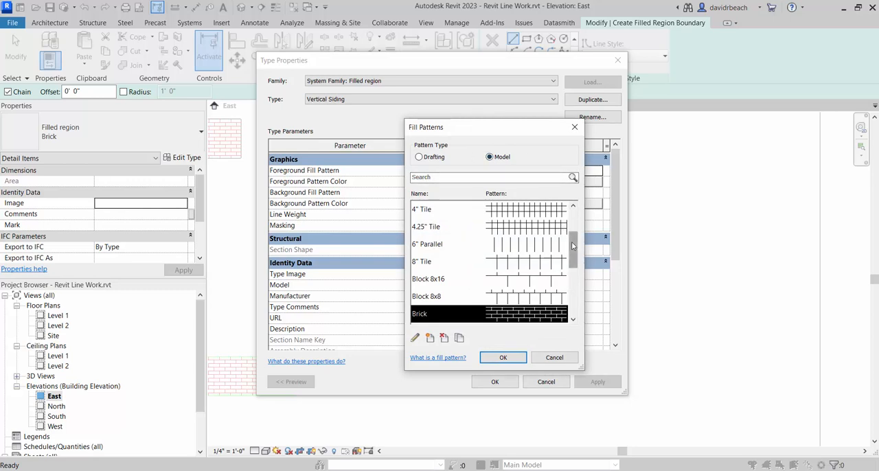
pyautogui.moveTo(572, 246); pyautogui.dragTo(574, 234)
pyautogui.click(502, 246)
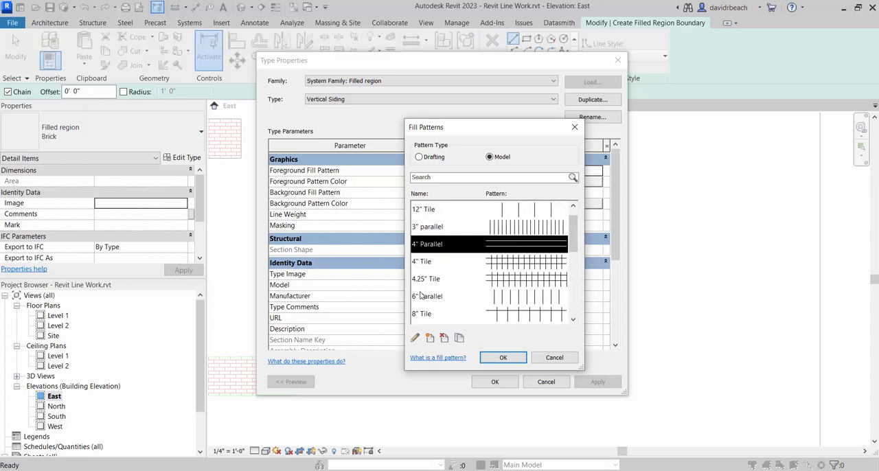
pyautogui.click(459, 338)
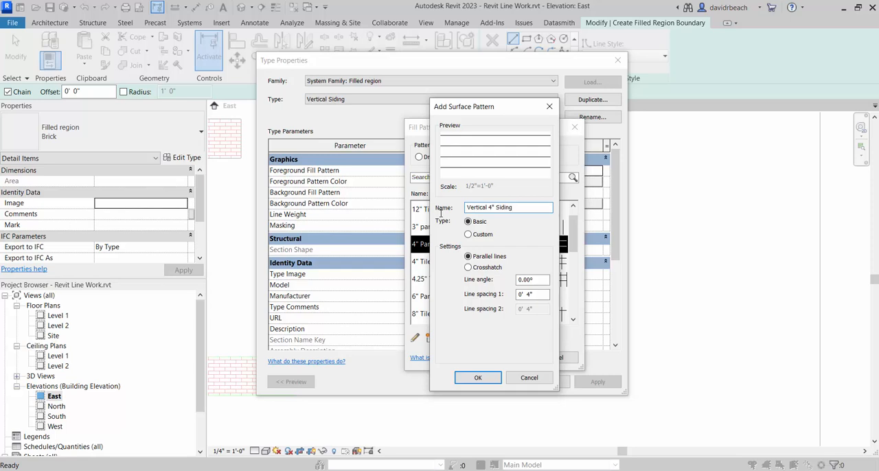
pyautogui.press('Return')
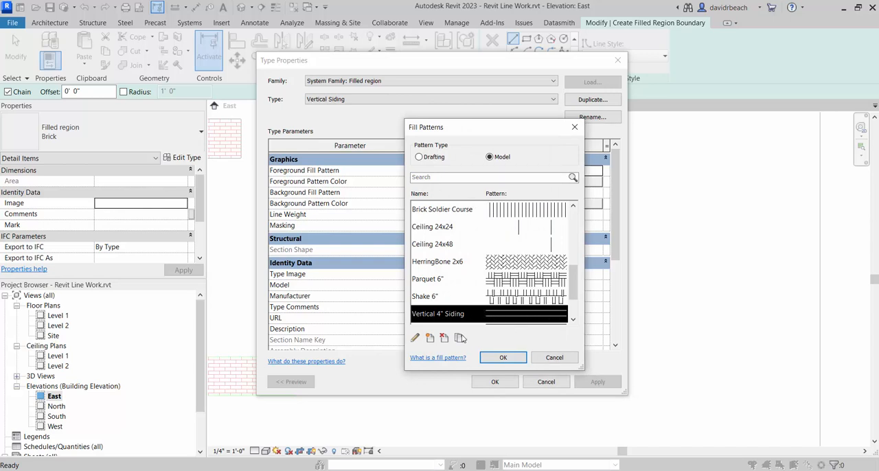
# - Set the Vertical 4" Siding pattern's line angle to 90 degrees
pyautogui.click(416, 338)
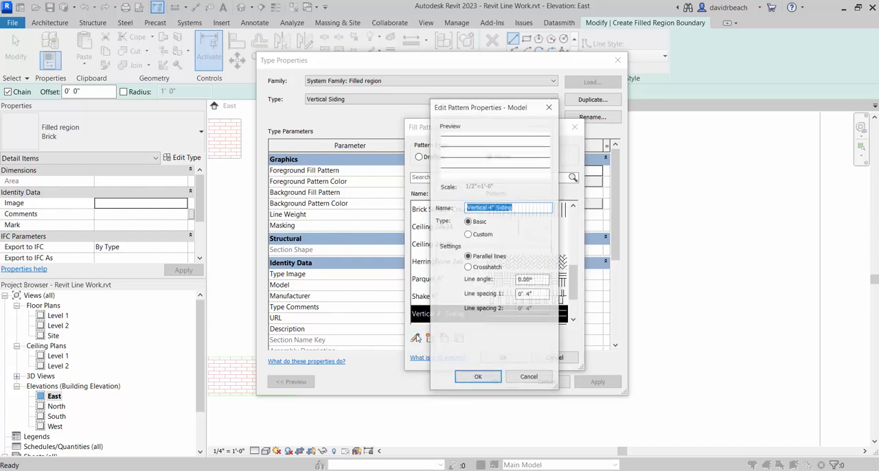
pyautogui.click(544, 281)
pyautogui.write('90')
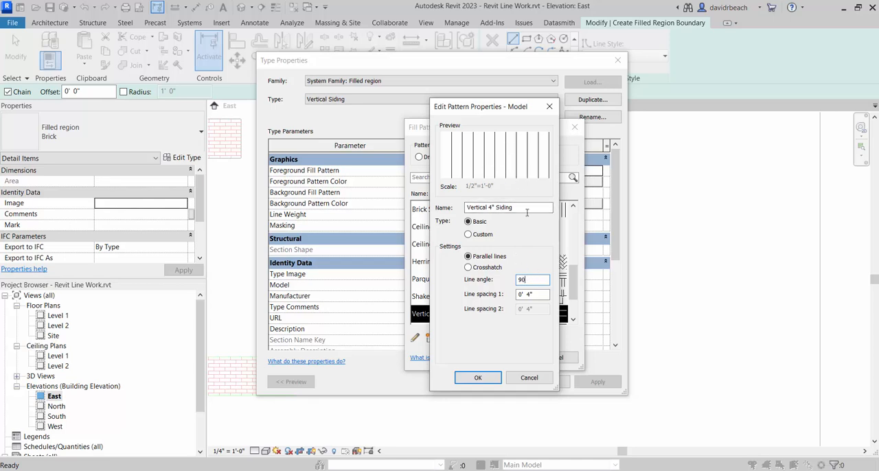
# - Apply the Vertical 4" Siding model pattern as the foreground fill of the Vertical Siding region type
pyautogui.click(477, 378)
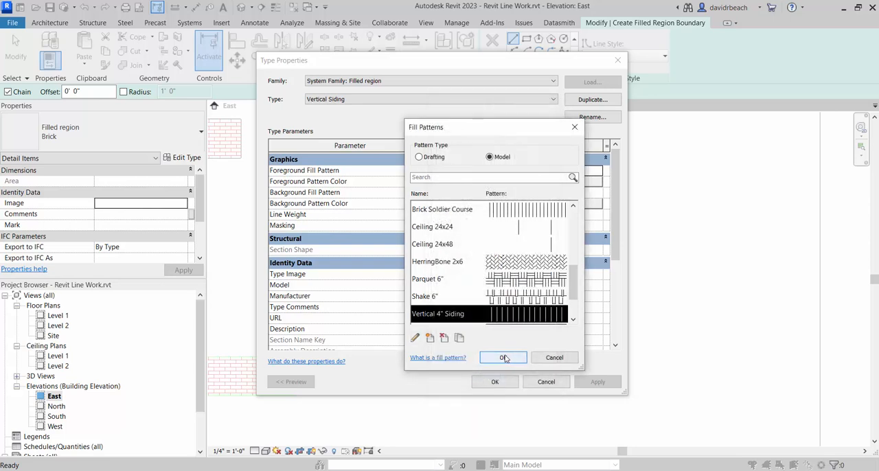
pyautogui.click(503, 356)
pyautogui.click(495, 382)
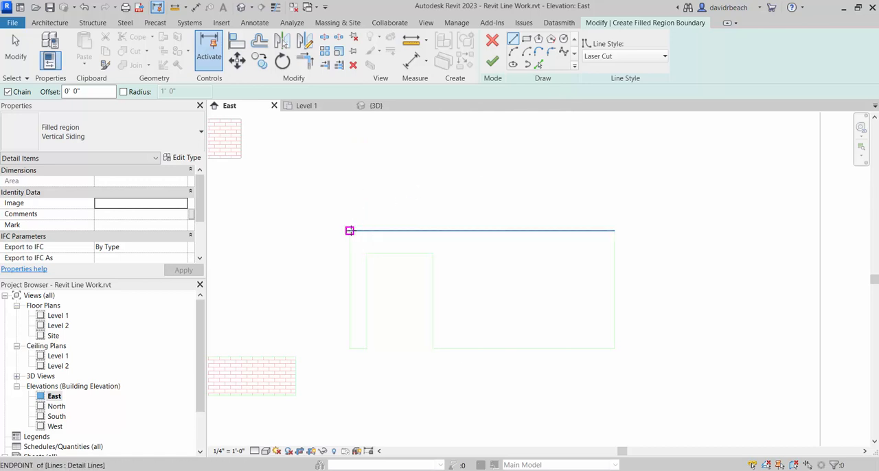
# - Trace the upper wall outline around the door opening with Laser Cut boundary lines and finish the Vertical Siding filled region
pyautogui.click(350, 230)
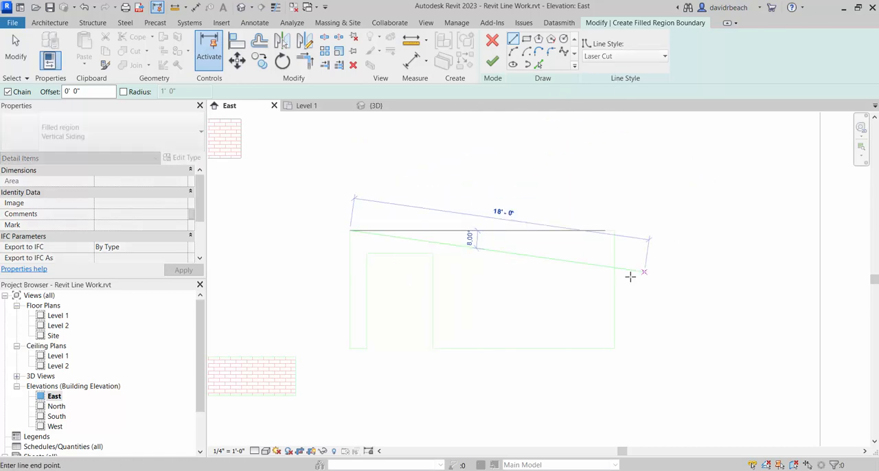
pyautogui.click(614, 231)
pyautogui.click(614, 349)
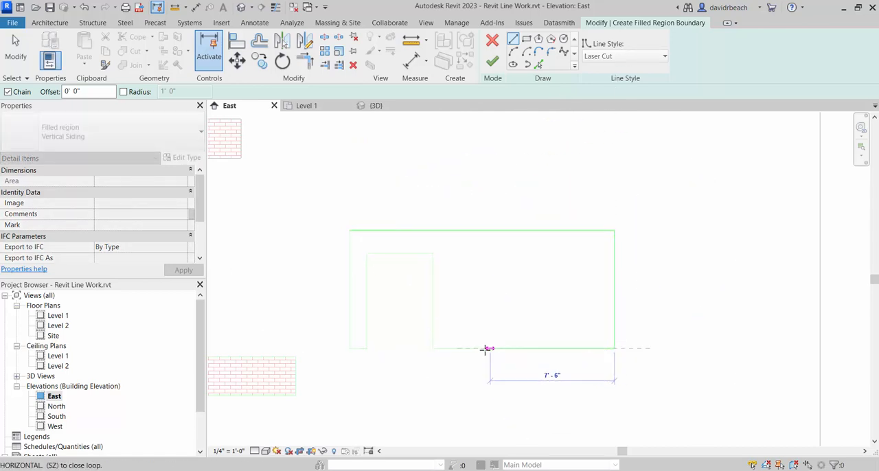
pyautogui.click(432, 348)
pyautogui.click(432, 254)
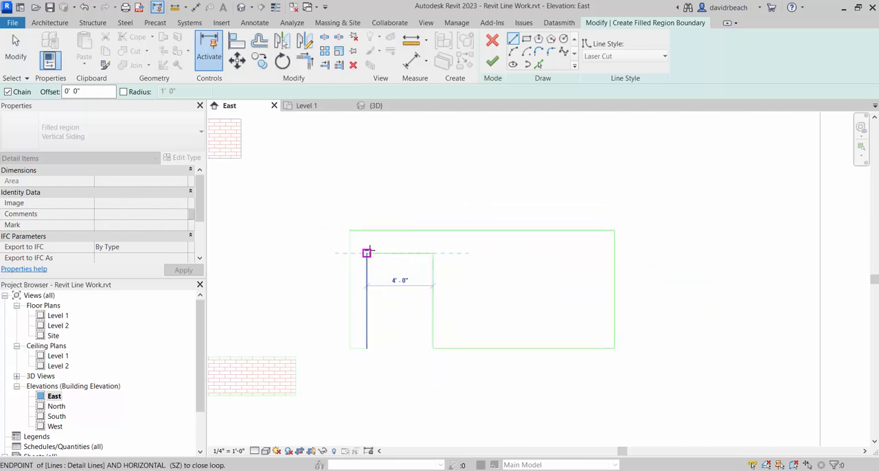
pyautogui.click(368, 253)
pyautogui.click(367, 348)
pyautogui.click(349, 348)
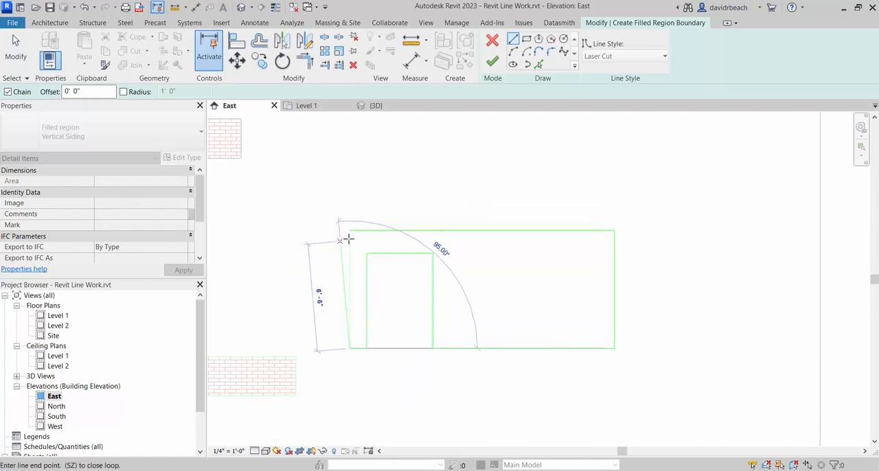
pyautogui.click(349, 230)
pyautogui.click(492, 61)
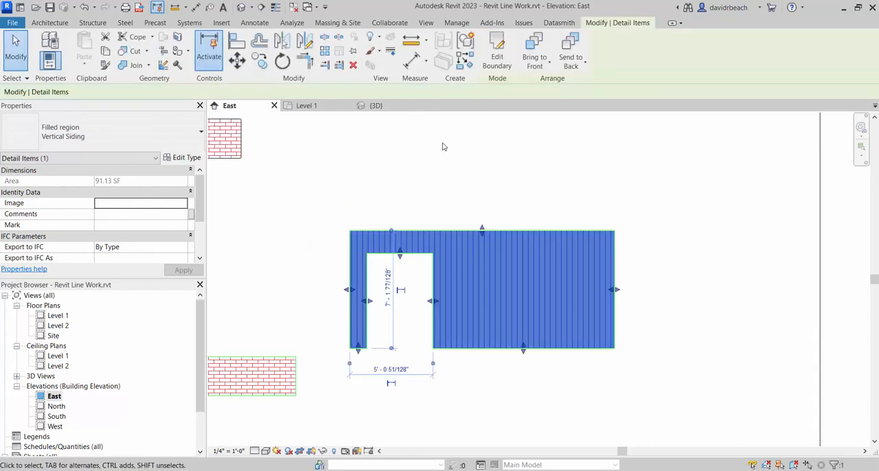
pyautogui.click(445, 151)
# - Move the vertical-siding wall piece and its outline to just above the brick base piece
pyautogui.press('Tab')
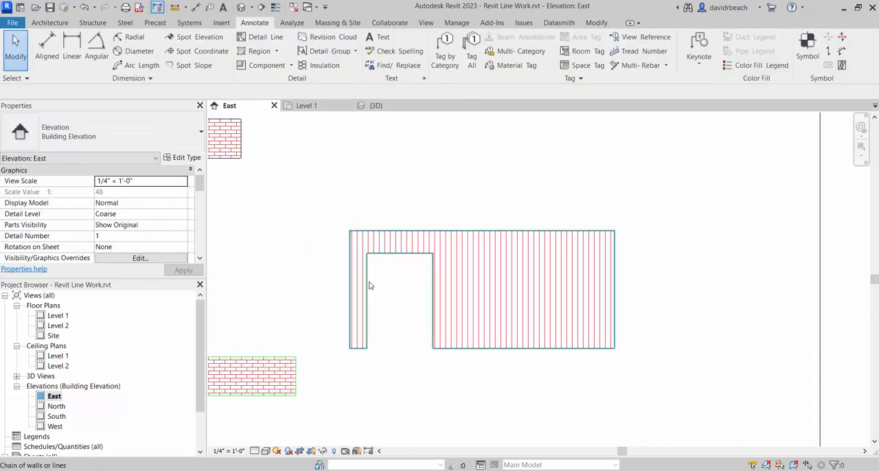
pyautogui.click(370, 285)
pyautogui.press('Escape')
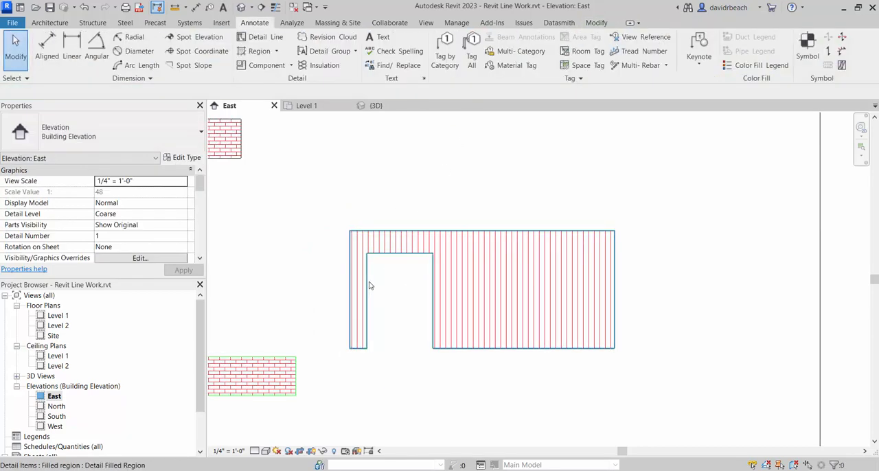
pyautogui.scroll(-4, 391, 319)
pyautogui.moveTo(355, 252); pyautogui.dragTo(446, 242, button='middle')
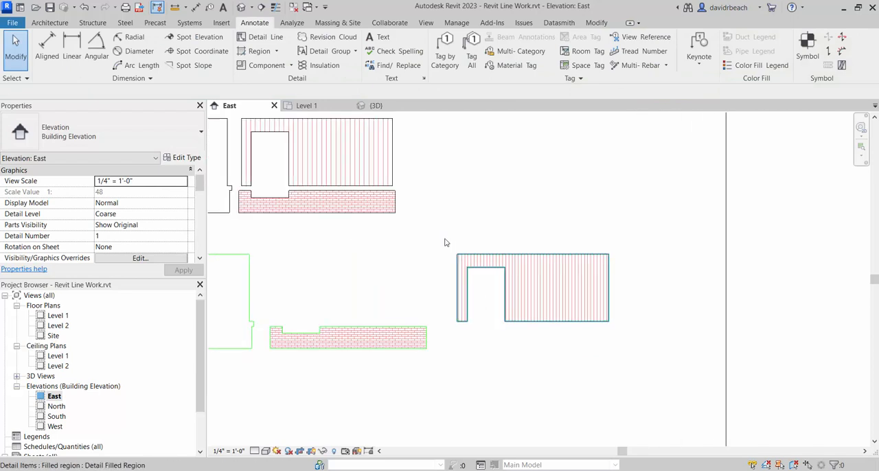
pyautogui.click(580, 321)
pyautogui.moveTo(529, 297); pyautogui.dragTo(396, 320)
pyautogui.click(447, 330)
pyautogui.scroll(3, 287, 334)
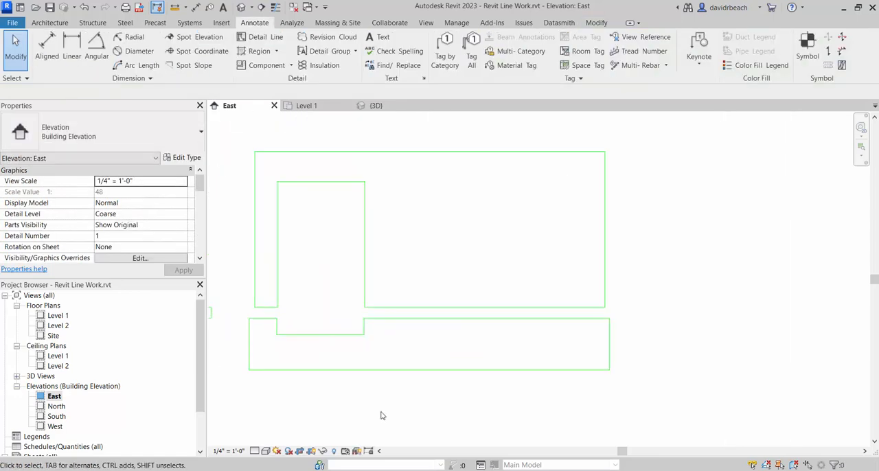
# - Draw a Laser Engrave detail-line rectangle, 1'-6 51/128" by 6", from the neighbouring wall's left notch to its door opening
pyautogui.scroll(-6, 575, 355)
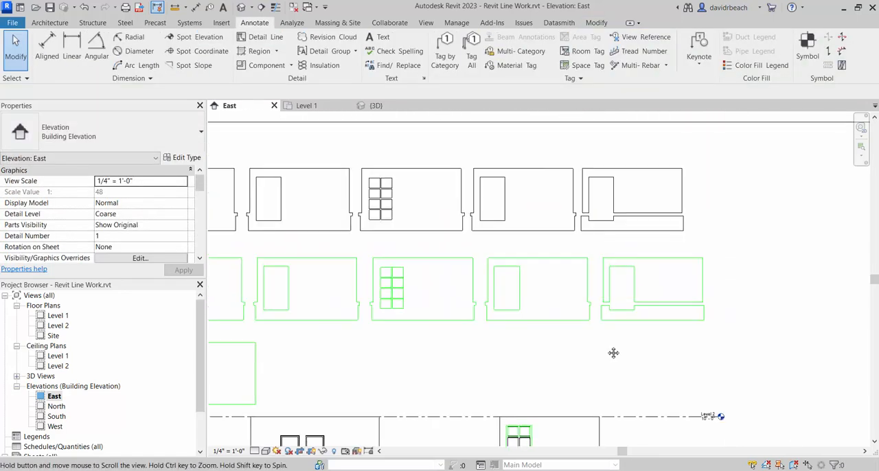
pyautogui.scroll(-1, 657, 359)
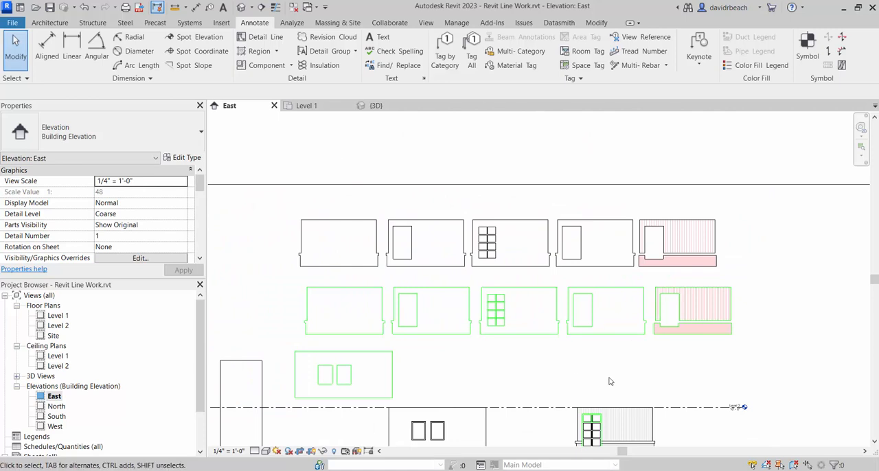
pyautogui.moveTo(523, 375); pyautogui.dragTo(532, 340, button='middle')
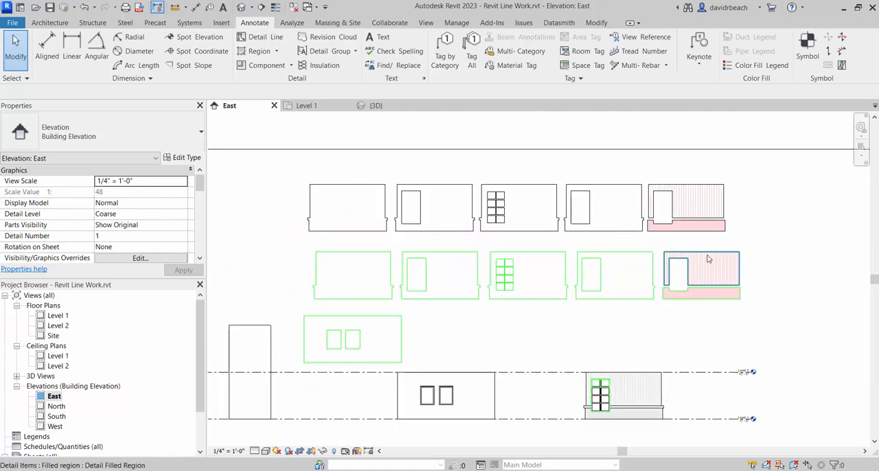
pyautogui.moveTo(705, 292); pyautogui.dragTo(552, 306, button='middle')
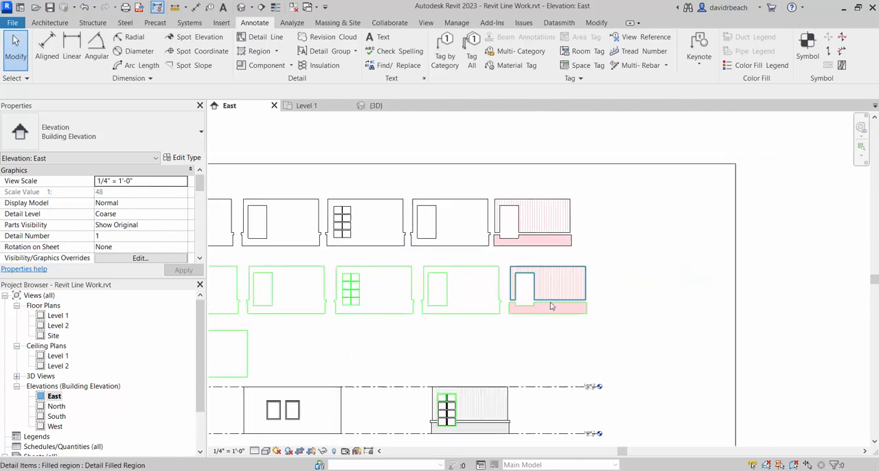
pyautogui.scroll(4, 550, 307)
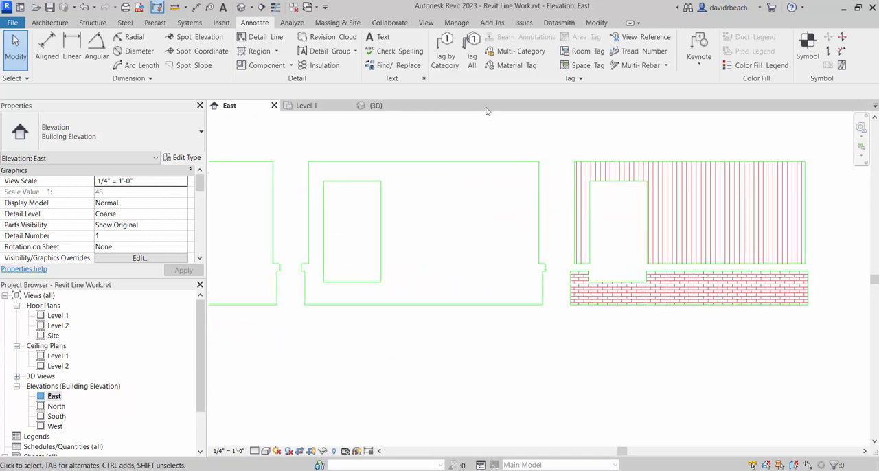
pyautogui.click(268, 37)
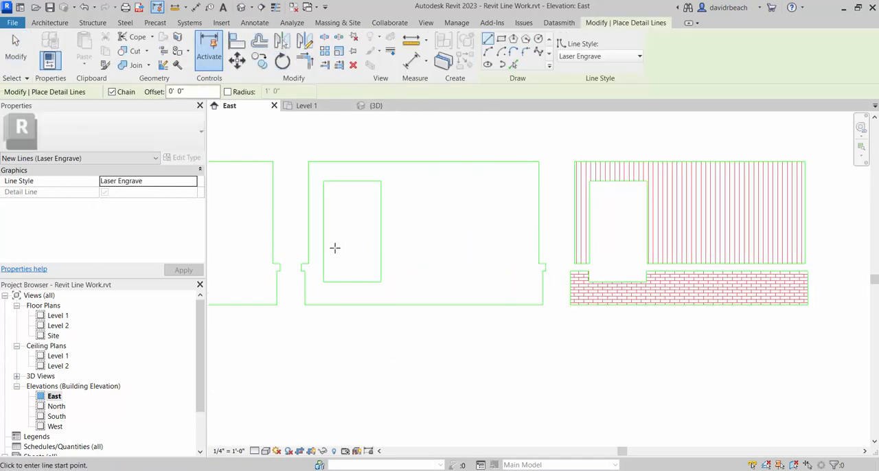
pyautogui.click(502, 40)
pyautogui.scroll(5, 296, 264)
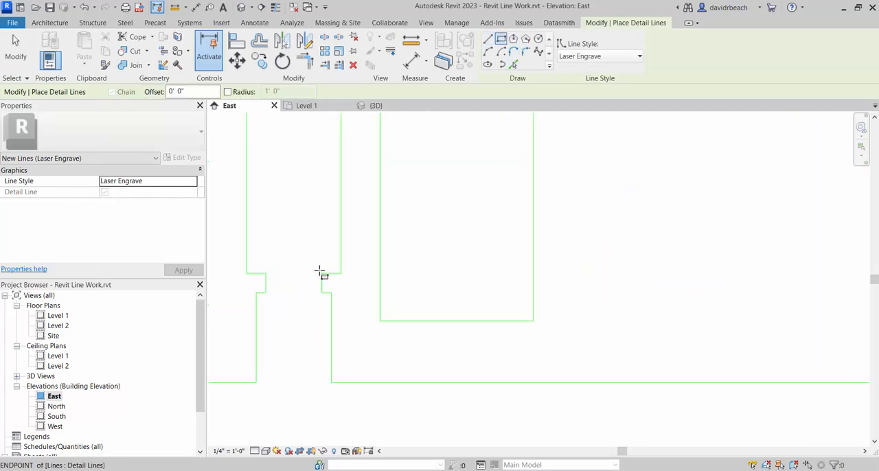
pyautogui.click(320, 272)
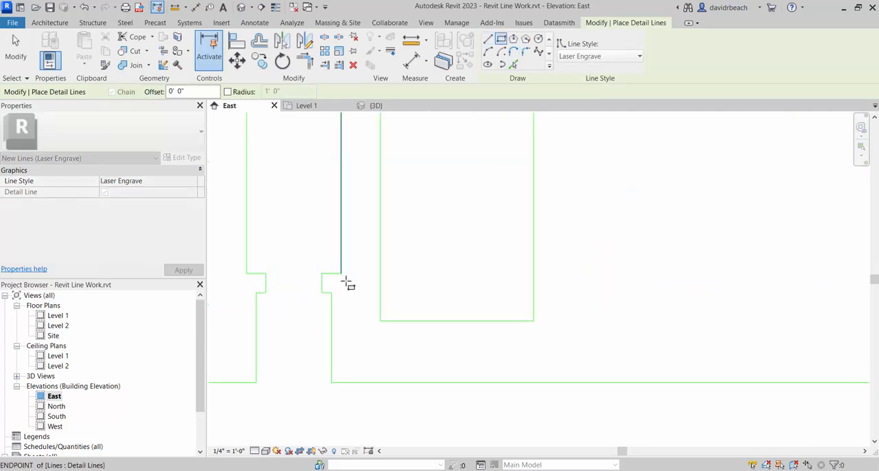
pyautogui.click(381, 292)
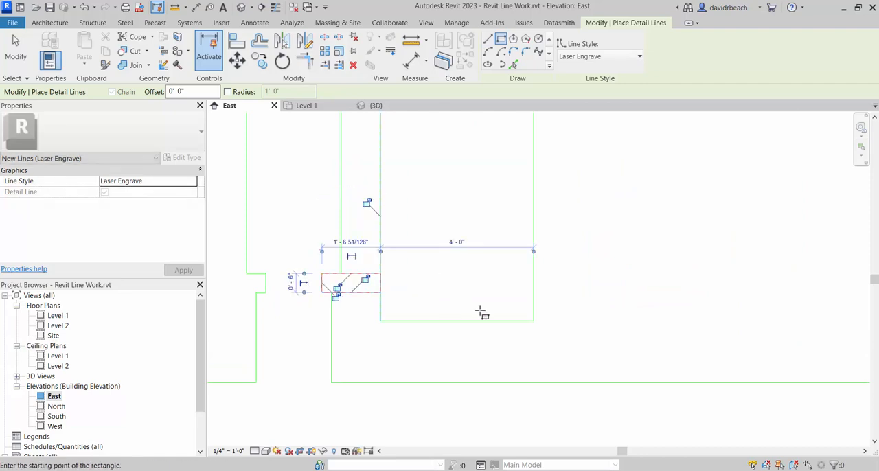
# - Draw a second Laser Engrave rectangle, 11'-5 77/128" by 6", from the door opening's right edge to the wall's right notch
pyautogui.click(534, 293)
pyautogui.scroll(-1, 576, 309)
pyautogui.moveTo(577, 309); pyautogui.dragTo(447, 312, button='middle')
pyautogui.click(788, 280)
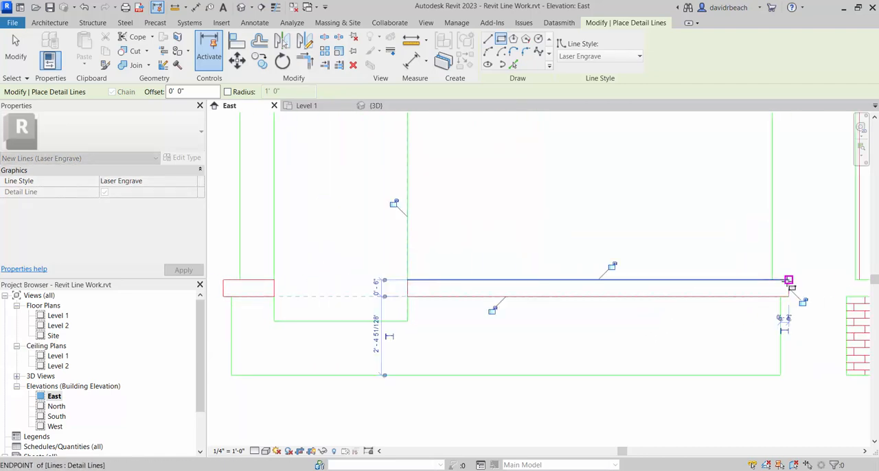
pyautogui.press('Escape')
pyautogui.press('Escape')
# - Move the long trim strip's lines from the wall to the empty space below the brick base piece
pyautogui.scroll(-2, 542, 326)
pyautogui.click(542, 309)
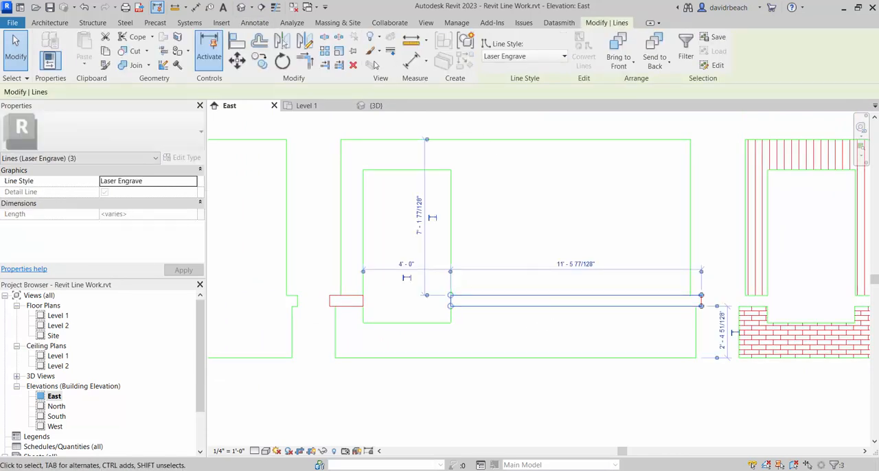
pyautogui.click(240, 63)
pyautogui.scroll(-1, 547, 336)
pyautogui.moveTo(559, 355); pyautogui.dragTo(498, 348, button='middle')
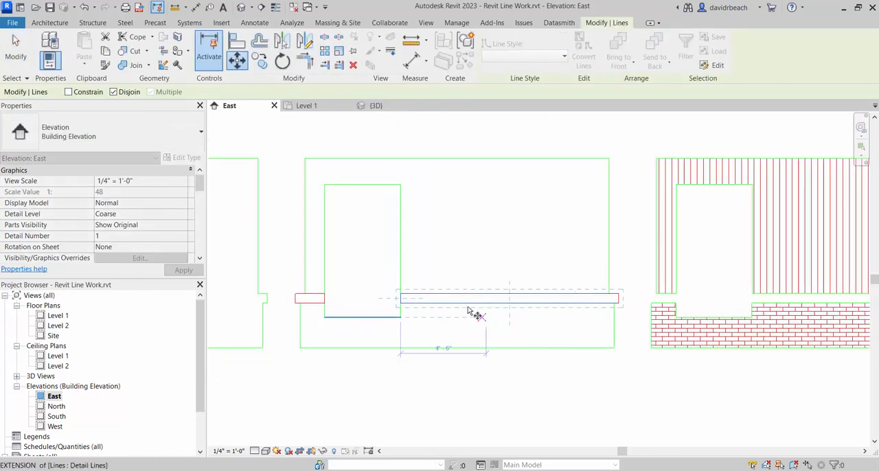
pyautogui.click(468, 304)
pyautogui.moveTo(735, 249); pyautogui.dragTo(375, 252, button='middle')
pyautogui.scroll(-1, 539, 268)
pyautogui.moveTo(553, 243); pyautogui.dragTo(583, 255, button='middle')
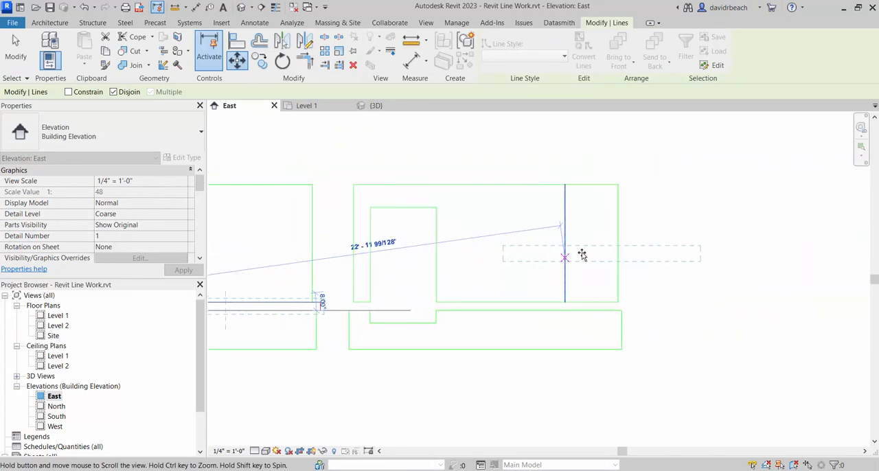
pyautogui.scroll(-1, 454, 384)
pyautogui.click(443, 377)
pyautogui.click(423, 411)
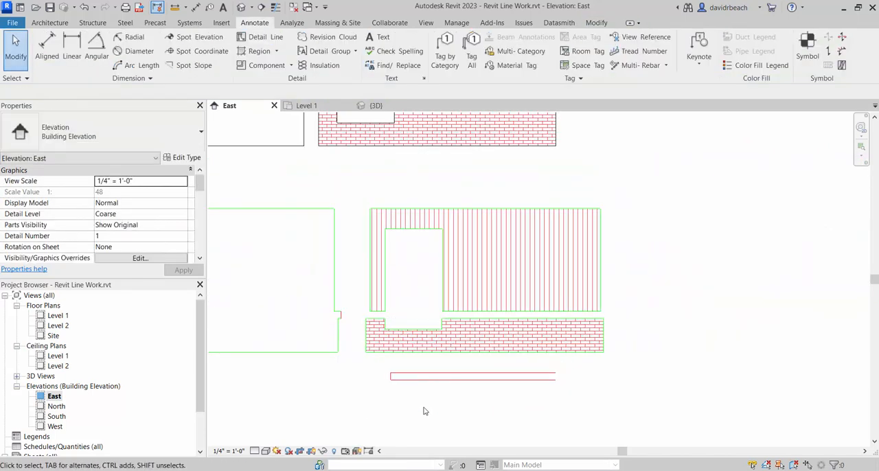
# - Move the leftover short end line from the wall's right notch to close the right end of the long trim strip
pyautogui.moveTo(424, 410); pyautogui.dragTo(526, 380, button='middle')
pyautogui.moveTo(290, 319); pyautogui.dragTo(346, 322, button='middle')
pyautogui.scroll(3, 532, 283)
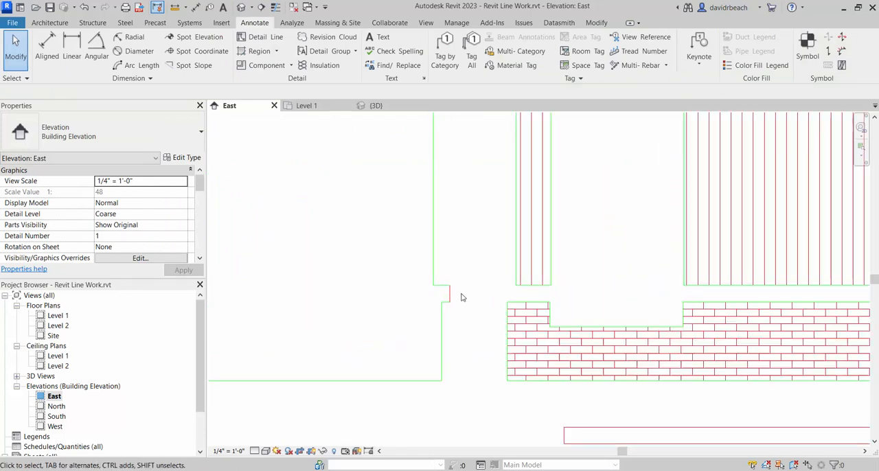
pyautogui.click(450, 295)
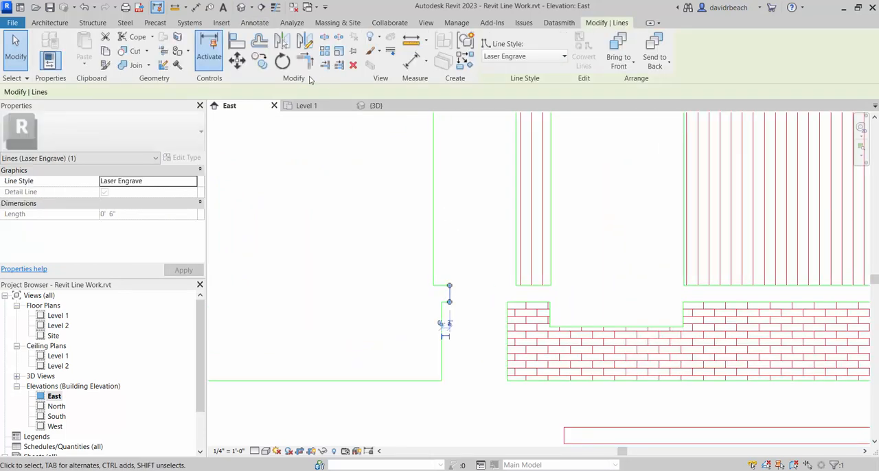
pyautogui.click(237, 60)
pyautogui.click(450, 307)
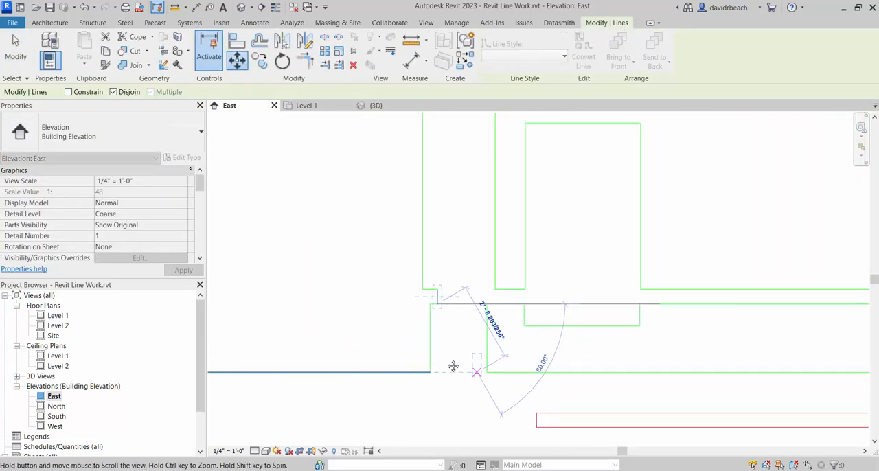
pyautogui.scroll(-1, 454, 364)
pyautogui.click(758, 378)
pyautogui.click(616, 389)
# - Move the short trim rectangle from the wall's left notch to the left of the long strip, aligned with its lower edge
pyautogui.scroll(-1, 532, 369)
pyautogui.moveTo(532, 369); pyautogui.dragTo(833, 364, button='middle')
pyautogui.moveTo(489, 329); pyautogui.dragTo(574, 329, button='middle')
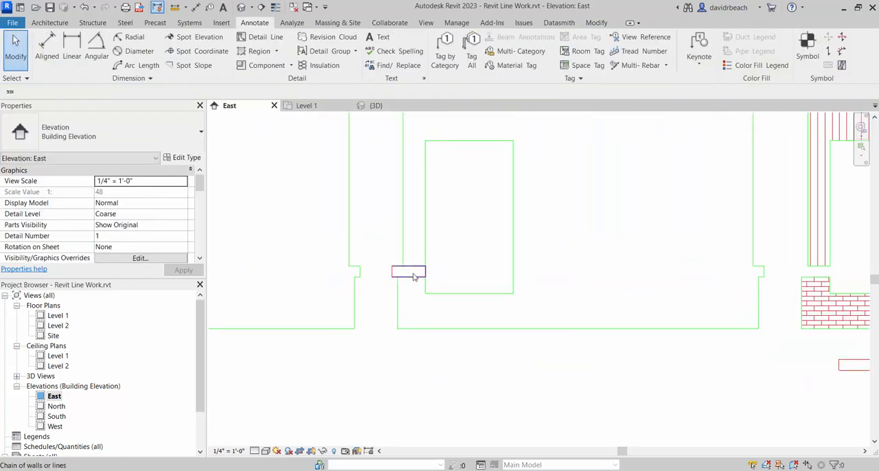
pyautogui.click(414, 277)
pyautogui.scroll(3, 405, 280)
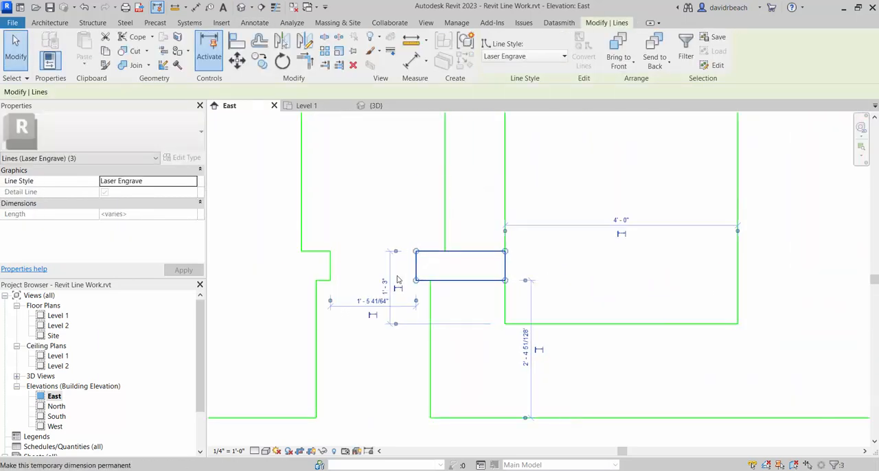
pyautogui.click(239, 67)
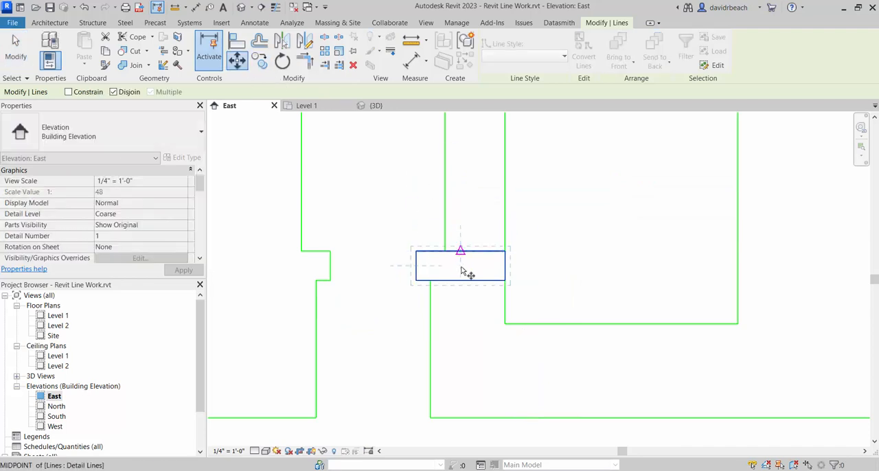
pyautogui.click(505, 280)
pyautogui.scroll(-2, 642, 346)
pyautogui.moveTo(641, 345); pyautogui.dragTo(301, 210, button='middle')
pyautogui.moveTo(582, 297); pyautogui.dragTo(237, 278, button='middle')
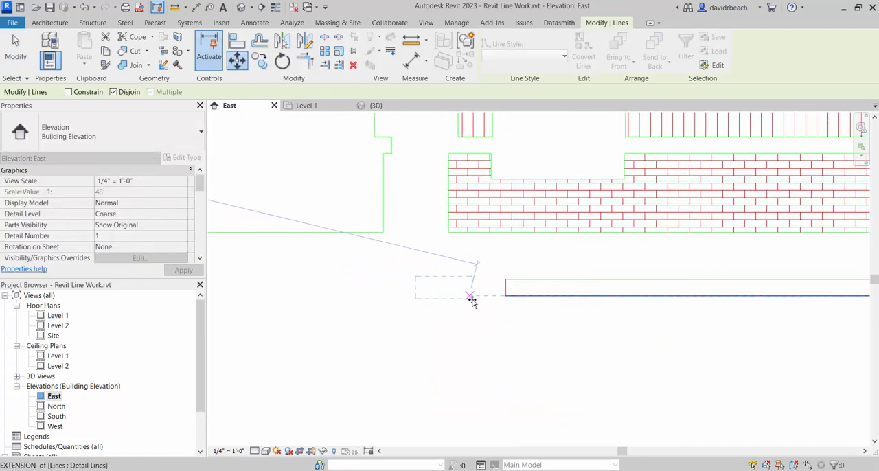
pyautogui.click(492, 296)
pyautogui.press('Escape')
# - Change the line style of both trim strips to Laser Cut
pyautogui.scroll(-2, 499, 354)
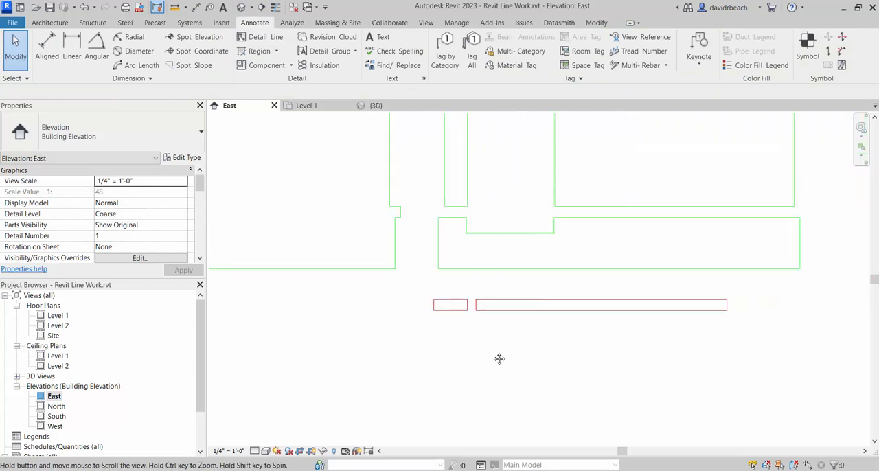
pyautogui.moveTo(381, 291); pyautogui.dragTo(780, 343)
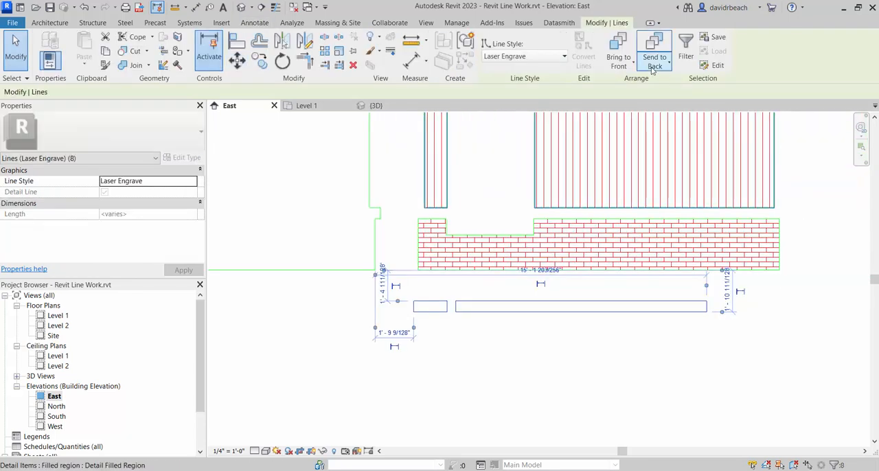
pyautogui.click(550, 56)
pyautogui.click(500, 209)
pyautogui.click(538, 377)
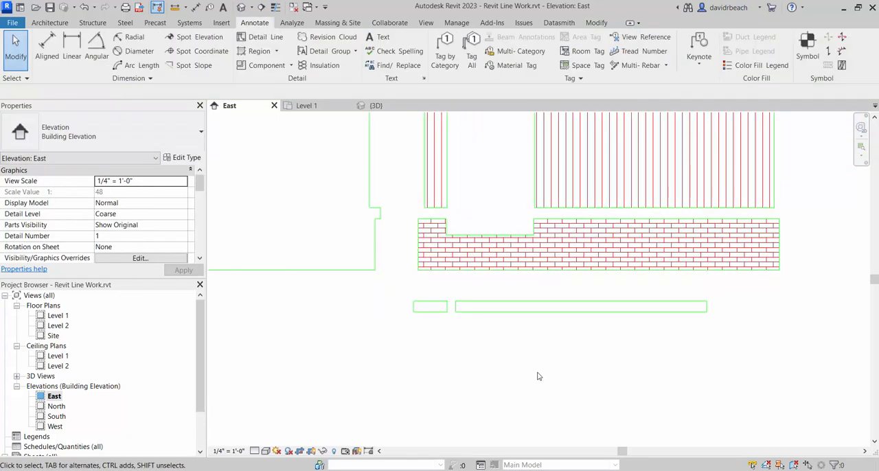
# - Copy the short and long trim strips twice straight upward, stacking three rows below the brick base piece
pyautogui.moveTo(404, 331); pyautogui.dragTo(775, 279)
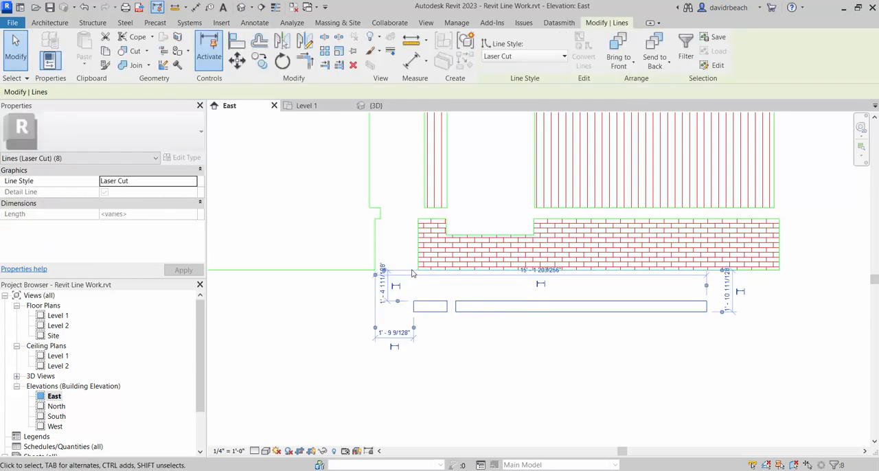
pyautogui.scroll(2, 447, 197)
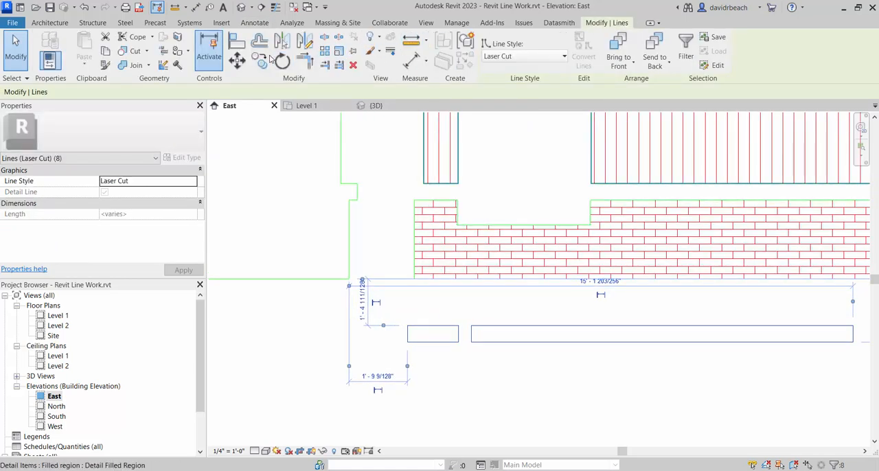
pyautogui.click(262, 61)
pyautogui.scroll(2, 382, 320)
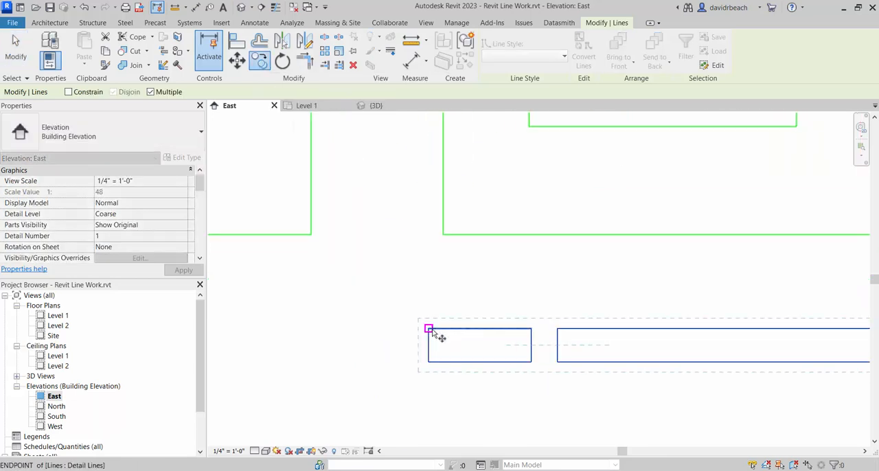
pyautogui.click(428, 362)
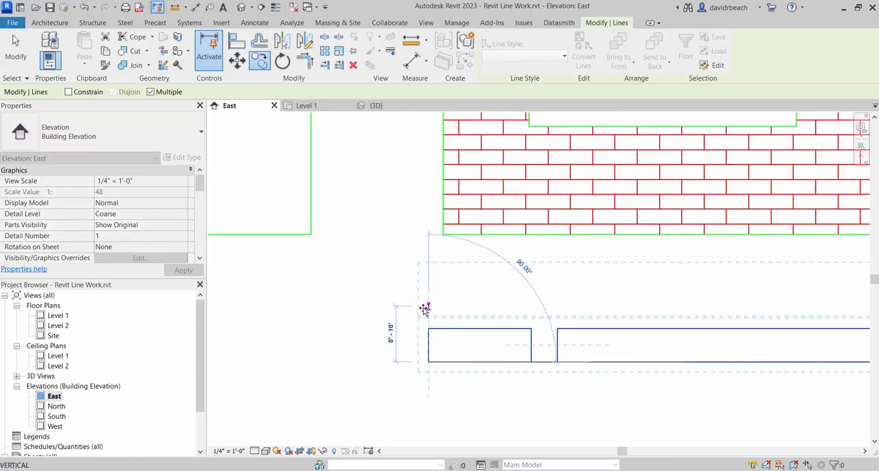
pyautogui.click(425, 309)
pyautogui.scroll(-1, 424, 353)
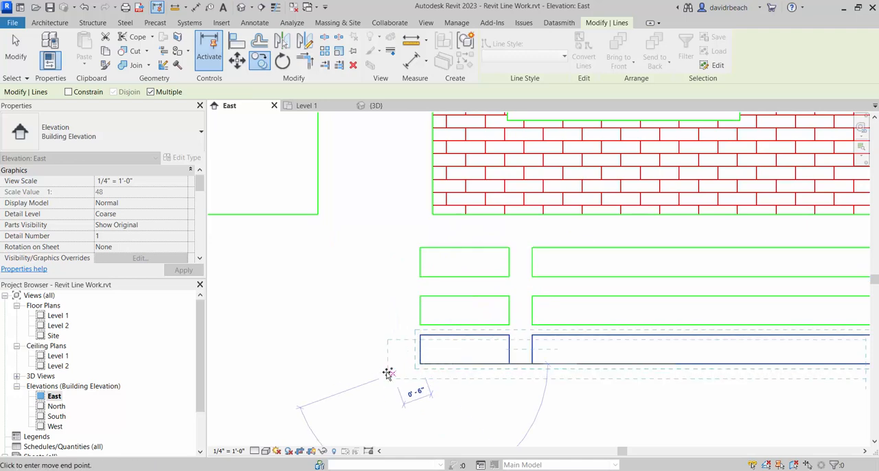
pyautogui.press('Escape')
pyautogui.press('Escape')
# - Examine the stacked trim strips and the complete set of wall pieces in the East elevation
pyautogui.scroll(-8, 348, 320)
pyautogui.scroll(1, 564, 269)
pyautogui.moveTo(410, 311)
pyautogui.mouseDown(button='middle')
pyautogui.moveTo(542, 278)
pyautogui.moveTo(513, 297)
pyautogui.mouseUp(button='middle')
pyautogui.scroll(-2, 542, 277)
pyautogui.scroll(-1, 371, 235)
pyautogui.moveTo(372, 235); pyautogui.dragTo(590, 287, button='middle')
pyautogui.scroll(-2, 514, 332)
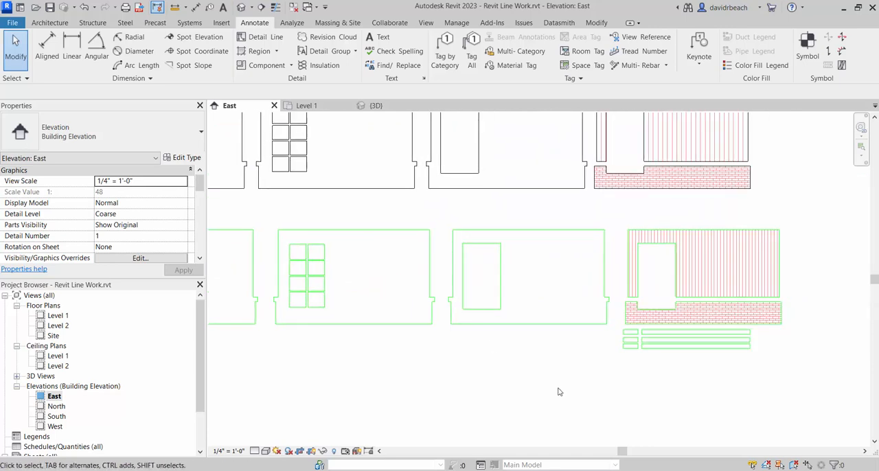
pyautogui.scroll(-4, 711, 434)
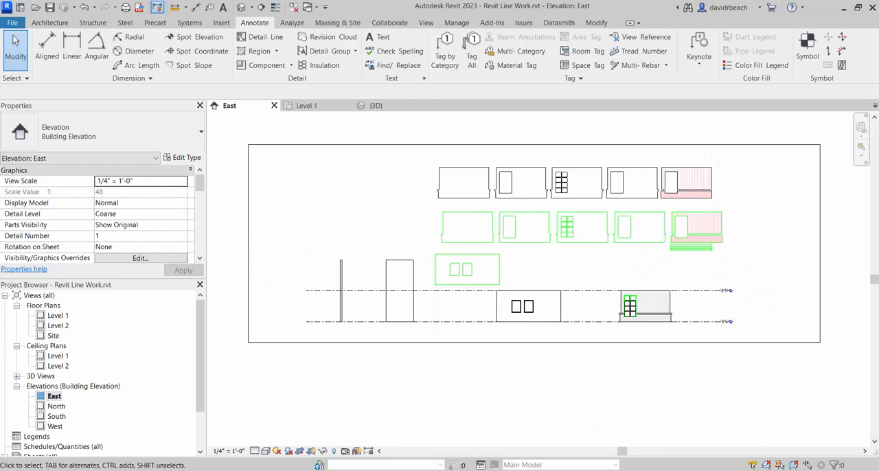
# - Switch to LightBurn, maximize its window and examine the empty laser bed workspace
pyautogui.click(633, 470)
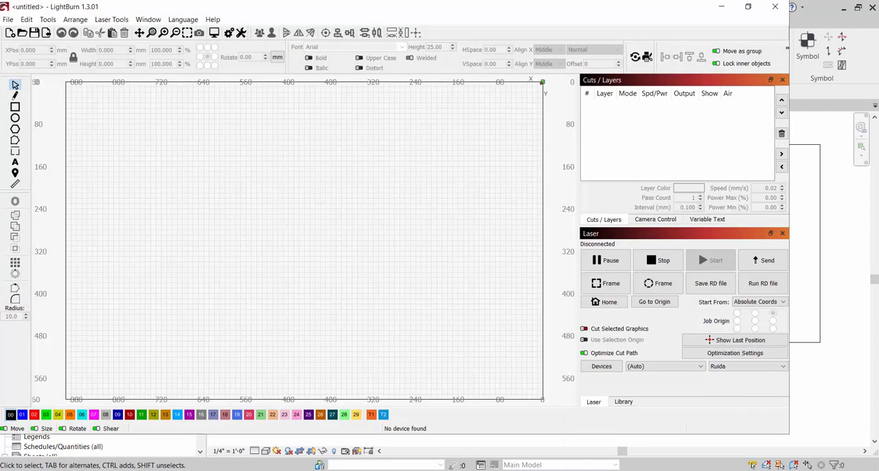
pyautogui.click(748, 7)
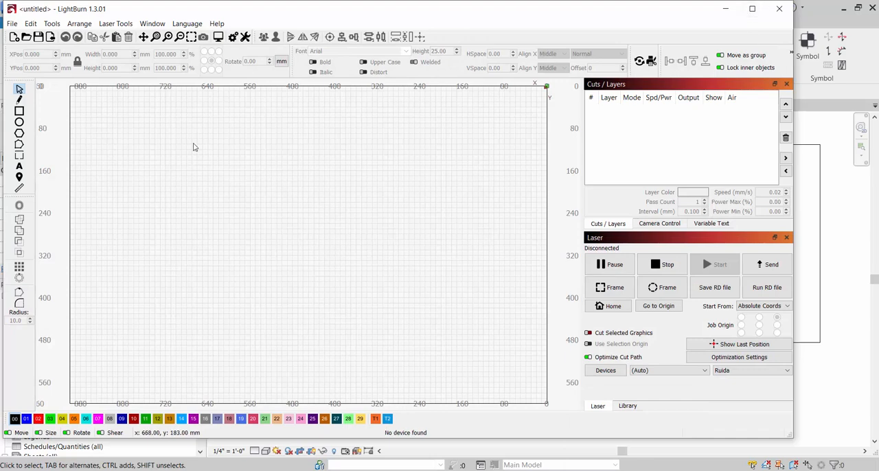
pyautogui.click(752, 8)
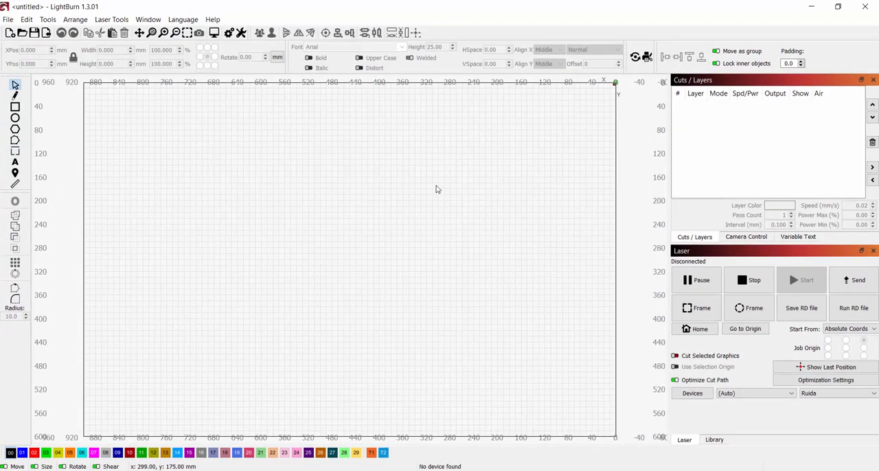
pyautogui.scroll(-2, 371, 215)
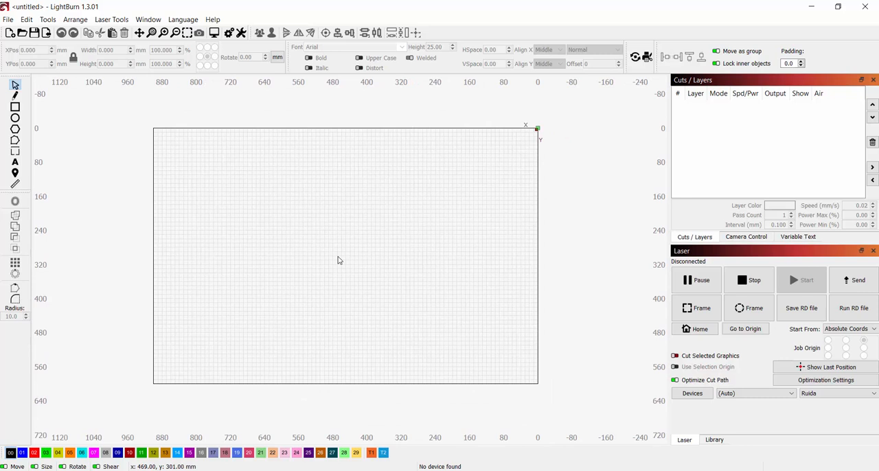
pyautogui.moveTo(390, 286); pyautogui.dragTo(423, 288, button='middle')
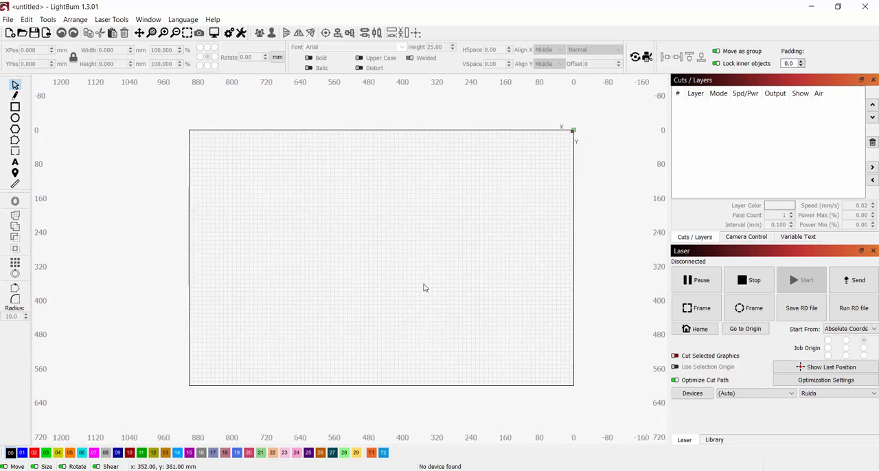
pyautogui.scroll(1, 408, 292)
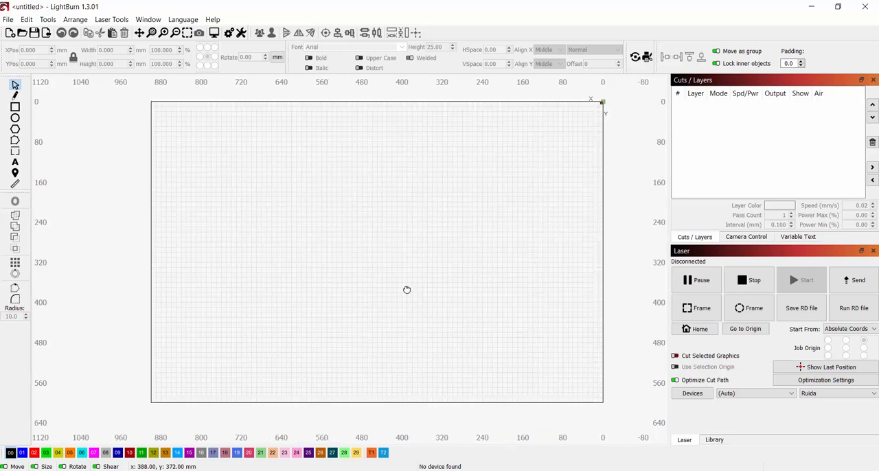
pyautogui.moveTo(406, 290); pyautogui.dragTo(388, 298, button='middle')
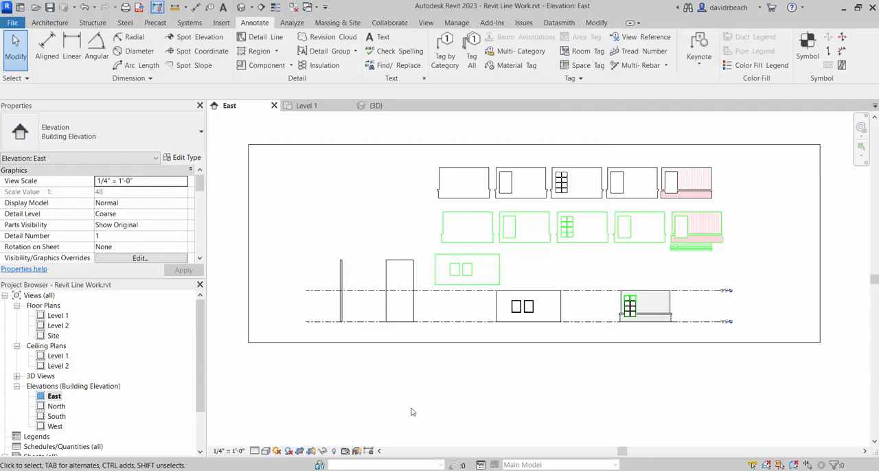
# - Return to Revit and delete the sheet A101 - Unnamed from the project
pyautogui.scroll(-2, 412, 412)
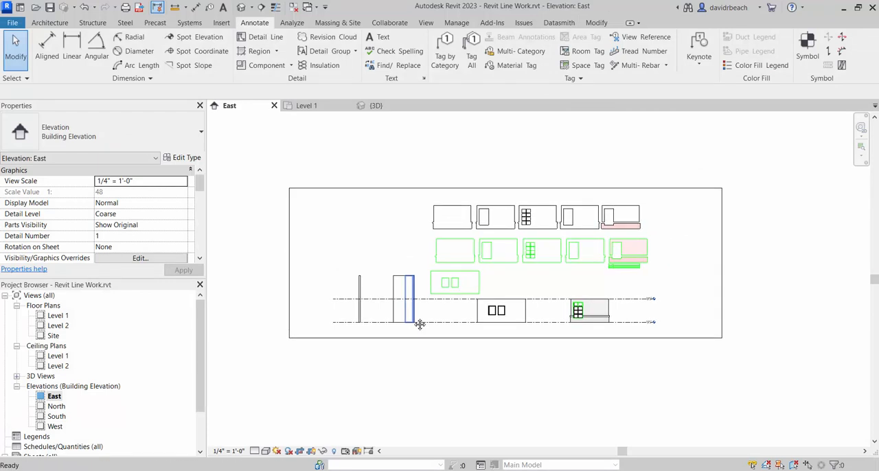
pyautogui.scroll(-2, 190, 348)
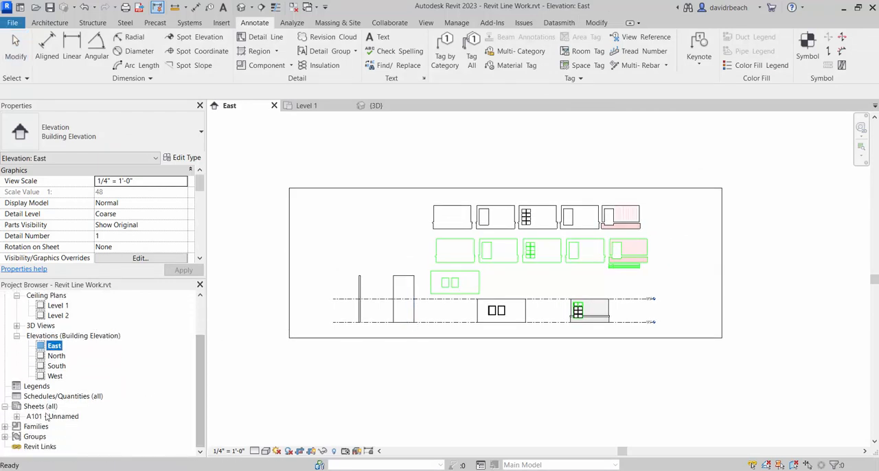
pyautogui.rightClick(46, 416)
pyautogui.click(74, 283)
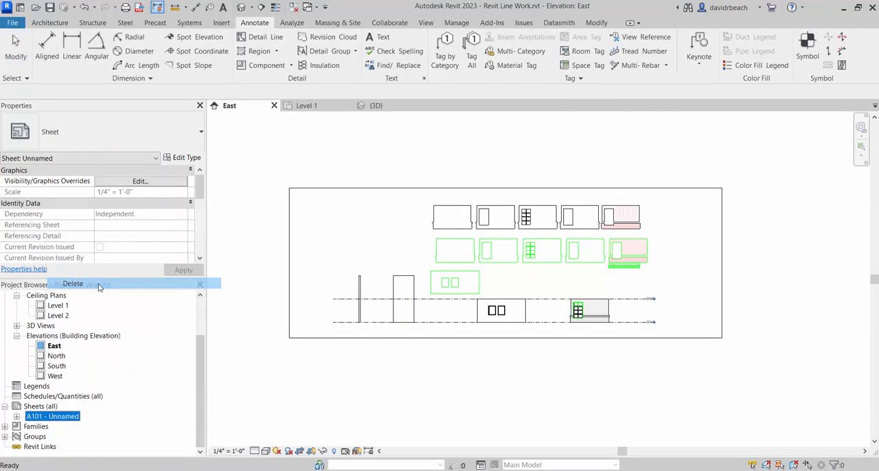
pyautogui.click(379, 355)
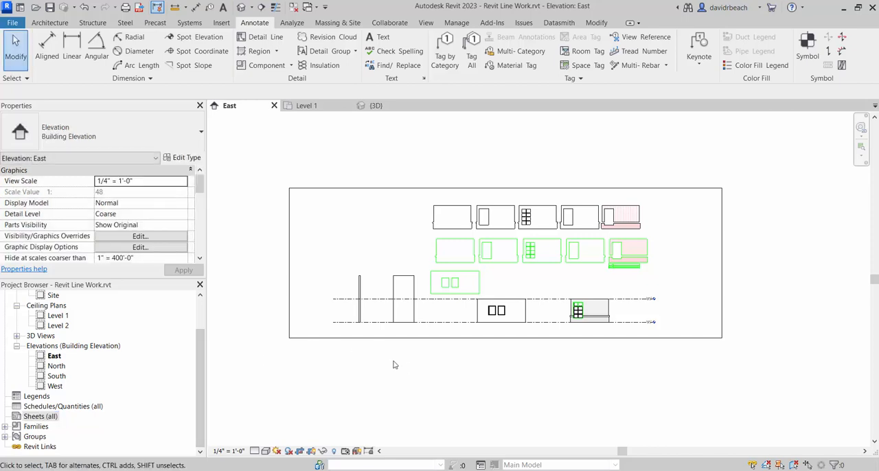
# - Select the East elevation's crop region and shift it slightly to the right of the drawn pieces
pyautogui.moveTo(392, 364); pyautogui.dragTo(425, 385, button='middle')
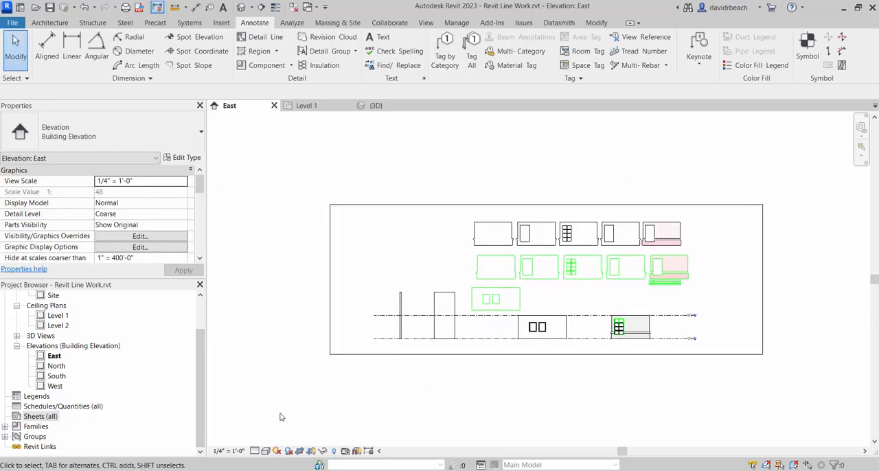
pyautogui.click(761, 273)
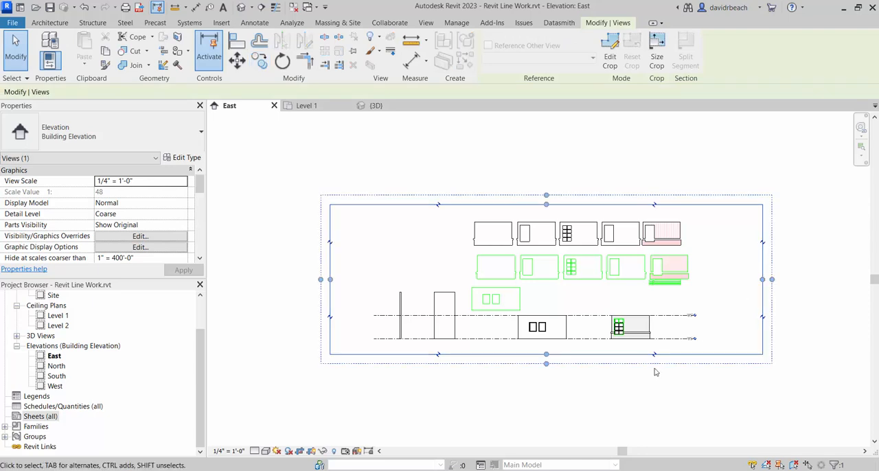
pyautogui.click(605, 388)
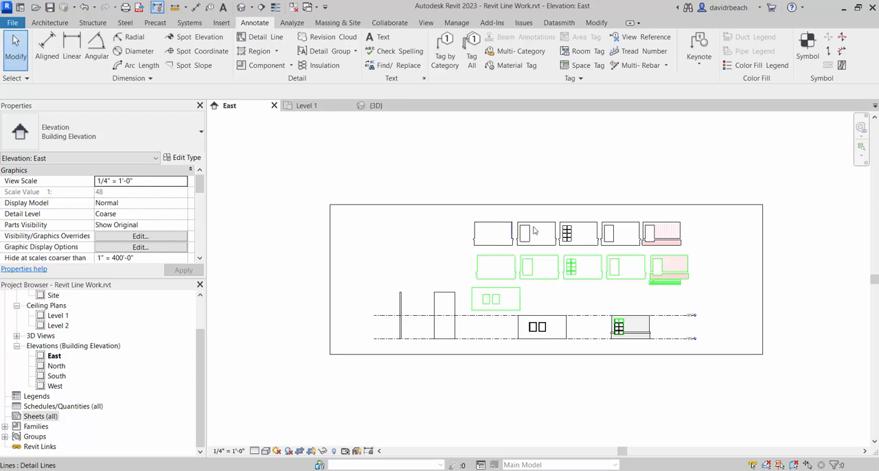
pyautogui.click(456, 206)
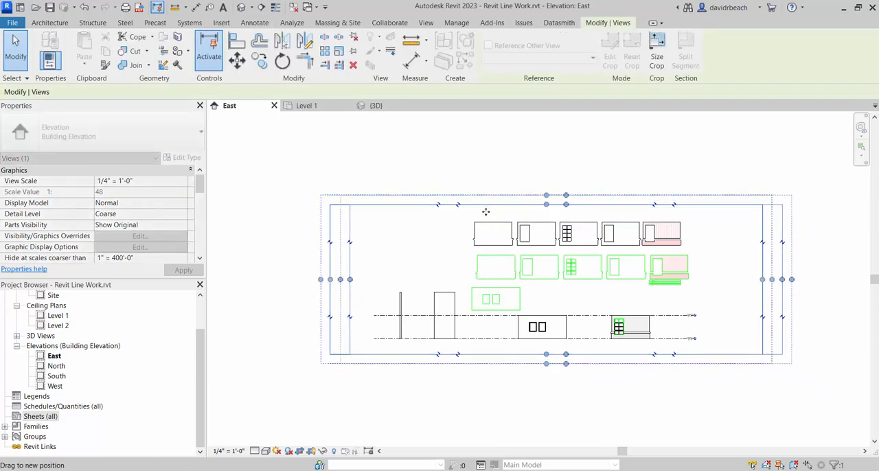
pyautogui.moveTo(485, 211); pyautogui.dragTo(486, 211)
pyautogui.click(295, 215)
pyautogui.moveTo(268, 248); pyautogui.dragTo(265, 256, button='middle')
# - Turn off Crop View, Crop Region Visible and Annotation Crop for the East elevation
pyautogui.moveTo(200, 184); pyautogui.dragTo(199, 214)
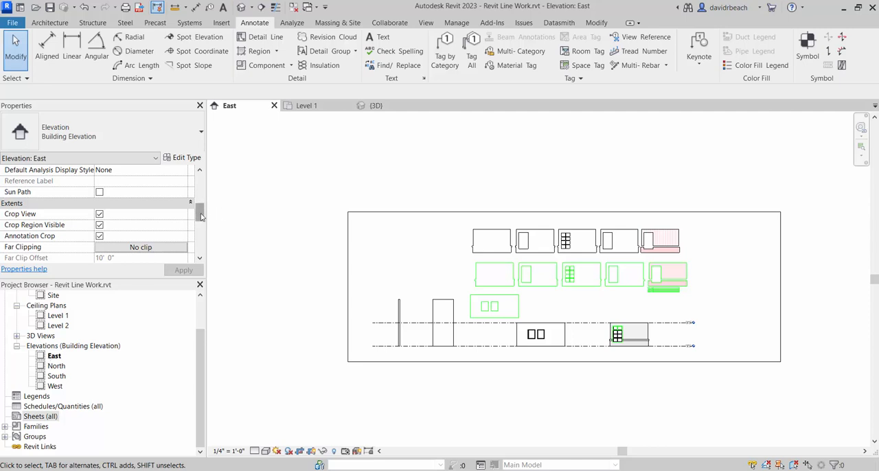
pyautogui.moveTo(200, 214); pyautogui.dragTo(201, 217)
pyautogui.click(99, 202)
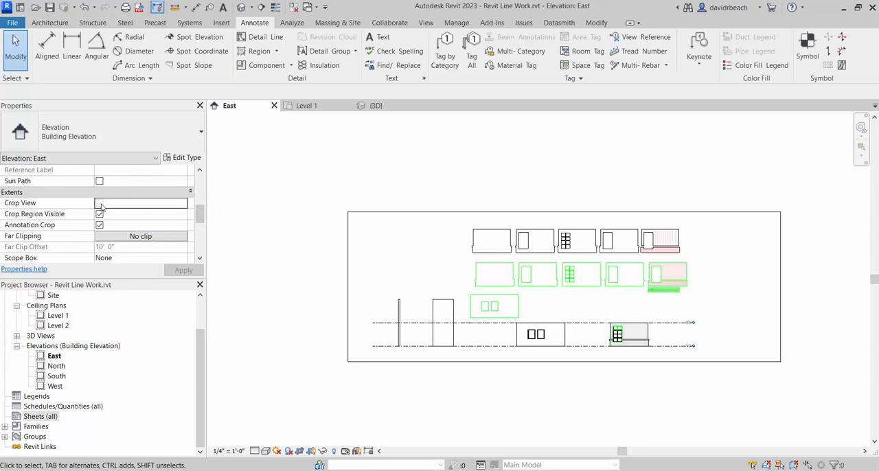
pyautogui.click(99, 214)
pyautogui.click(100, 225)
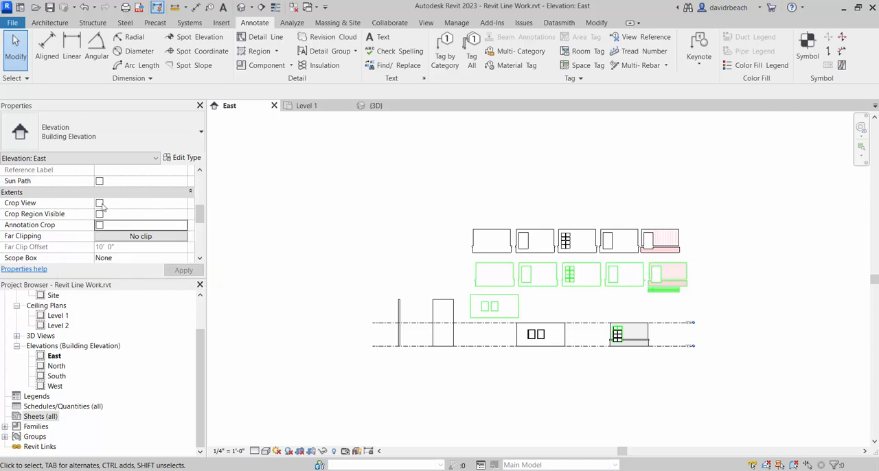
# - Turn Crop View, Crop Region Visible and Annotation Crop back on for the East elevation
pyautogui.click(99, 203)
pyautogui.click(100, 214)
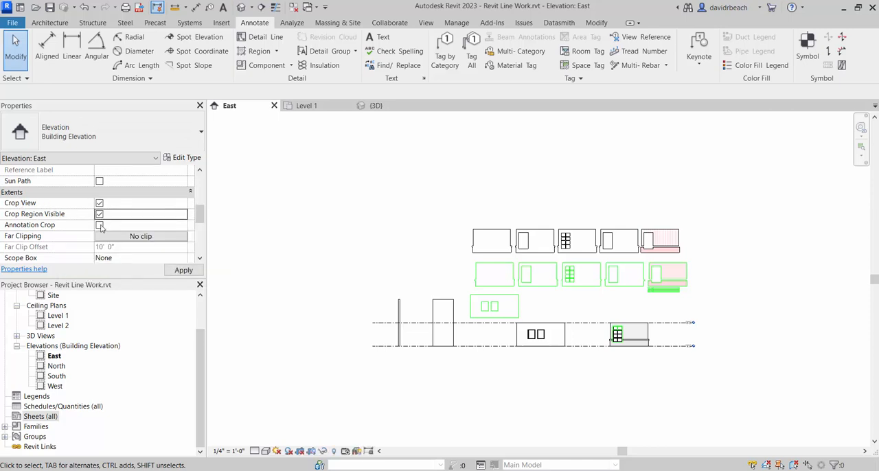
pyautogui.click(100, 225)
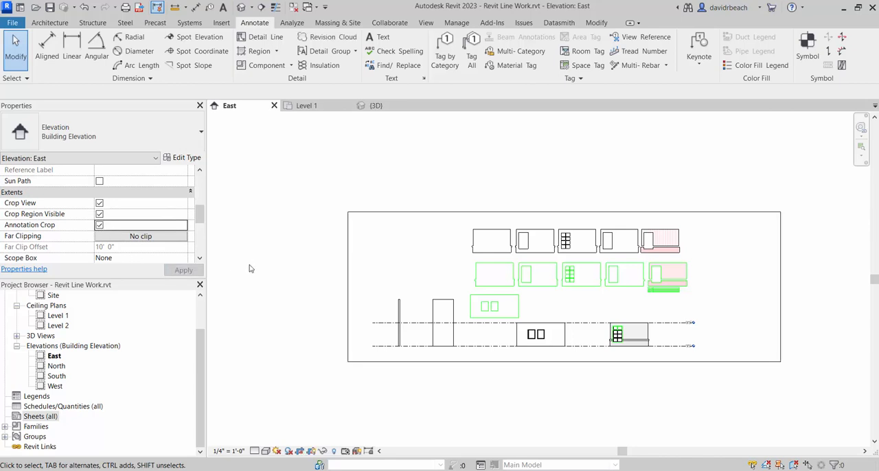
# - Pull the crop region's left, top and right edges in around the green pieces, excluding the upper black row
pyautogui.click(348, 265)
pyautogui.scroll(-2, 396, 290)
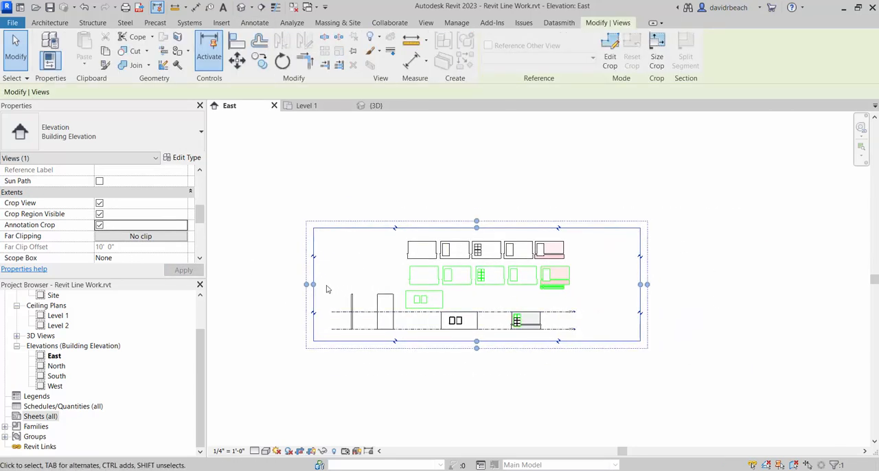
pyautogui.moveTo(314, 285); pyautogui.dragTo(398, 284)
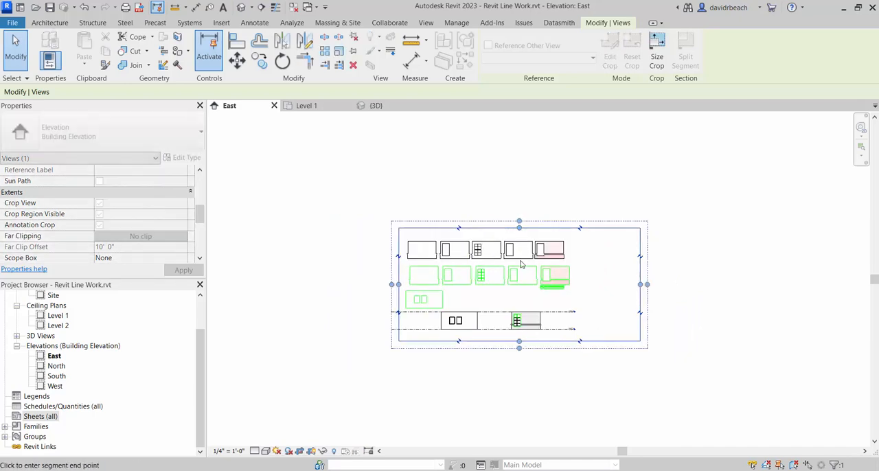
pyautogui.moveTo(521, 265); pyautogui.dragTo(520, 261)
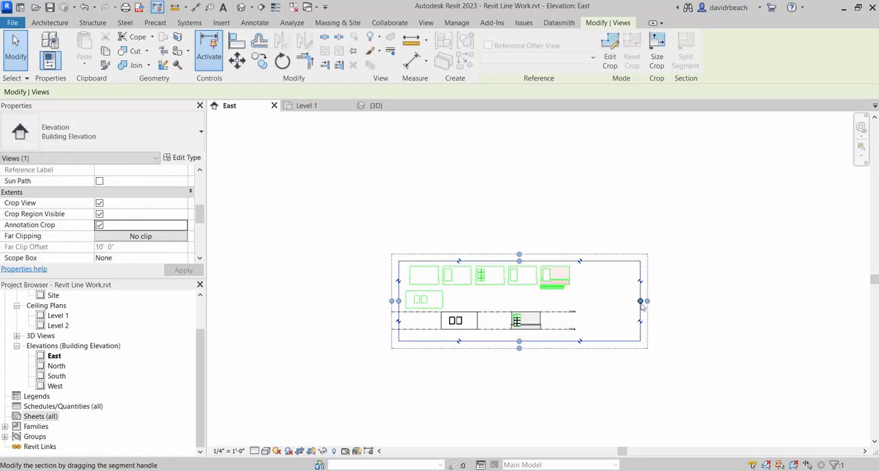
pyautogui.moveTo(640, 301); pyautogui.dragTo(577, 300)
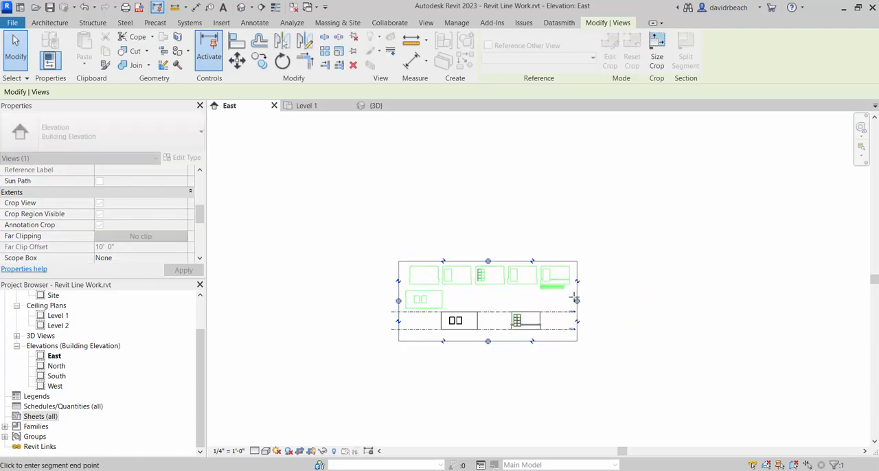
# - Tighten the crop region's left edge and raise its bottom edge to just below the trim strips, leaving only the green wall row
pyautogui.scroll(2, 472, 318)
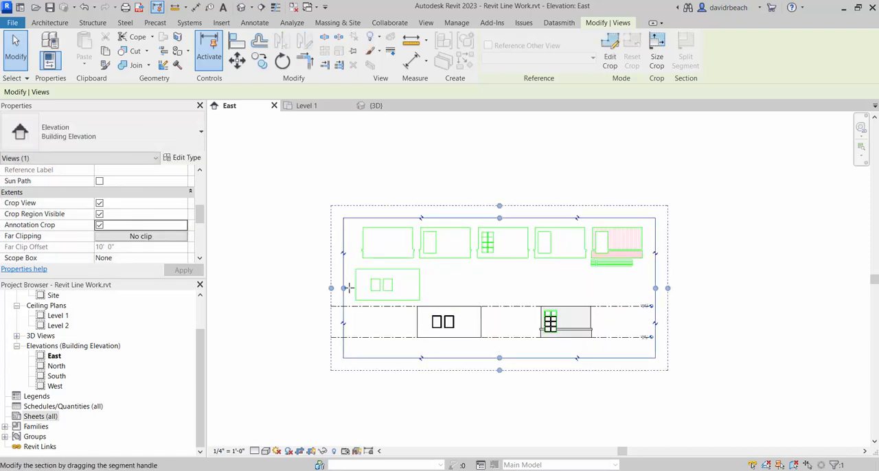
pyautogui.moveTo(349, 289); pyautogui.dragTo(355, 289)
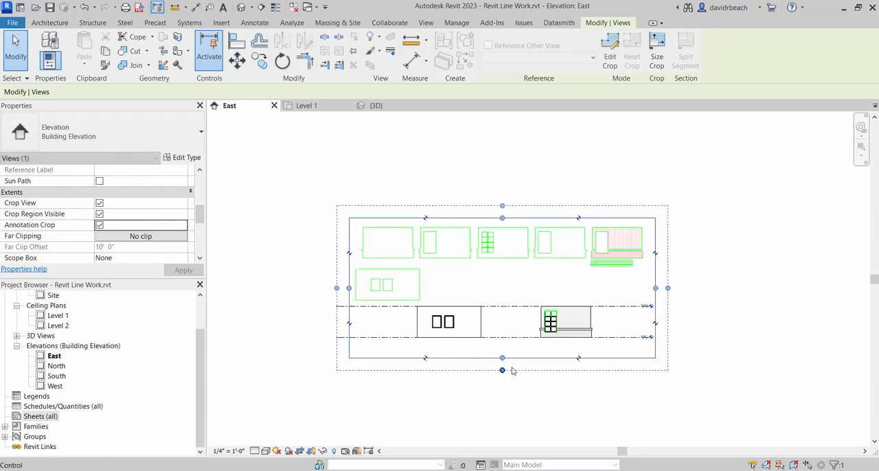
pyautogui.moveTo(502, 370); pyautogui.dragTo(517, 273)
pyautogui.click(517, 300)
pyautogui.scroll(4, 578, 245)
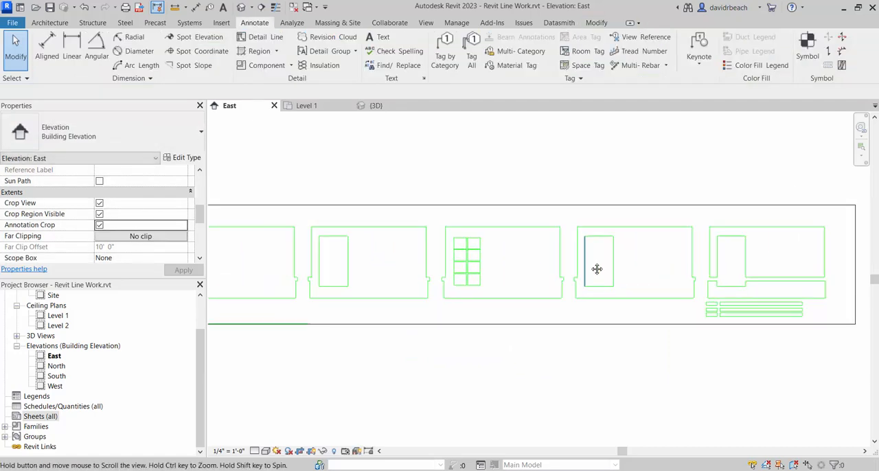
pyautogui.scroll(-4, 597, 269)
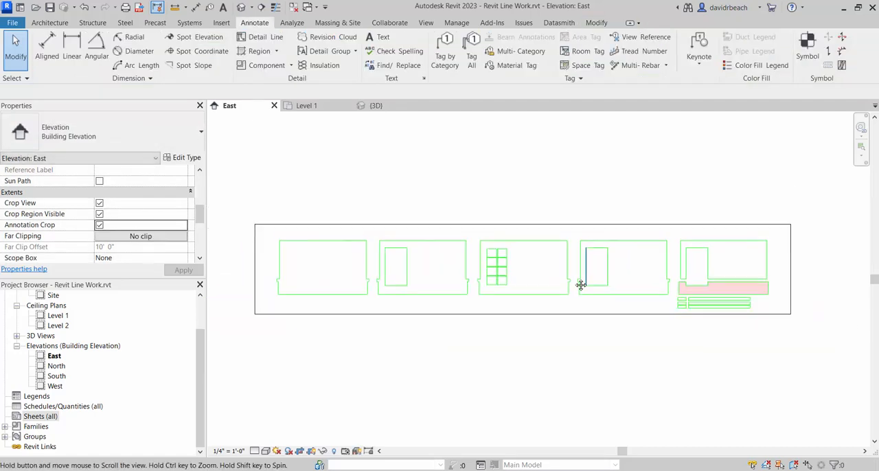
# - Set the East elevation's view scale to 1/4" = 1'-0"
pyautogui.click(227, 453)
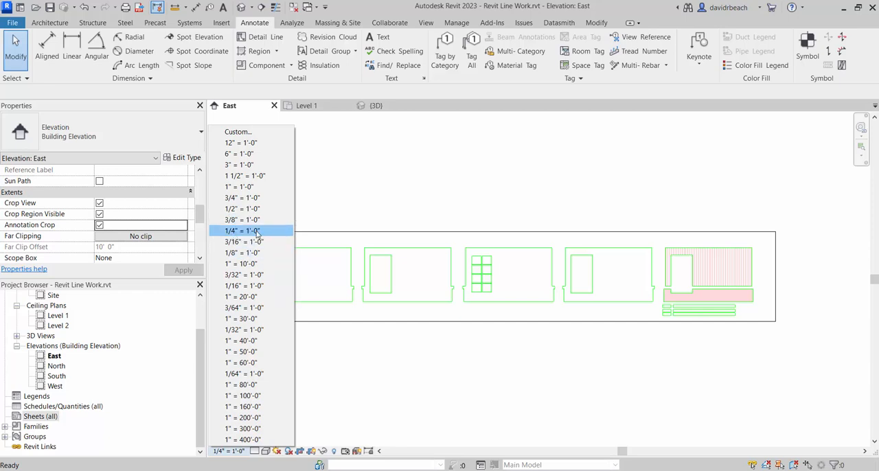
pyautogui.click(246, 232)
pyautogui.moveTo(329, 398); pyautogui.dragTo(344, 399, button='middle')
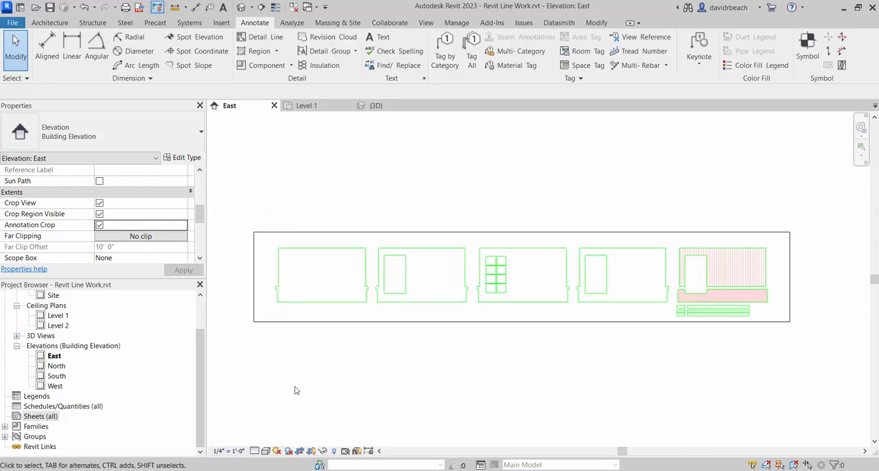
# - Start a new sheet and load the Revit_Laser_Sheet.rfa title block family from the Desktop
pyautogui.click(38, 416)
pyautogui.rightClick(38, 417)
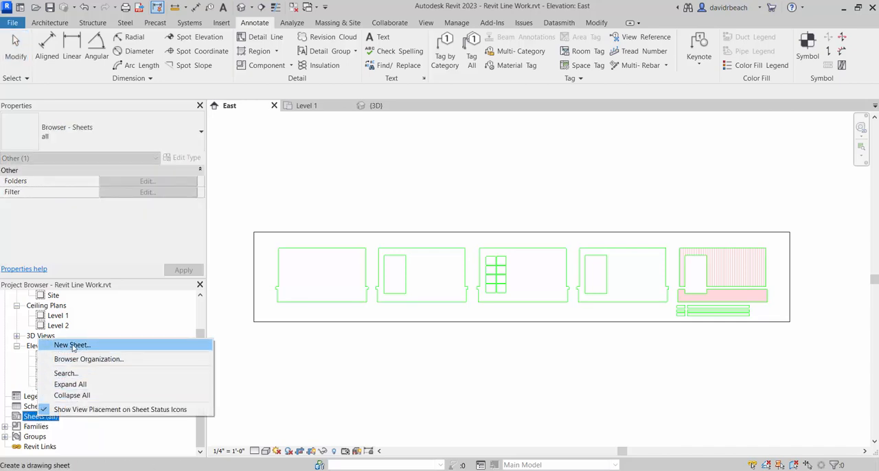
pyautogui.click(68, 344)
pyautogui.click(523, 118)
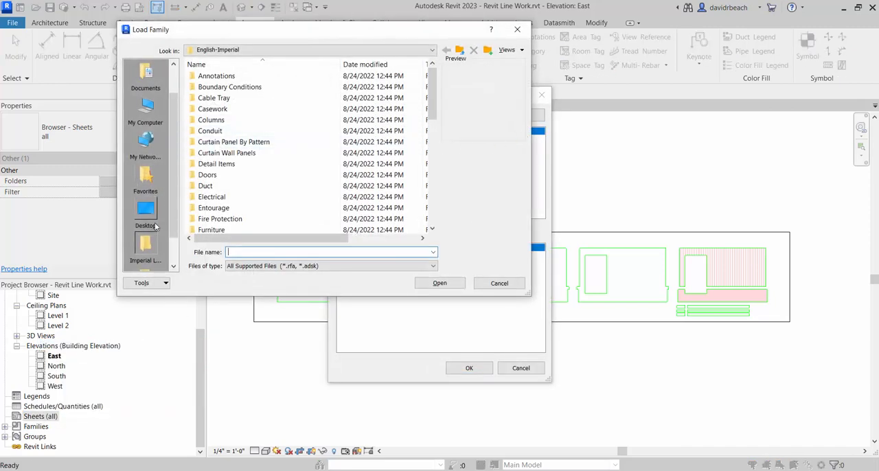
pyautogui.click(146, 210)
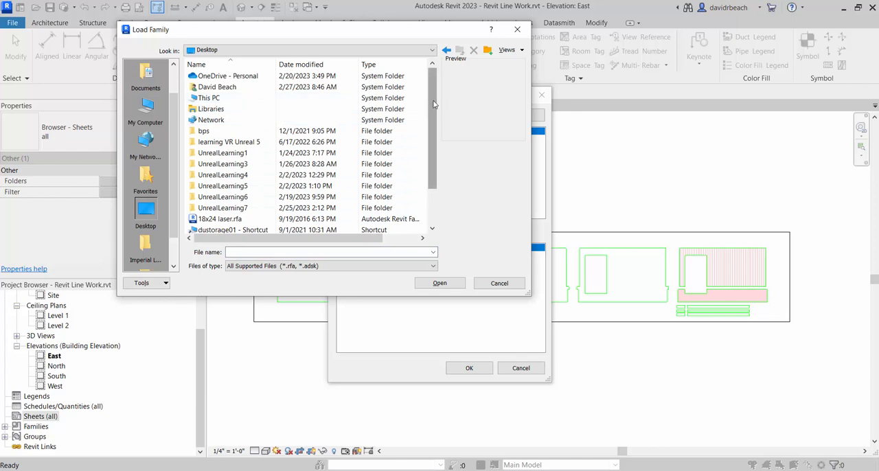
pyautogui.moveTo(437, 128); pyautogui.dragTo(436, 162)
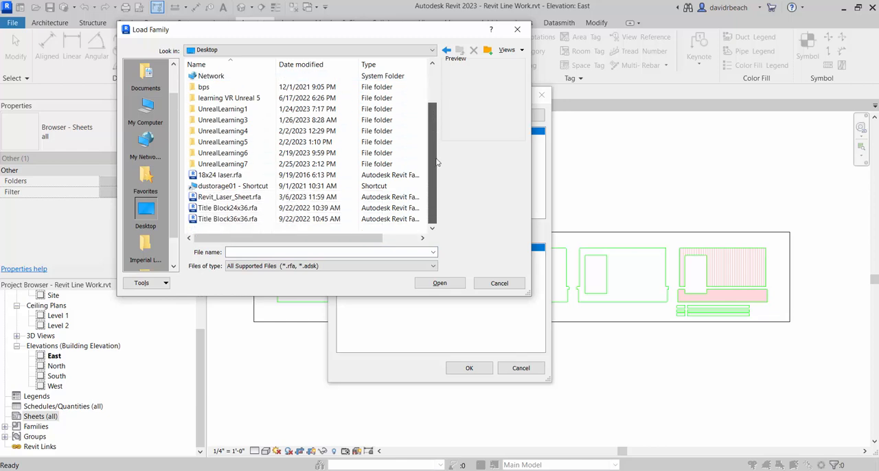
pyautogui.click(230, 198)
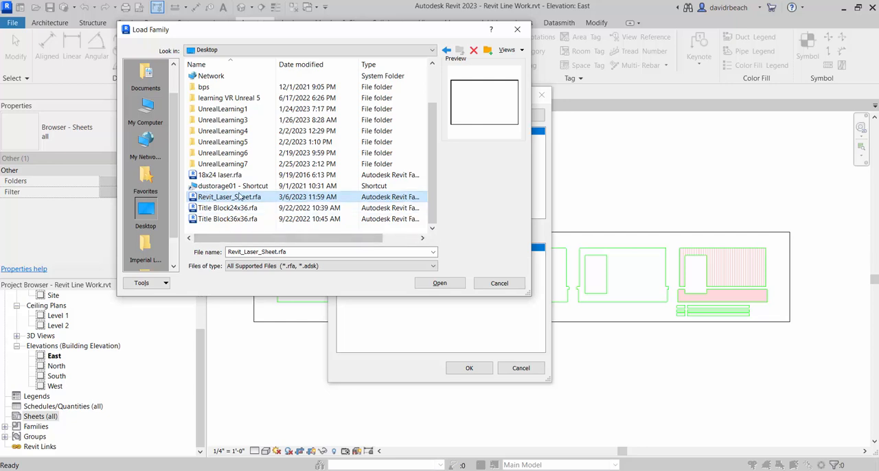
pyautogui.click(441, 284)
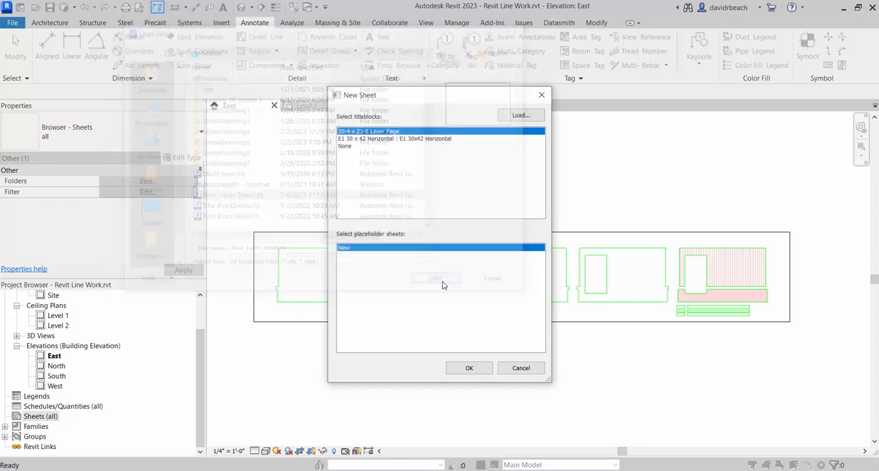
# - Create the new sheet using the Revit_Laser_Sheet title block
pyautogui.click(371, 147)
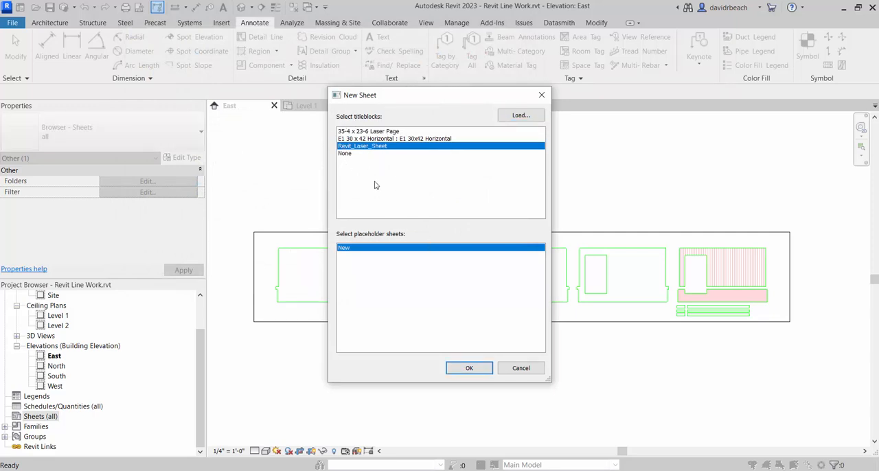
pyautogui.click(451, 370)
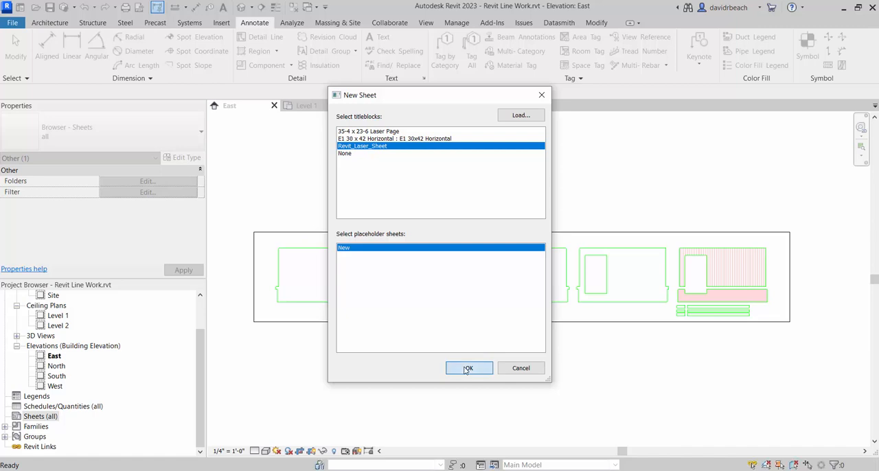
pyautogui.scroll(-2, 421, 359)
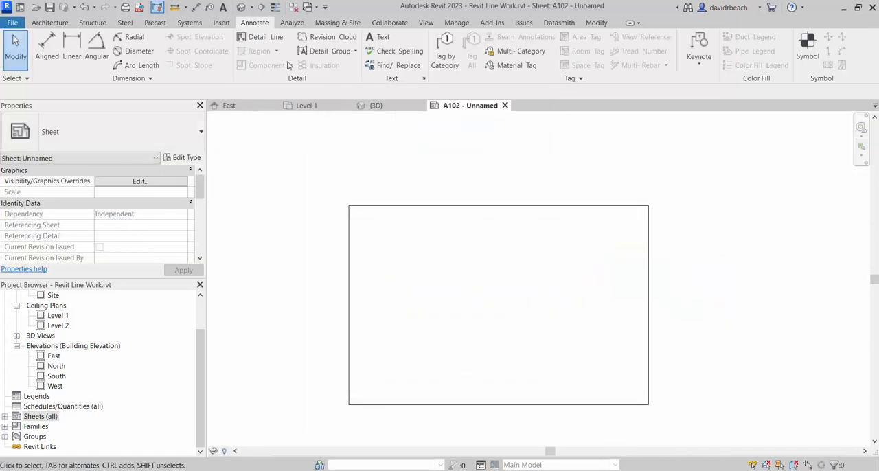
# - Measure the sheet's width along its top edge from corner to corner
pyautogui.click(174, 11)
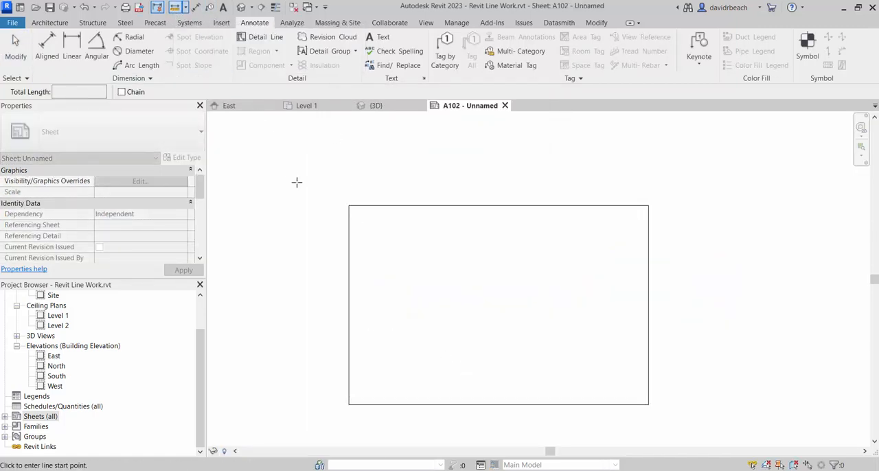
pyautogui.click(349, 205)
pyautogui.click(647, 205)
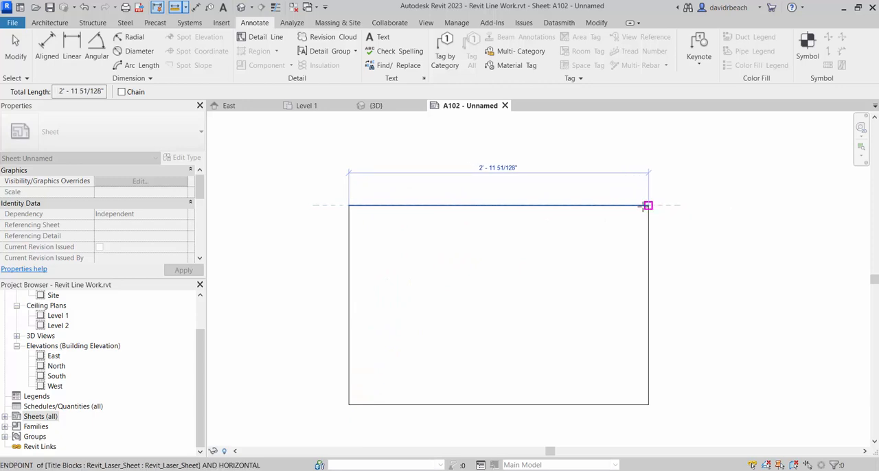
pyautogui.press('Escape')
pyautogui.press('Escape')
# - Place the East elevation on the sheet, inside the border near its upper-left corner
pyautogui.scroll(3, 528, 257)
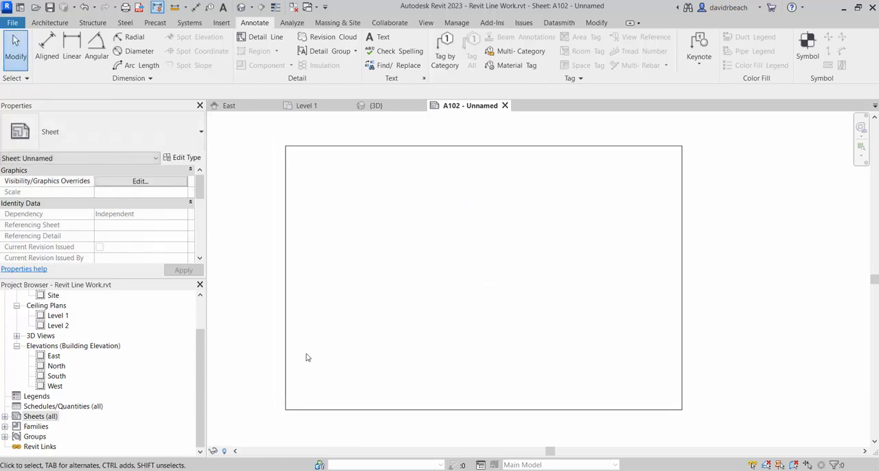
pyautogui.moveTo(200, 349); pyautogui.dragTo(198, 329)
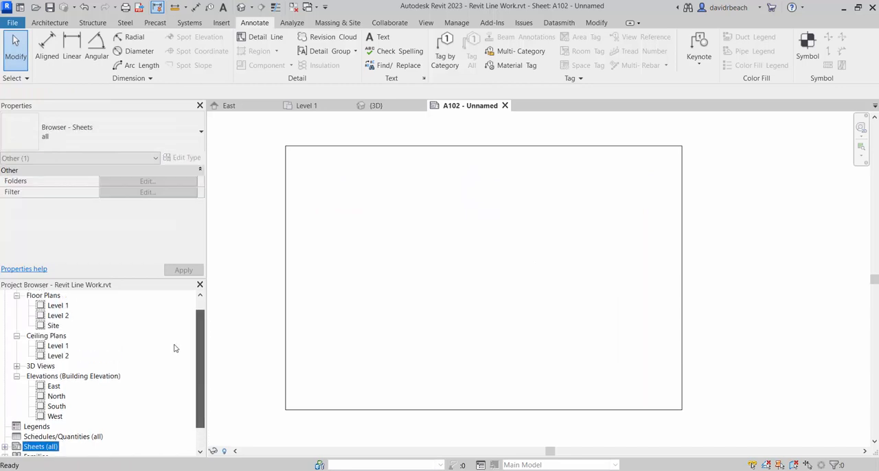
pyautogui.click(53, 388)
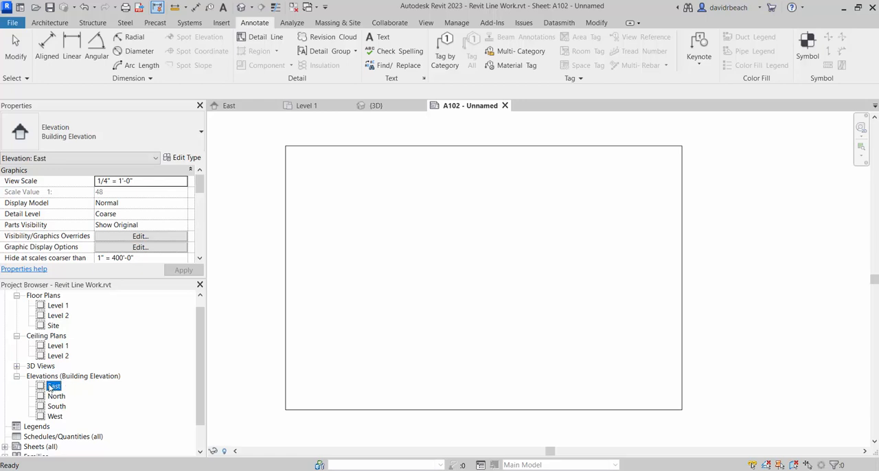
pyautogui.moveTo(53, 388); pyautogui.dragTo(374, 202)
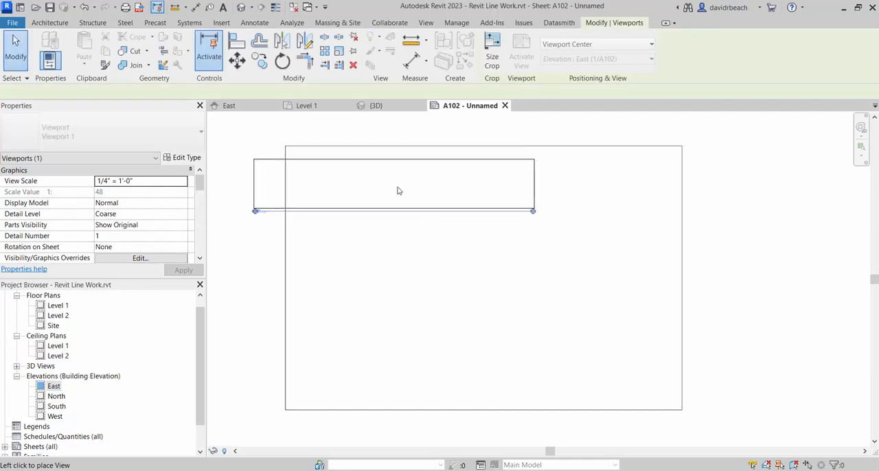
pyautogui.click(431, 180)
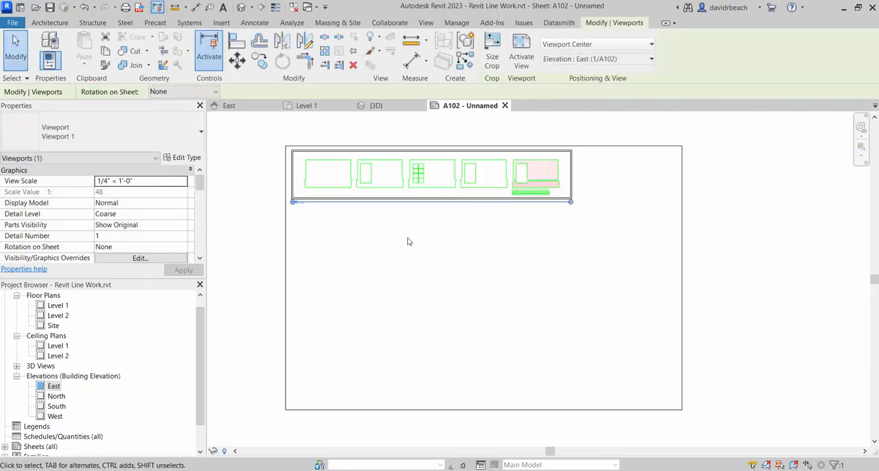
# - Move the East viewport tight into the sheet border's upper-left corner and deselect it
pyautogui.scroll(4, 407, 242)
pyautogui.scroll(3, 300, 160)
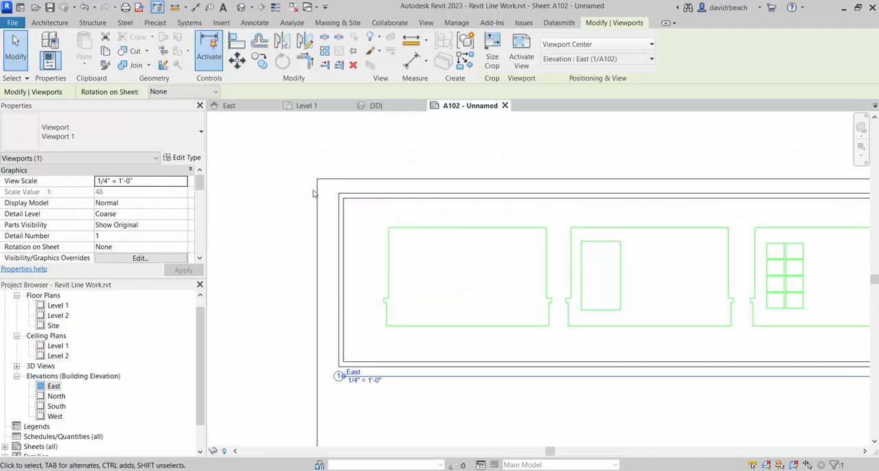
pyautogui.moveTo(486, 369); pyautogui.dragTo(469, 354)
pyautogui.scroll(-3, 412, 339)
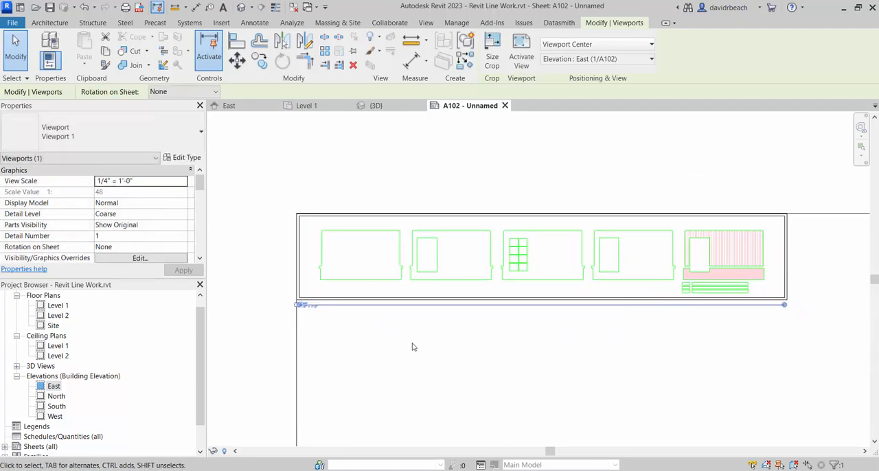
pyautogui.scroll(-2, 412, 345)
pyautogui.click(510, 322)
pyautogui.moveTo(510, 322); pyautogui.dragTo(476, 296, button='middle')
pyautogui.scroll(1, 488, 303)
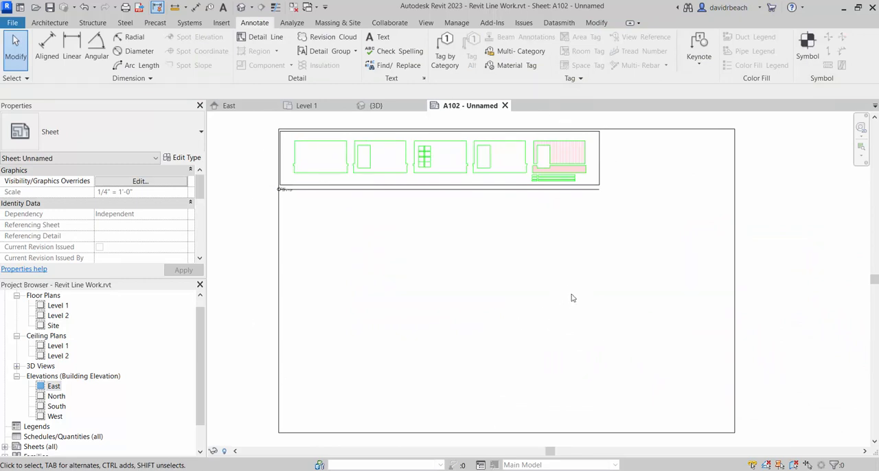
# - Set up printing for ARCH D paper at 100% zoom, offset from corner with no margin, and preview the sheet
pyautogui.click(13, 23)
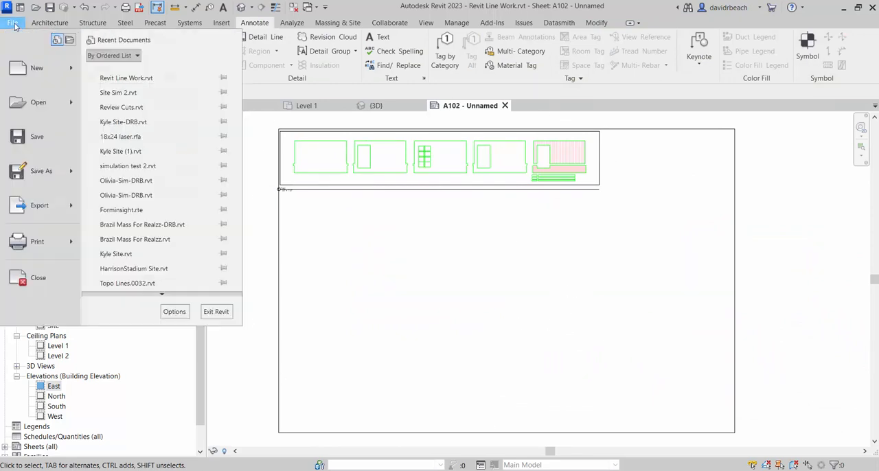
pyautogui.click(24, 241)
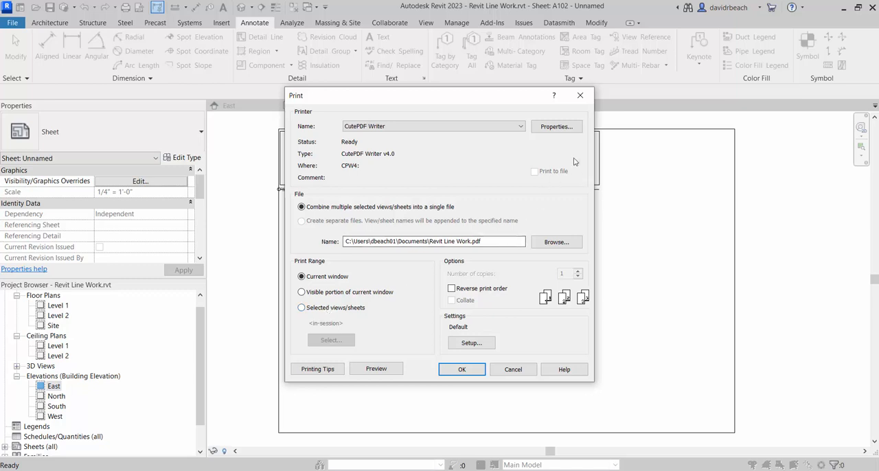
pyautogui.click(468, 343)
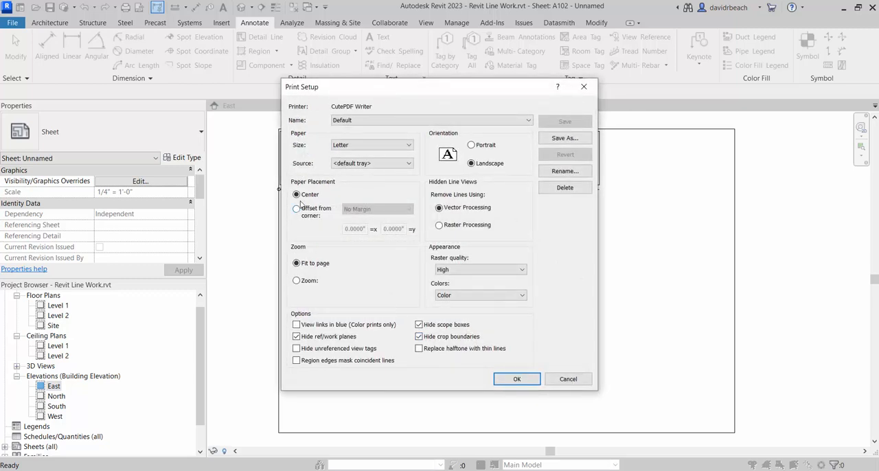
pyautogui.click(296, 280)
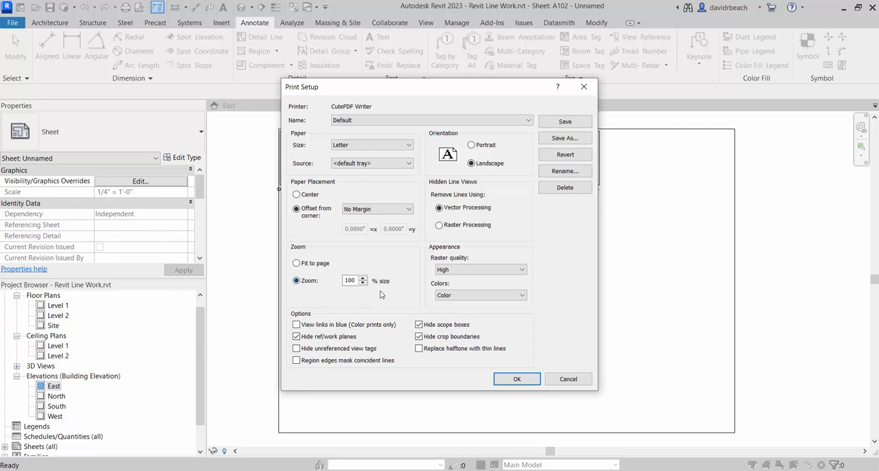
pyautogui.click(359, 148)
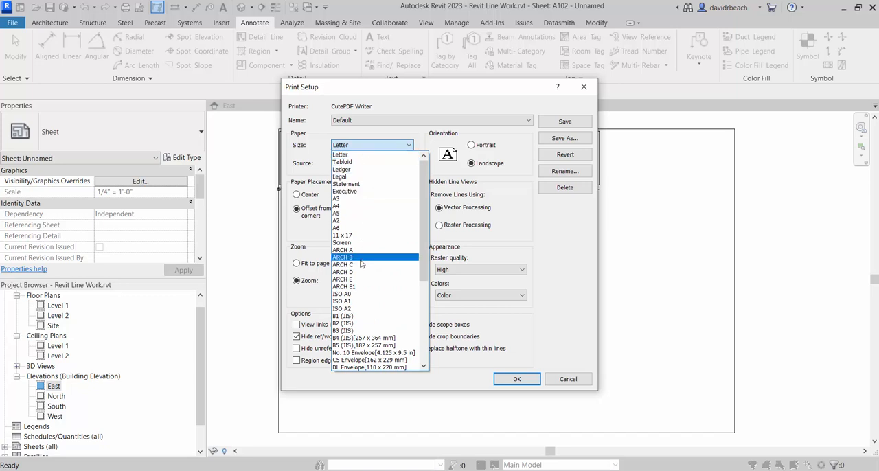
pyautogui.click(361, 273)
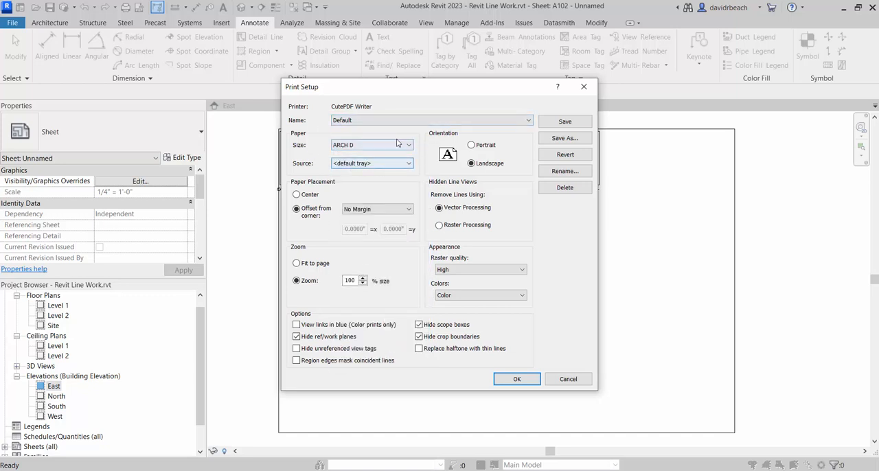
pyautogui.click(513, 379)
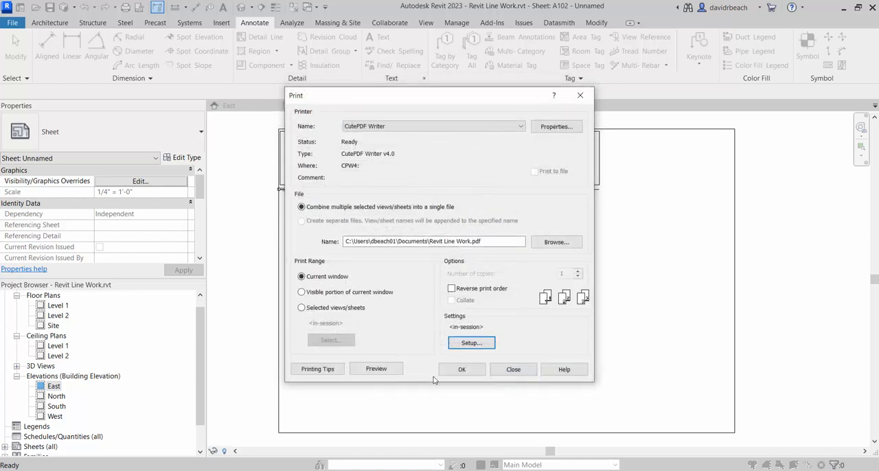
pyautogui.click(377, 369)
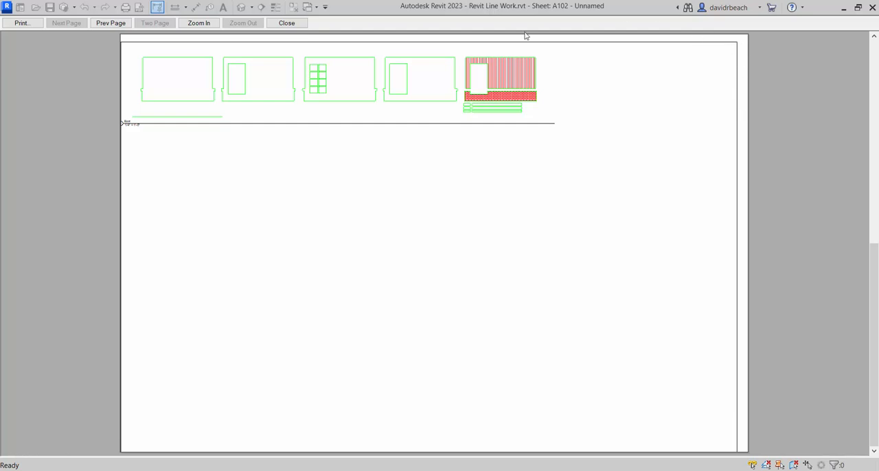
pyautogui.click(21, 24)
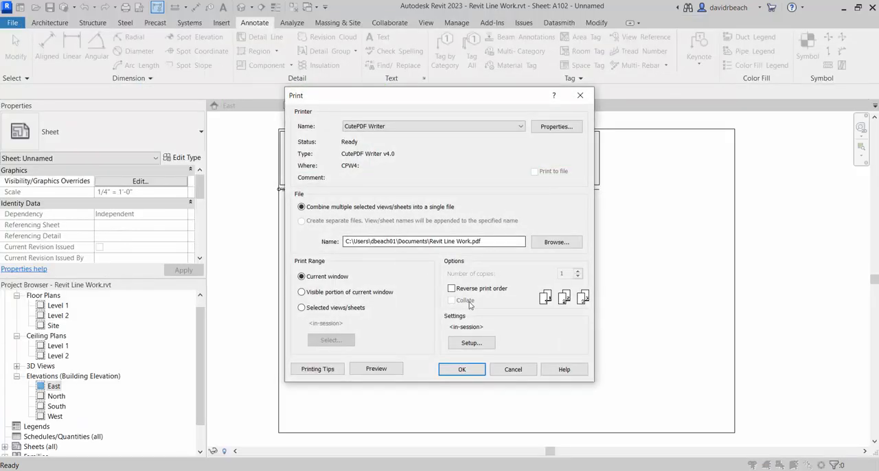
# - Change the print's paper placement to Center without saving the settings for future sessions, and preview the sheet again
pyautogui.click(474, 343)
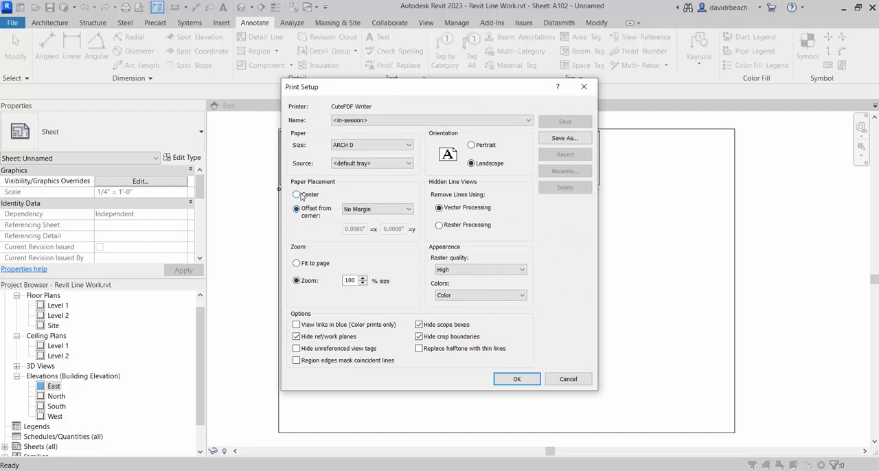
pyautogui.click(297, 195)
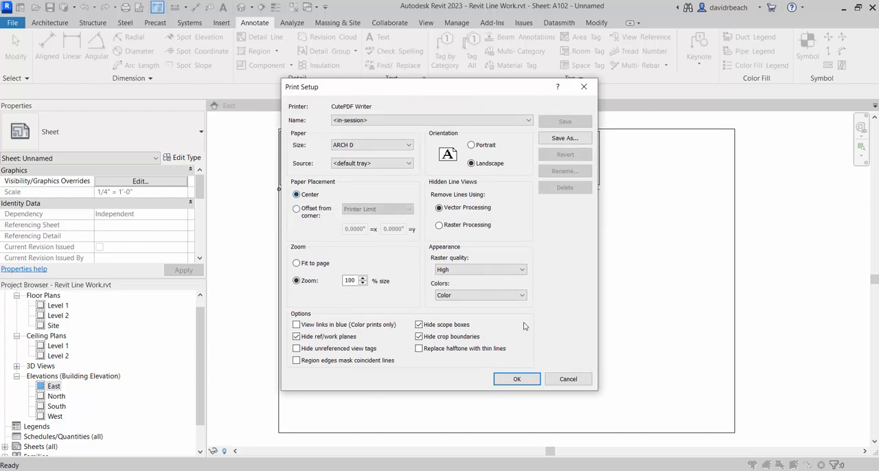
pyautogui.click(516, 382)
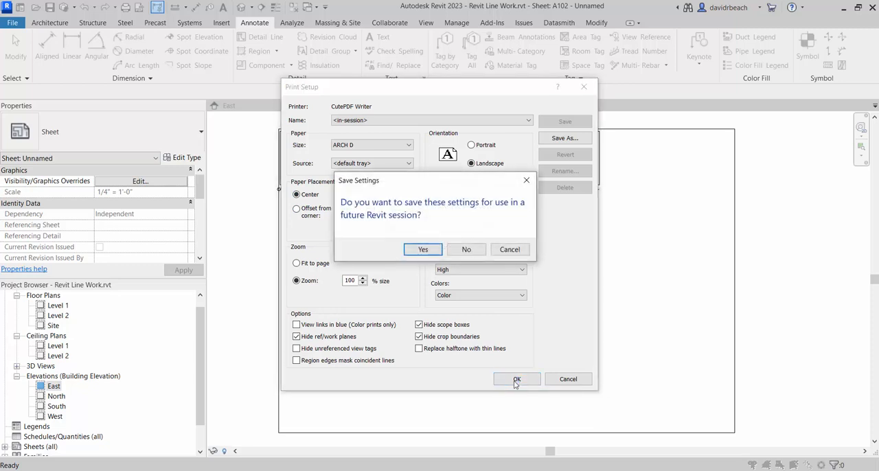
pyautogui.click(467, 251)
pyautogui.click(396, 371)
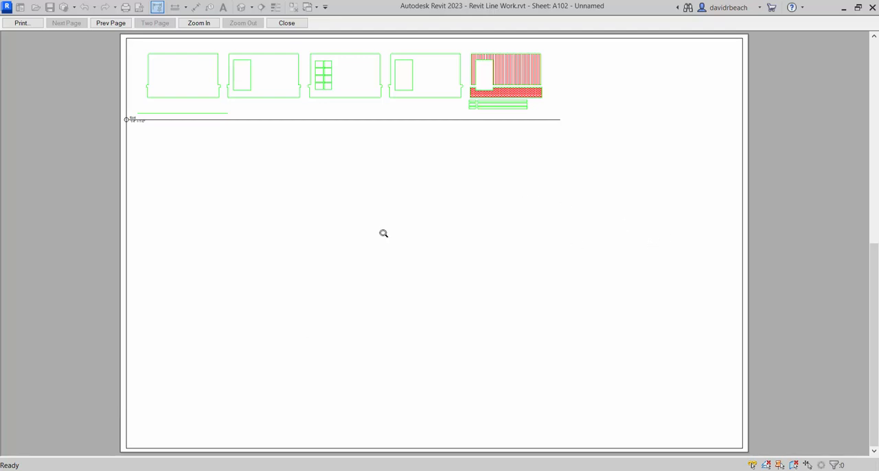
pyautogui.click(21, 23)
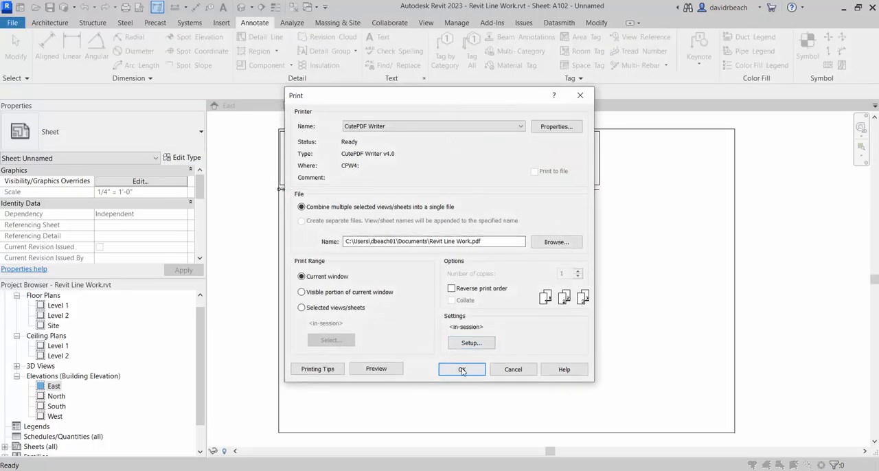
# - Print the sheet to PDF and save it on the Desktop as Revit Line Work4.pdf
pyautogui.click(461, 369)
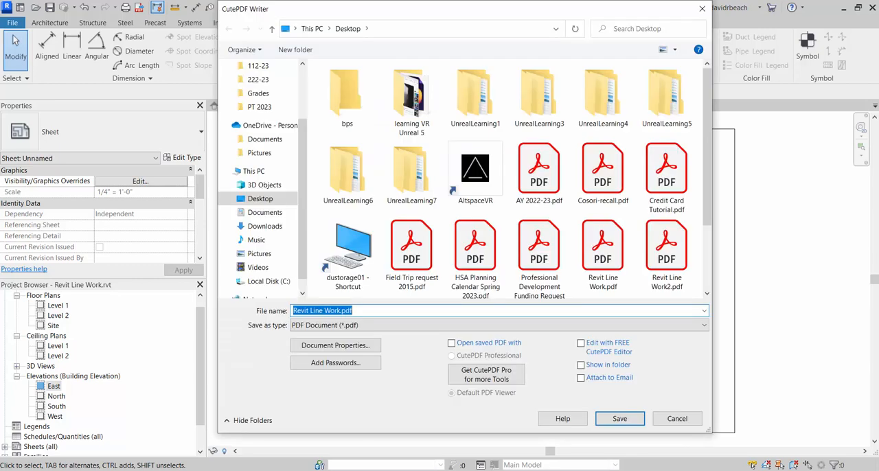
pyautogui.click(343, 311)
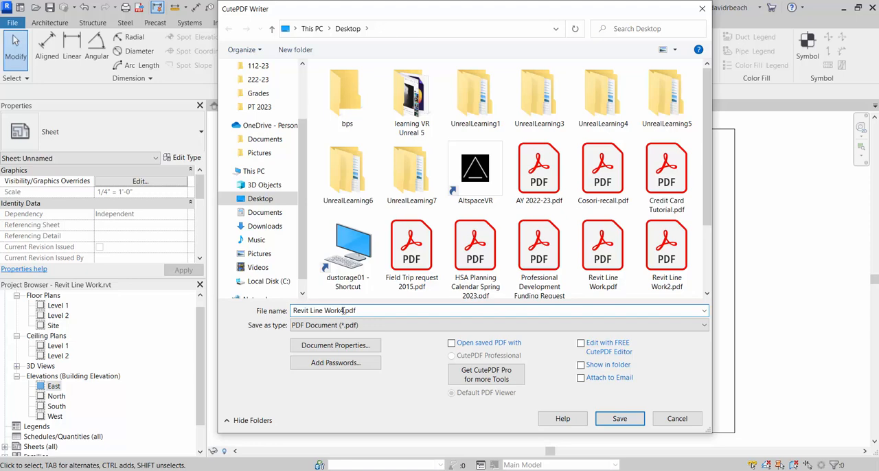
pyautogui.press('Return')
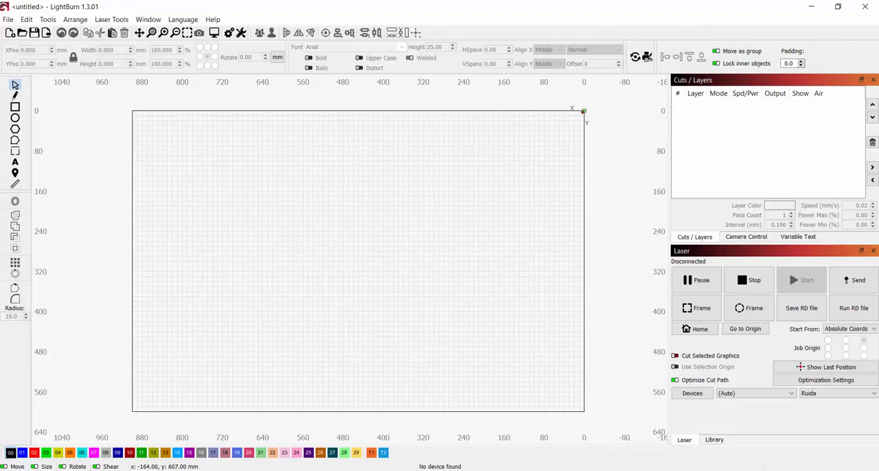
# - Switch to LightBurn and import the newly printed Revit line work PDF from the Desktop
pyautogui.click(9, 21)
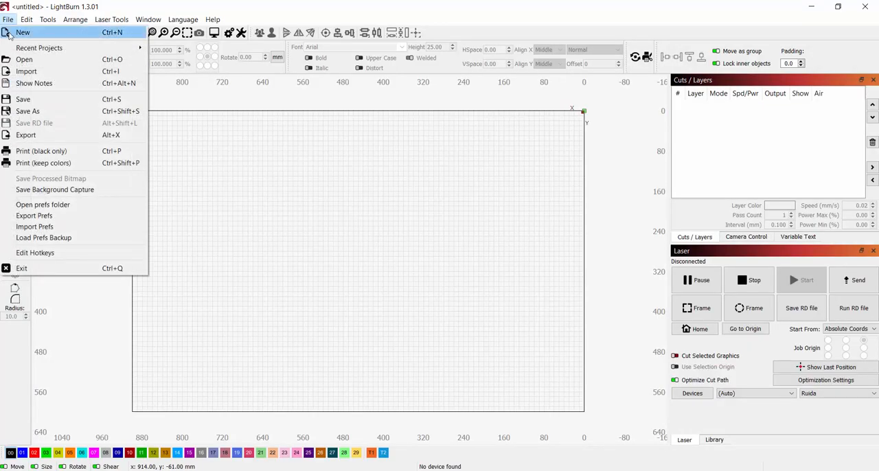
pyautogui.click(27, 72)
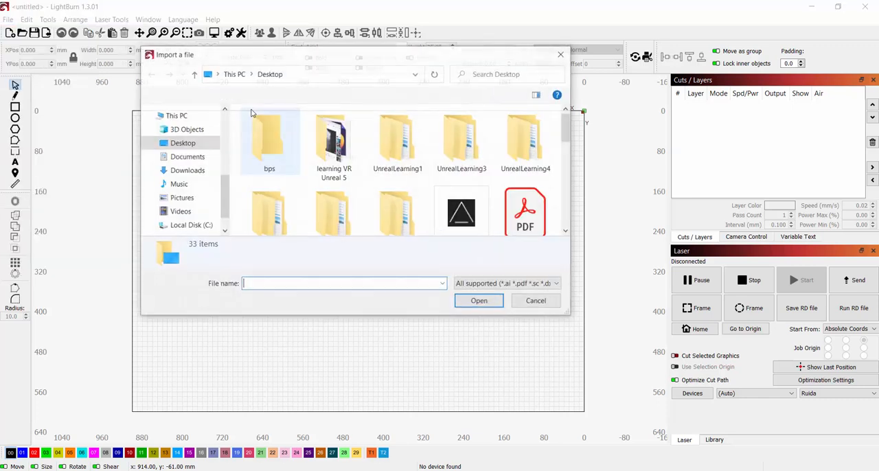
pyautogui.moveTo(563, 127); pyautogui.dragTo(593, 203)
pyautogui.click(333, 180)
pyautogui.click(478, 301)
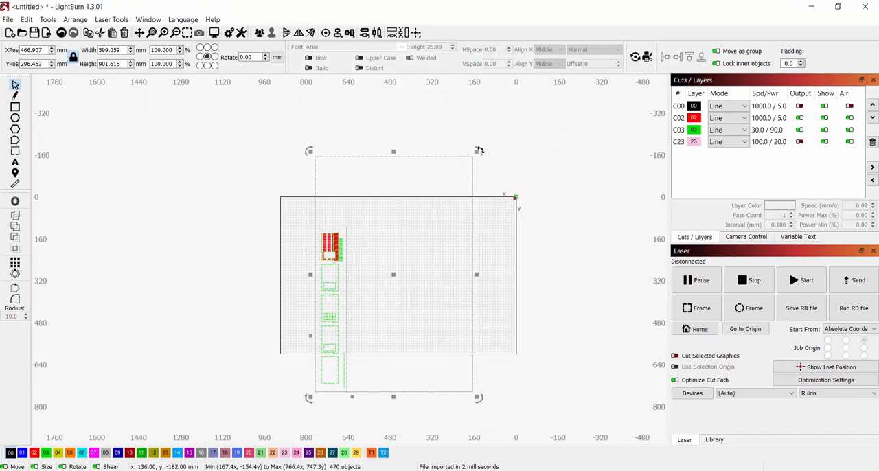
# - Rotate the imported artwork 90 degrees clockwise so the sheet lies landscape on the laser bed, and deselect it
pyautogui.moveTo(479, 150); pyautogui.dragTo(549, 386)
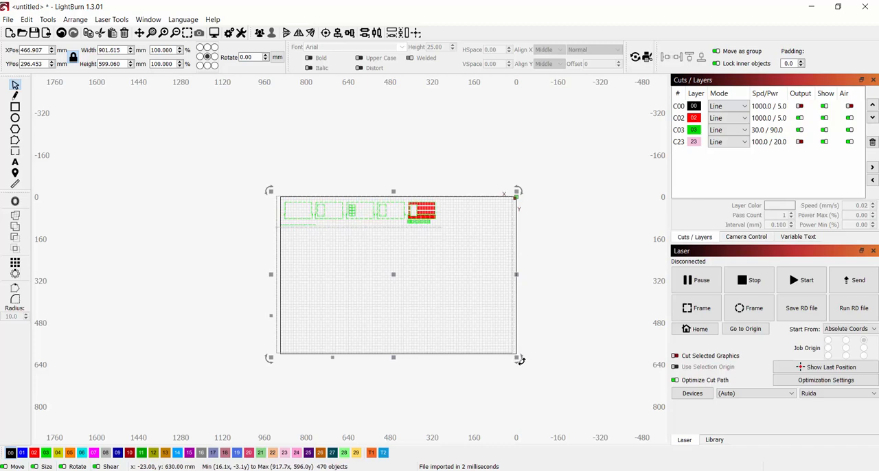
pyautogui.moveTo(516, 359); pyautogui.dragTo(547, 379)
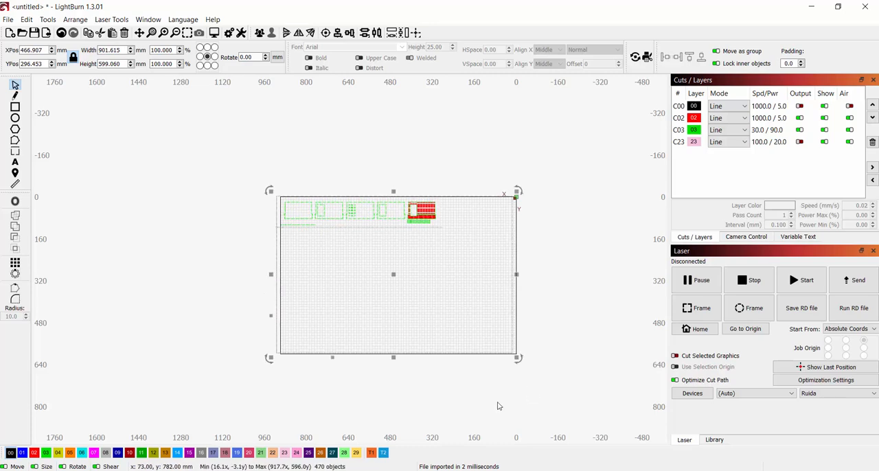
pyautogui.click(494, 404)
pyautogui.scroll(2, 364, 246)
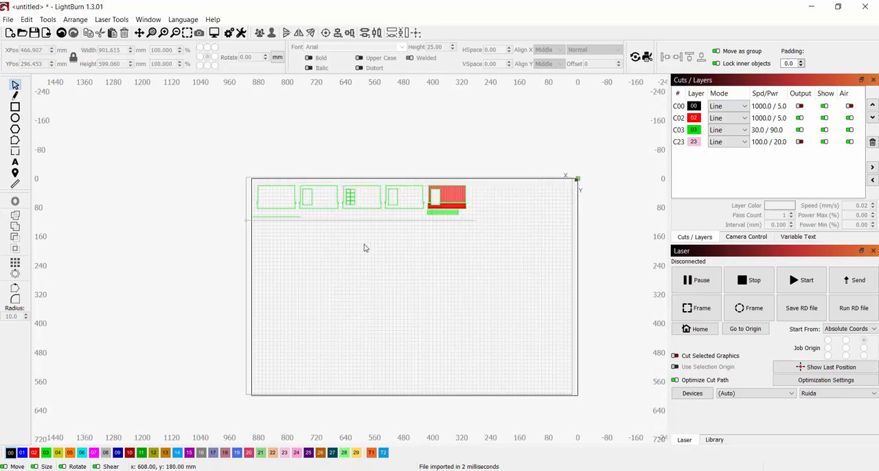
# - Select all the artwork and shift it to X 460 mm, Y 291 mm near the bed's upper-left corner, then deselect it
pyautogui.moveTo(192, 133); pyautogui.dragTo(611, 416)
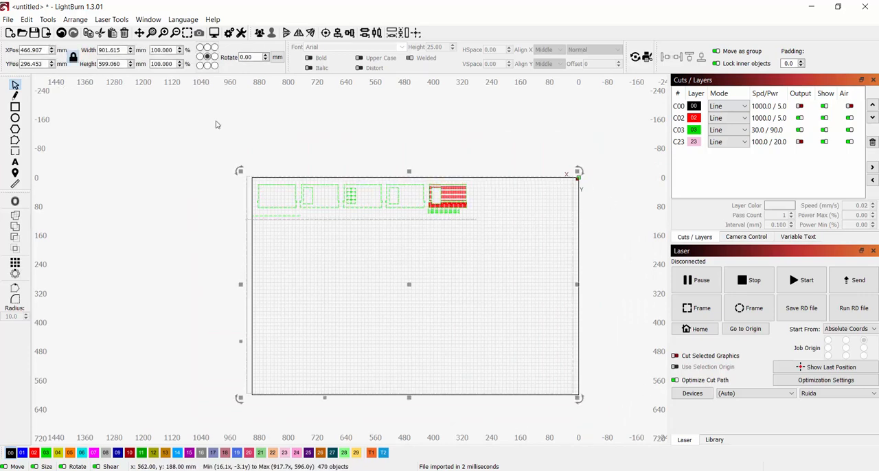
pyautogui.scroll(2, 371, 215)
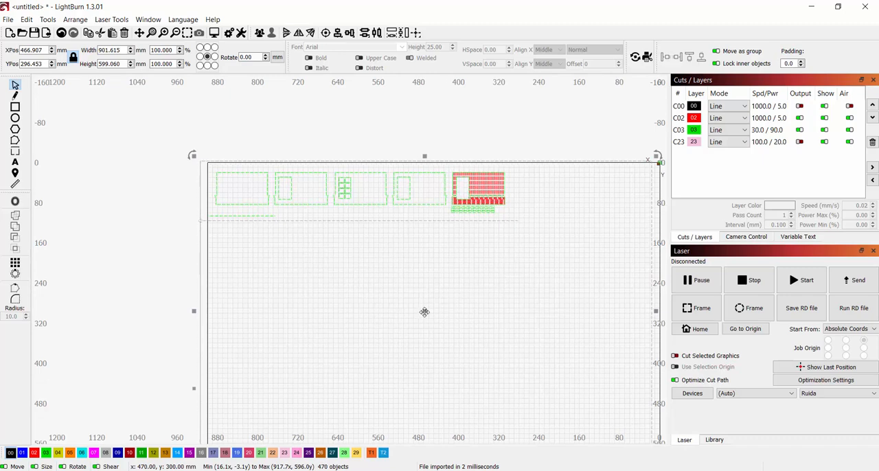
pyautogui.moveTo(424, 312)
pyautogui.mouseDown()
pyautogui.moveTo(419, 284)
pyautogui.moveTo(418, 327)
pyautogui.moveTo(444, 297)
pyautogui.moveTo(413, 305)
pyautogui.moveTo(426, 309)
pyautogui.mouseUp()
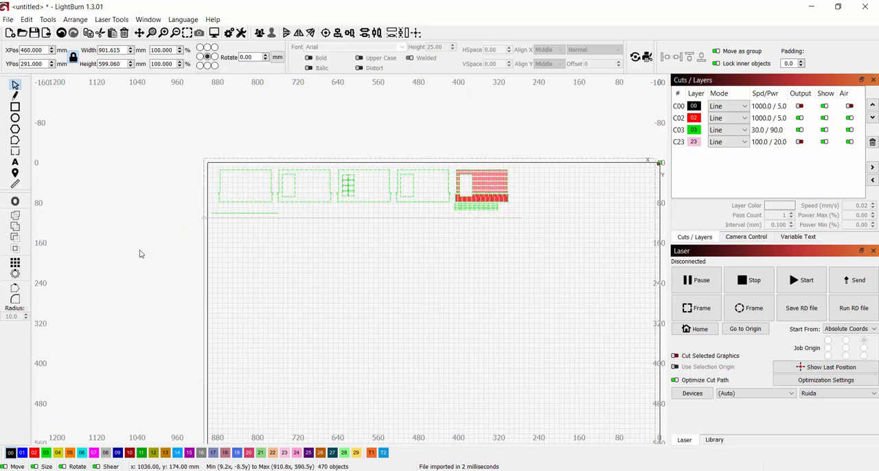
pyautogui.click(139, 254)
# - Delete the stray green viewport title line below the first wall outline
pyautogui.scroll(10, 231, 233)
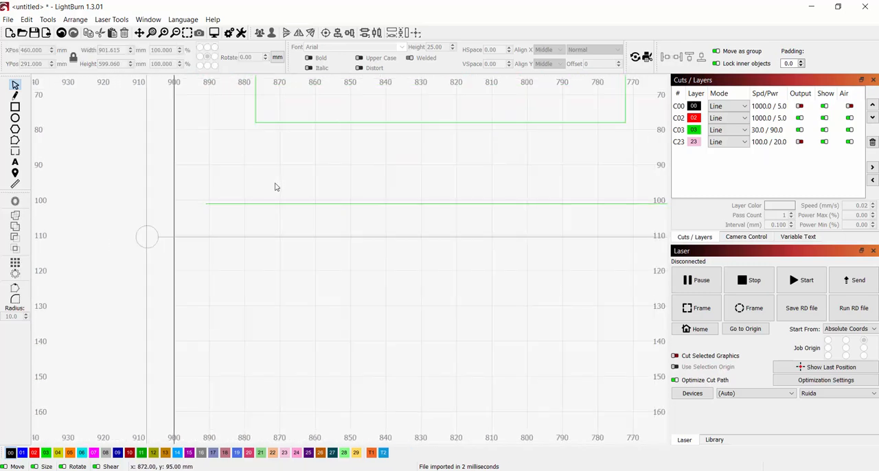
pyautogui.scroll(-1, 387, 204)
pyautogui.click(401, 203)
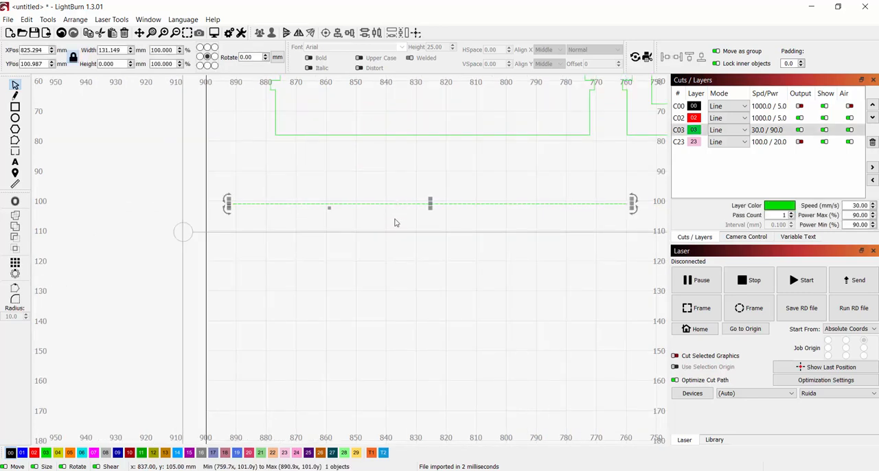
pyautogui.press('Delete')
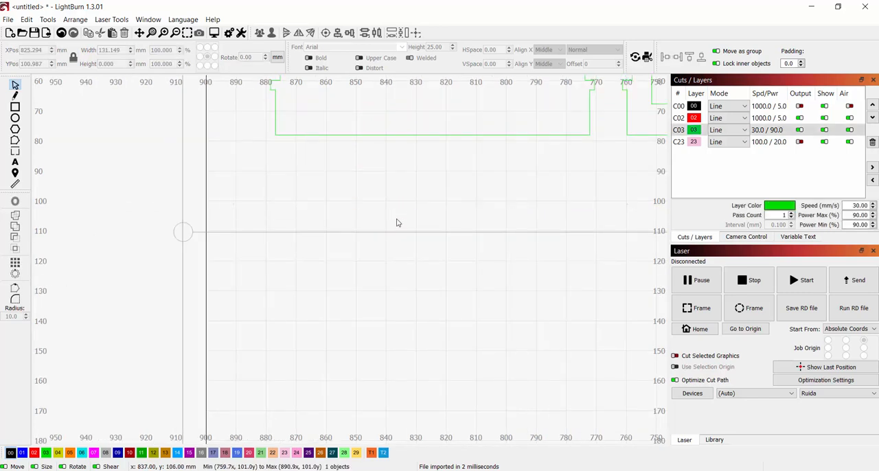
pyautogui.scroll(-10, 419, 261)
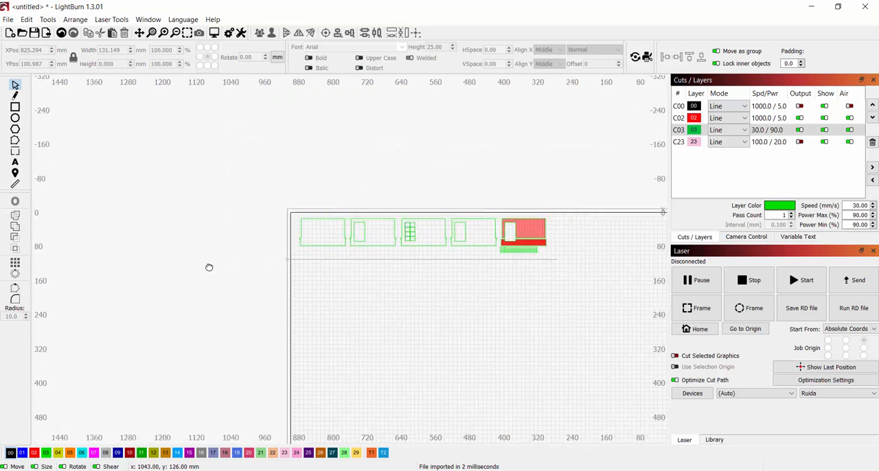
# - Examine the artwork's fit on the laser bed, the black sheet border and the level line with its bubble
pyautogui.moveTo(209, 267); pyautogui.dragTo(124, 261, button='middle')
pyautogui.scroll(6, 424, 277)
pyautogui.scroll(-6, 422, 234)
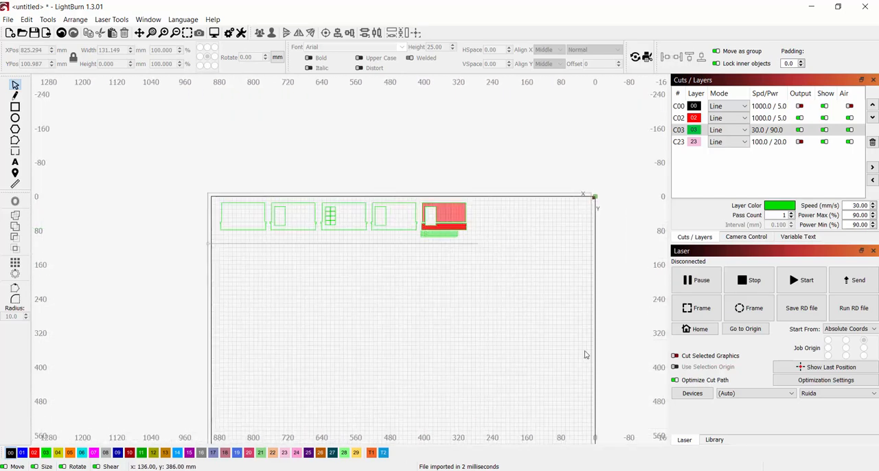
pyautogui.moveTo(606, 305); pyautogui.dragTo(585, 261, button='middle')
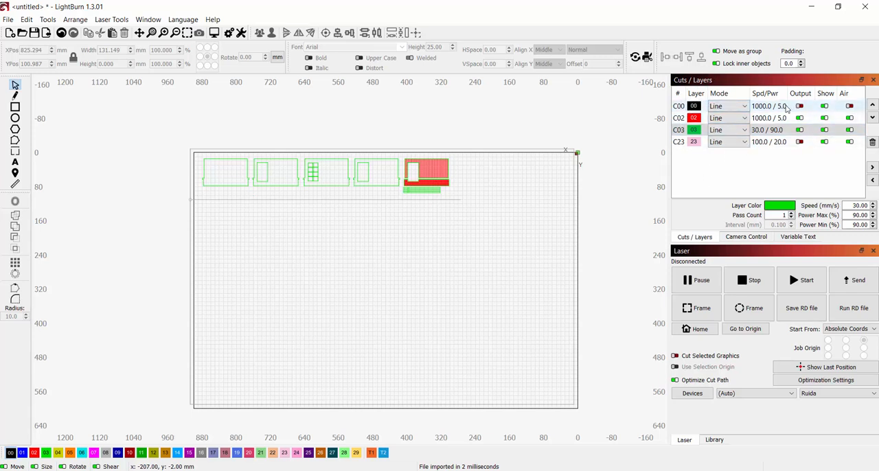
pyautogui.scroll(7, 178, 185)
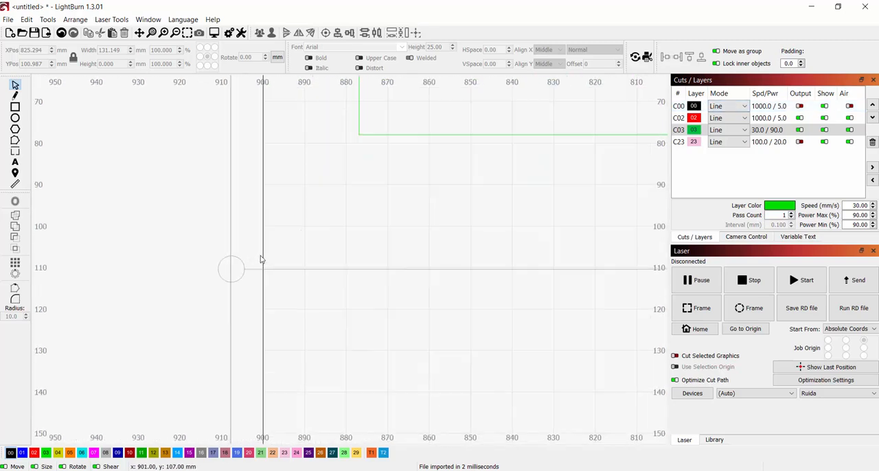
pyautogui.scroll(-5, 329, 253)
pyautogui.scroll(-4, 494, 212)
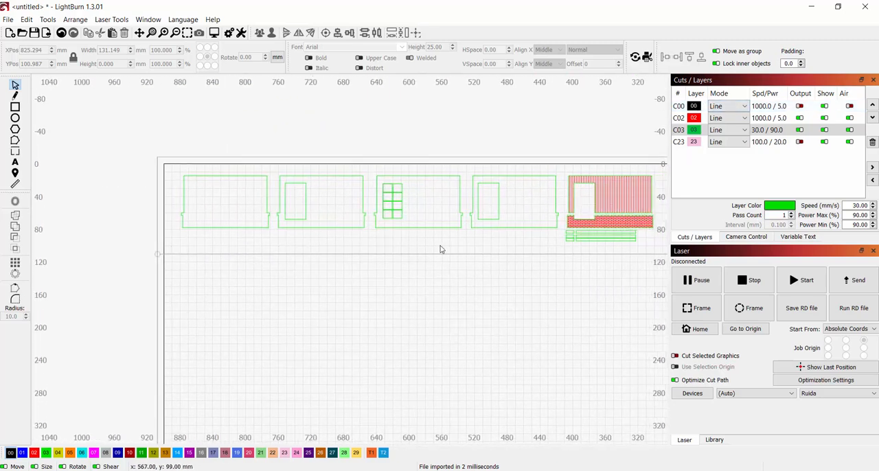
pyautogui.scroll(2, 394, 241)
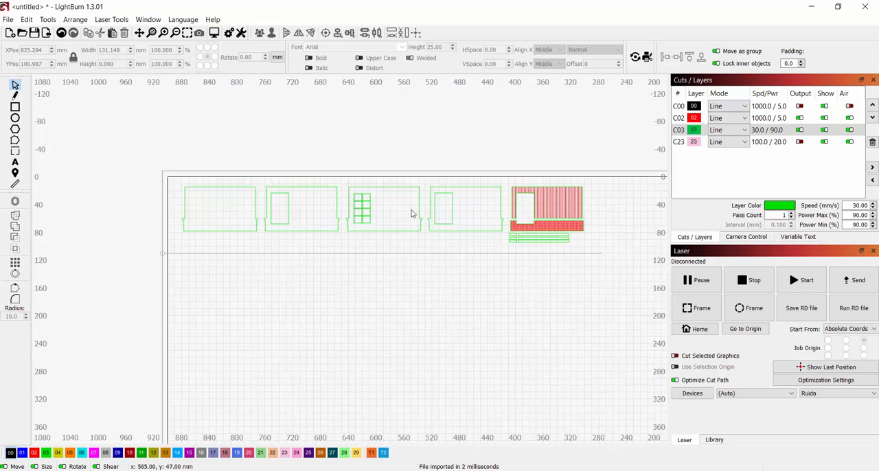
# - Check the black layer's output switch and the red engraving layer's speed and maximum power
pyautogui.click(801, 107)
pyautogui.click(801, 106)
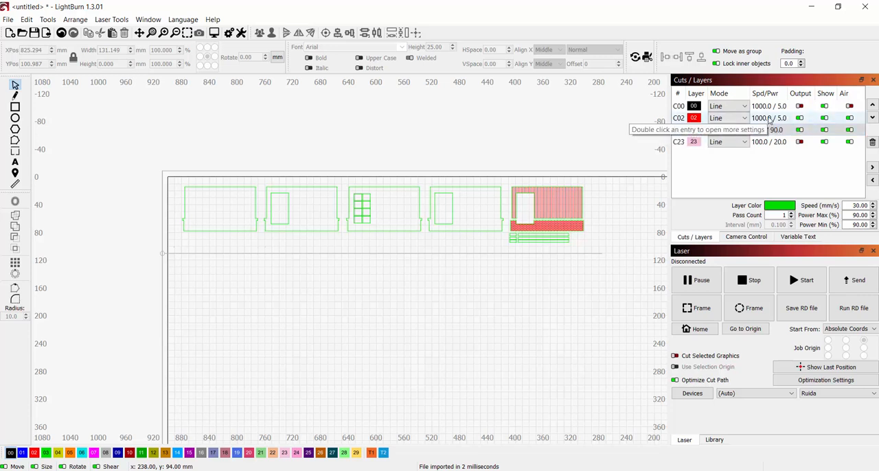
pyautogui.click(769, 119)
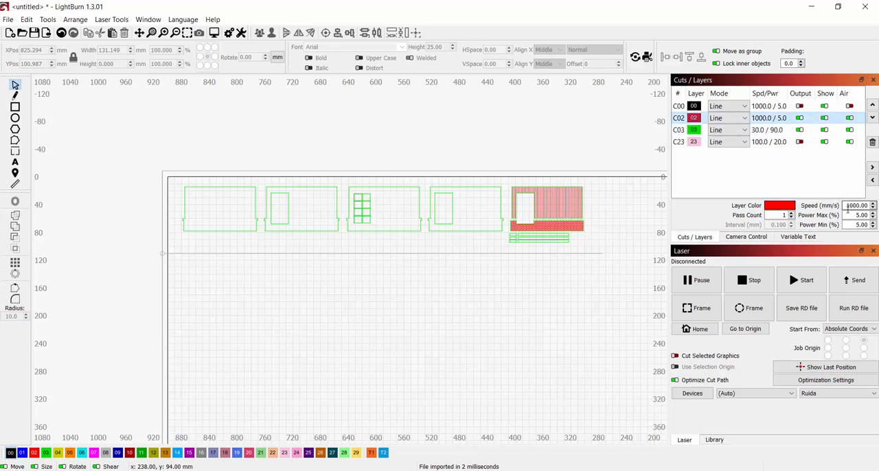
pyautogui.moveTo(846, 205); pyautogui.dragTo(876, 204)
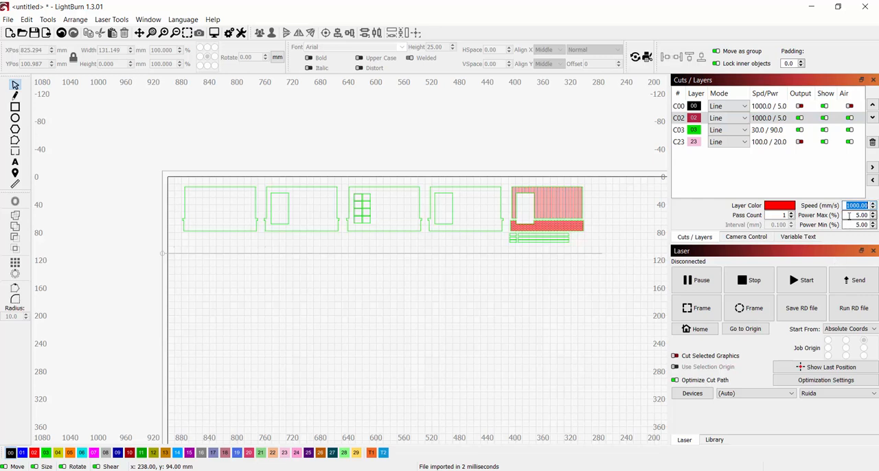
pyautogui.press('Tab')
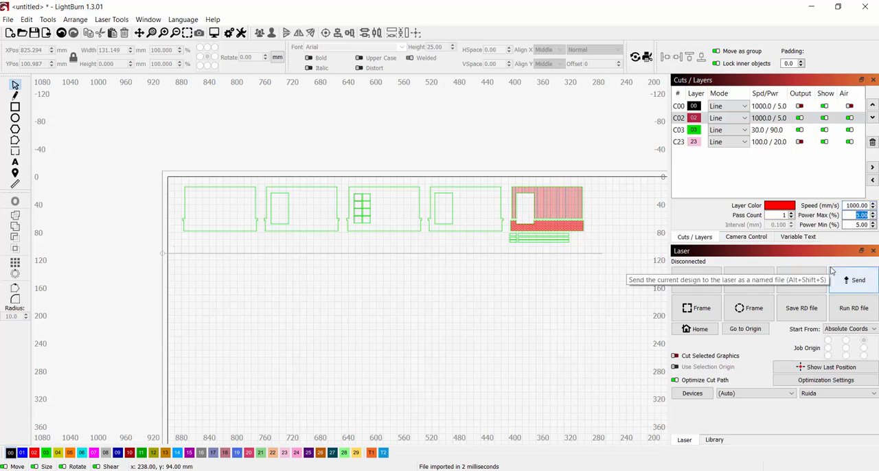
# - Check the green cutting layer's speed and maximum power, and look at the pink layer's settings
pyautogui.click(771, 132)
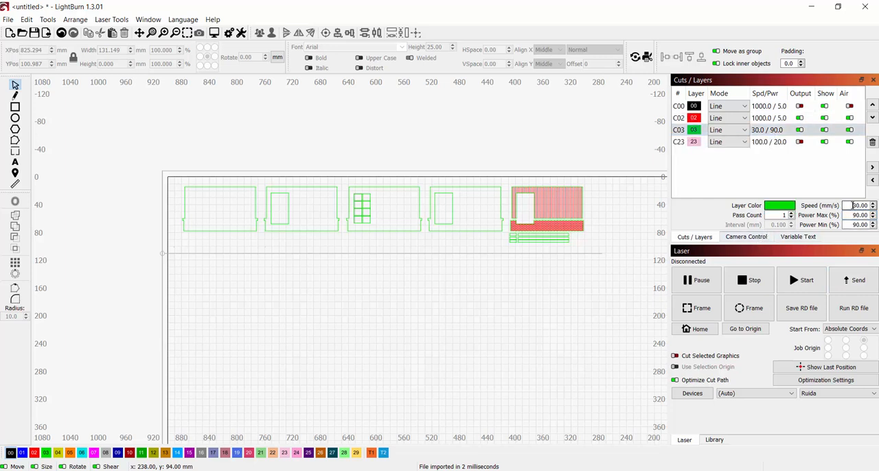
pyautogui.moveTo(852, 205); pyautogui.dragTo(869, 205)
pyautogui.moveTo(851, 216); pyautogui.dragTo(869, 215)
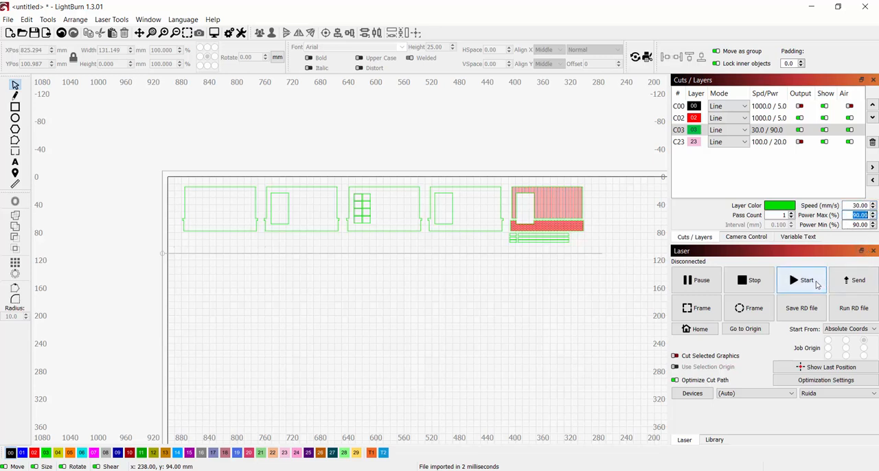
pyautogui.click(681, 144)
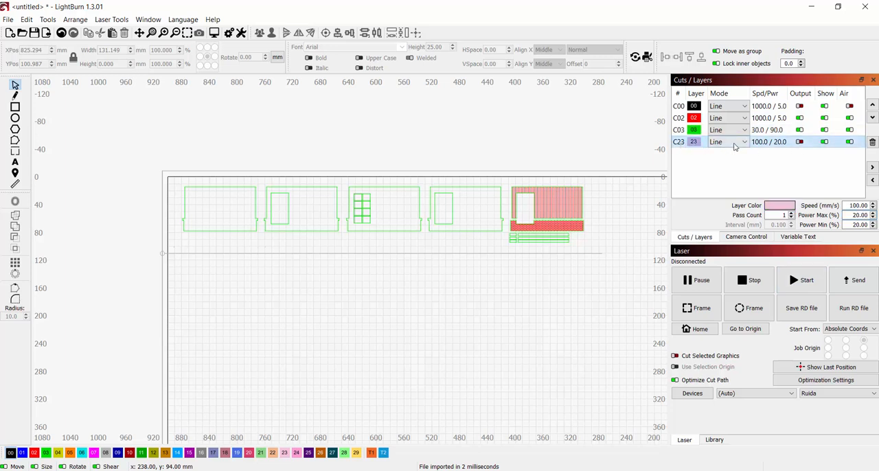
pyautogui.click(358, 112)
# - Select all the drawn pieces along the bed's upper edge and send the design to the laser
pyautogui.scroll(2, 388, 161)
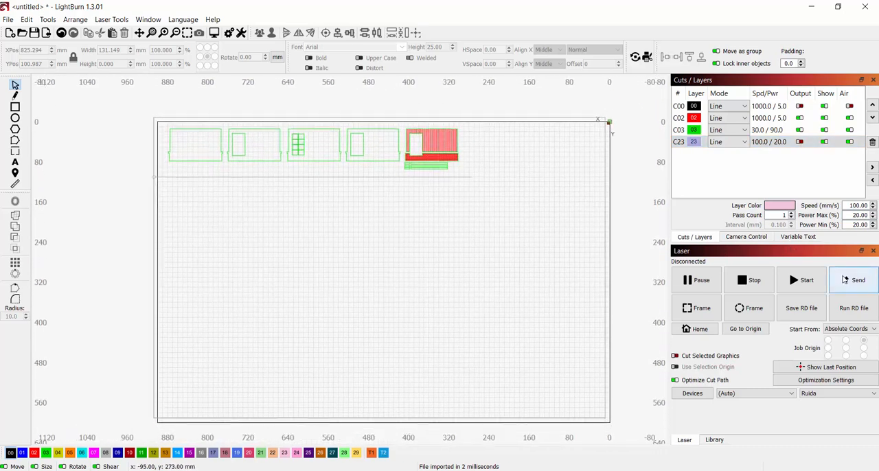
pyautogui.moveTo(116, 108); pyautogui.dragTo(535, 237)
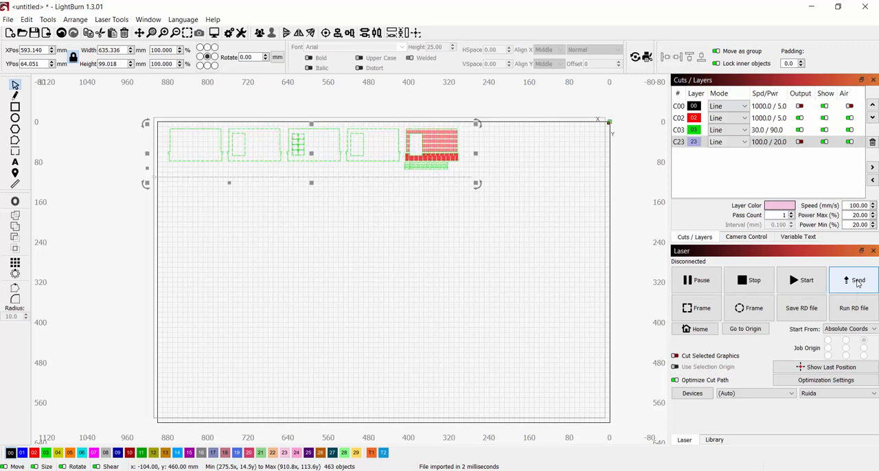
pyautogui.click(857, 283)
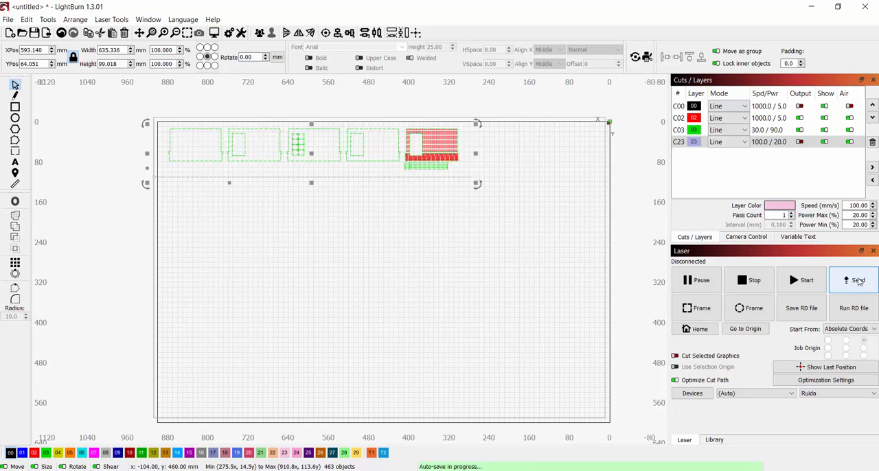